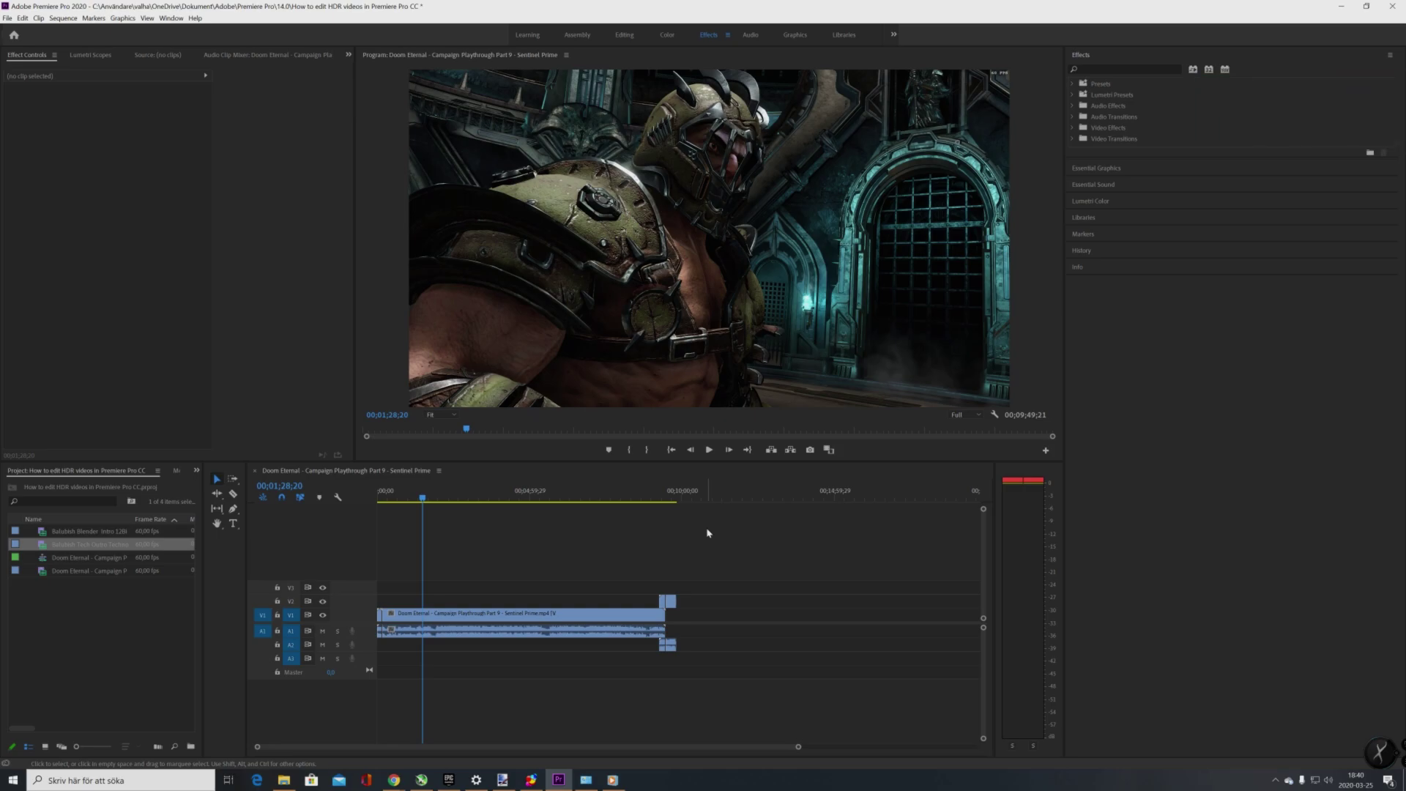
- Select the Doom Eternal gameplay clip on the V1 track
click(540, 615)
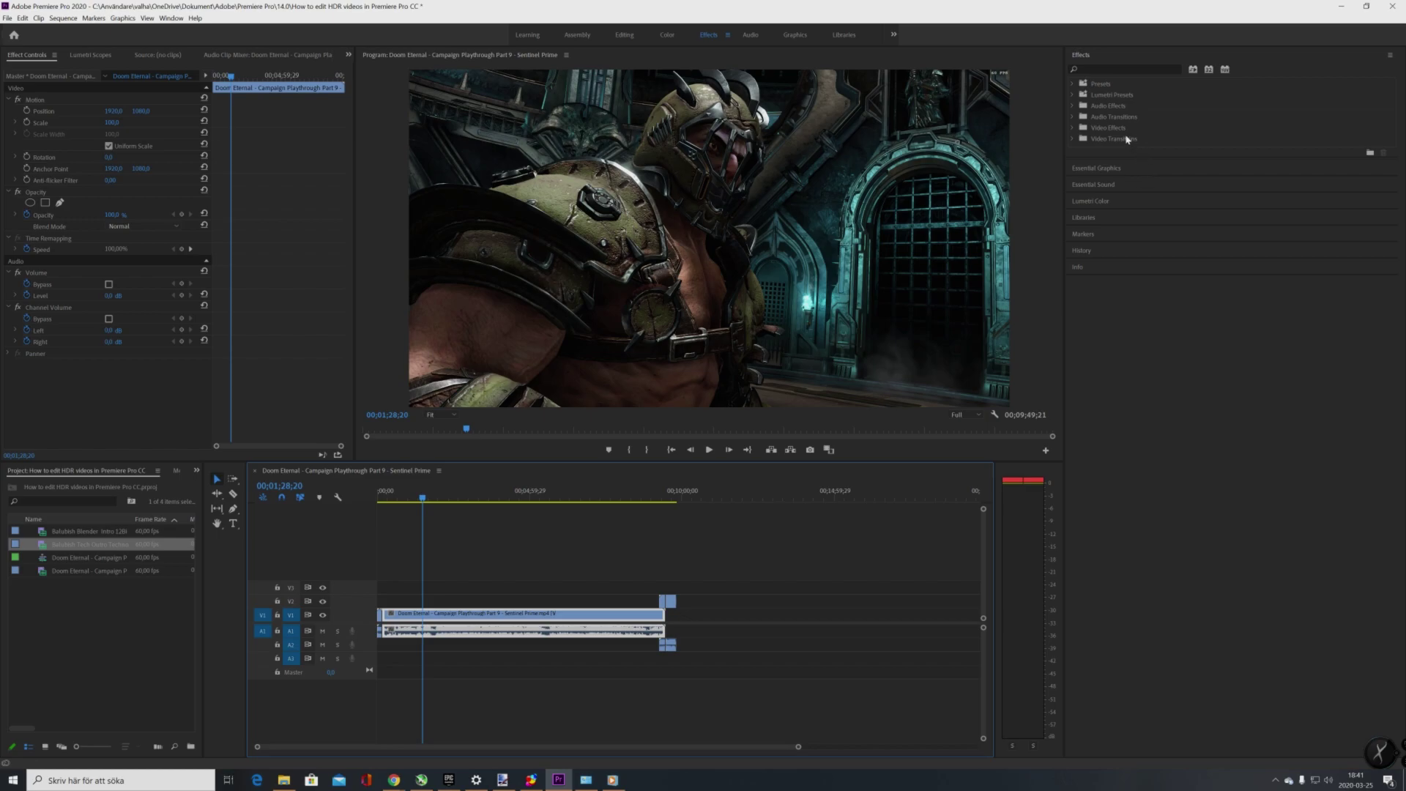
- Expand Lumetri Presets and browse the Cinematic, Filmstocks and Monochrome groups
click(1076, 98)
click(1074, 95)
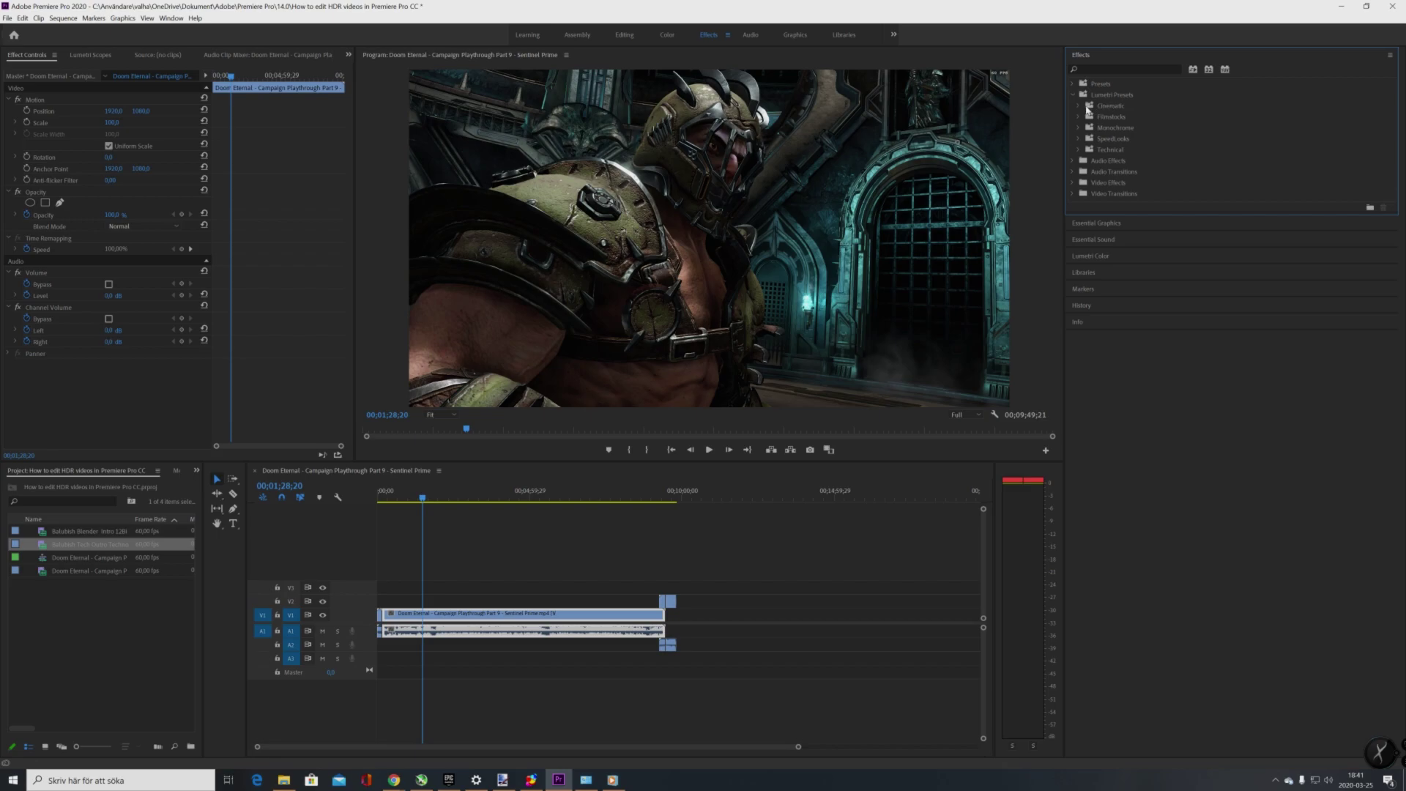
click(1087, 108)
click(1081, 194)
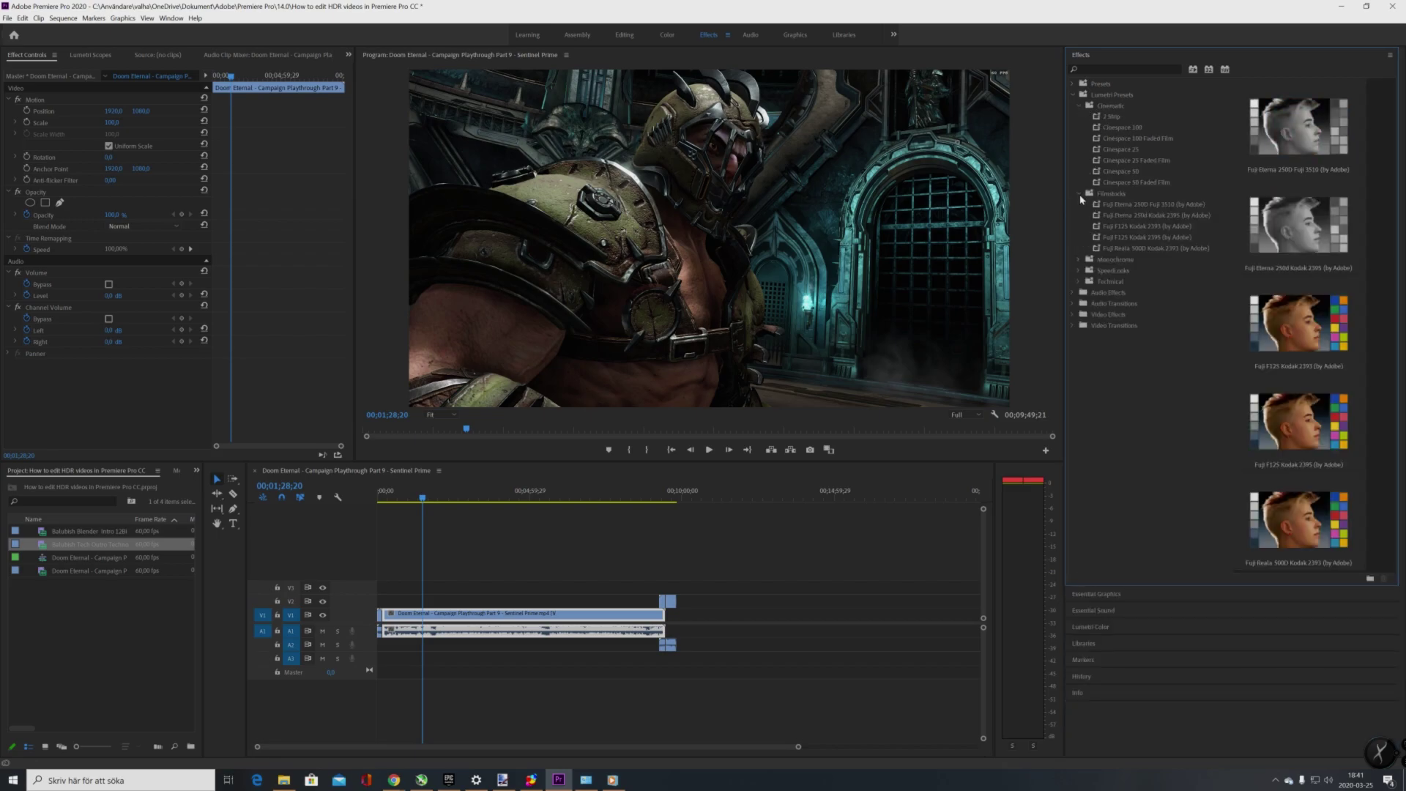
click(1082, 261)
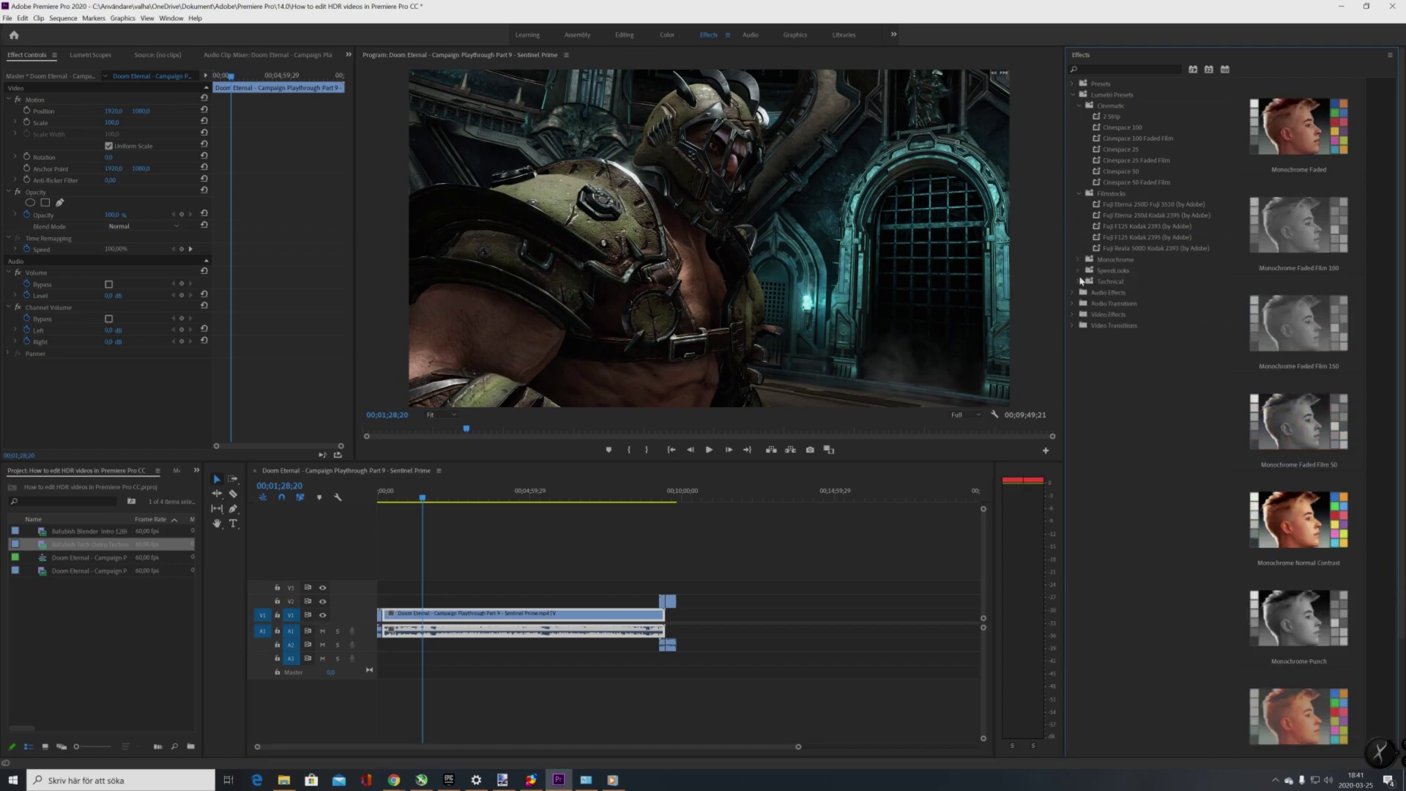
- Look through SpeedLooks and its camera looks, then expand the Technical presets
click(1083, 271)
click(1086, 283)
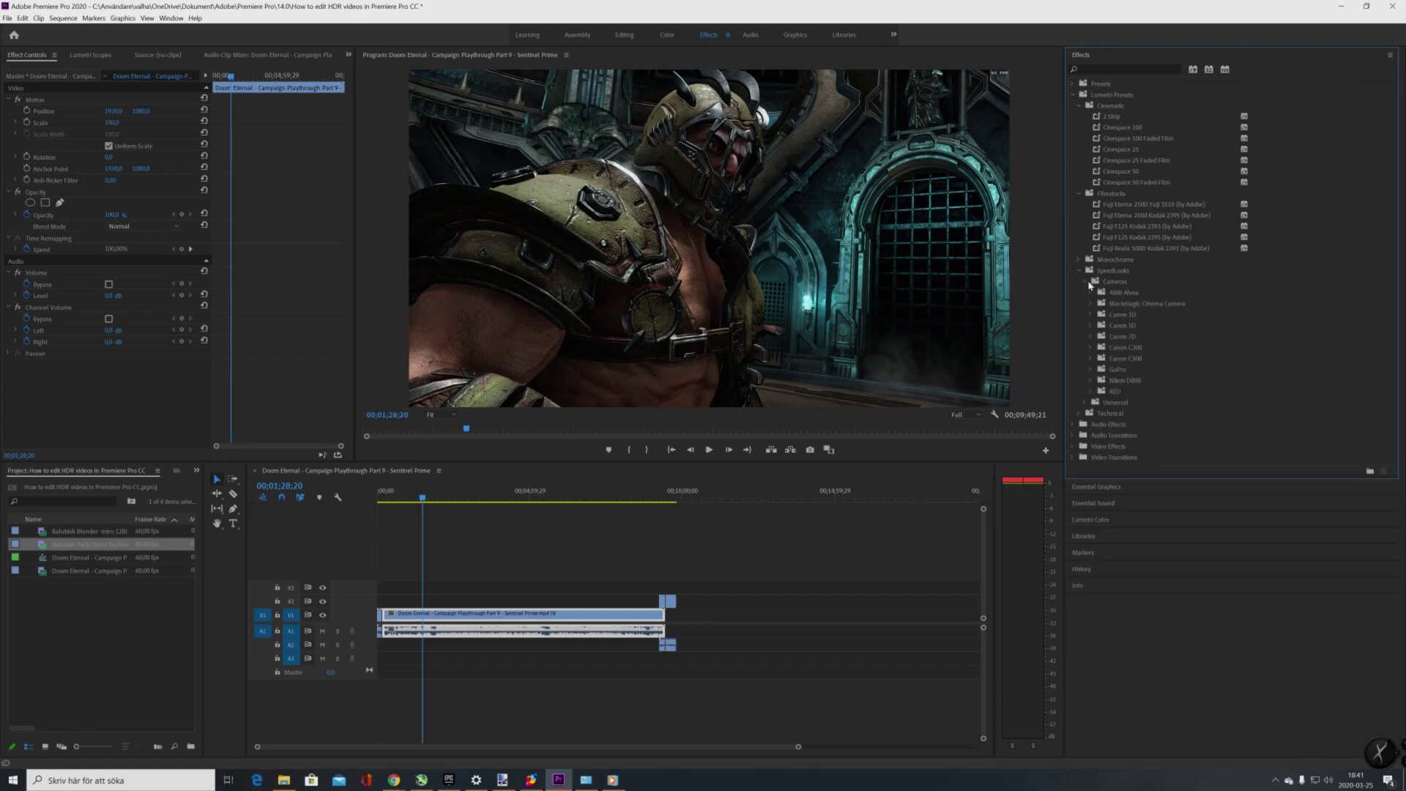
click(1087, 283)
click(1084, 271)
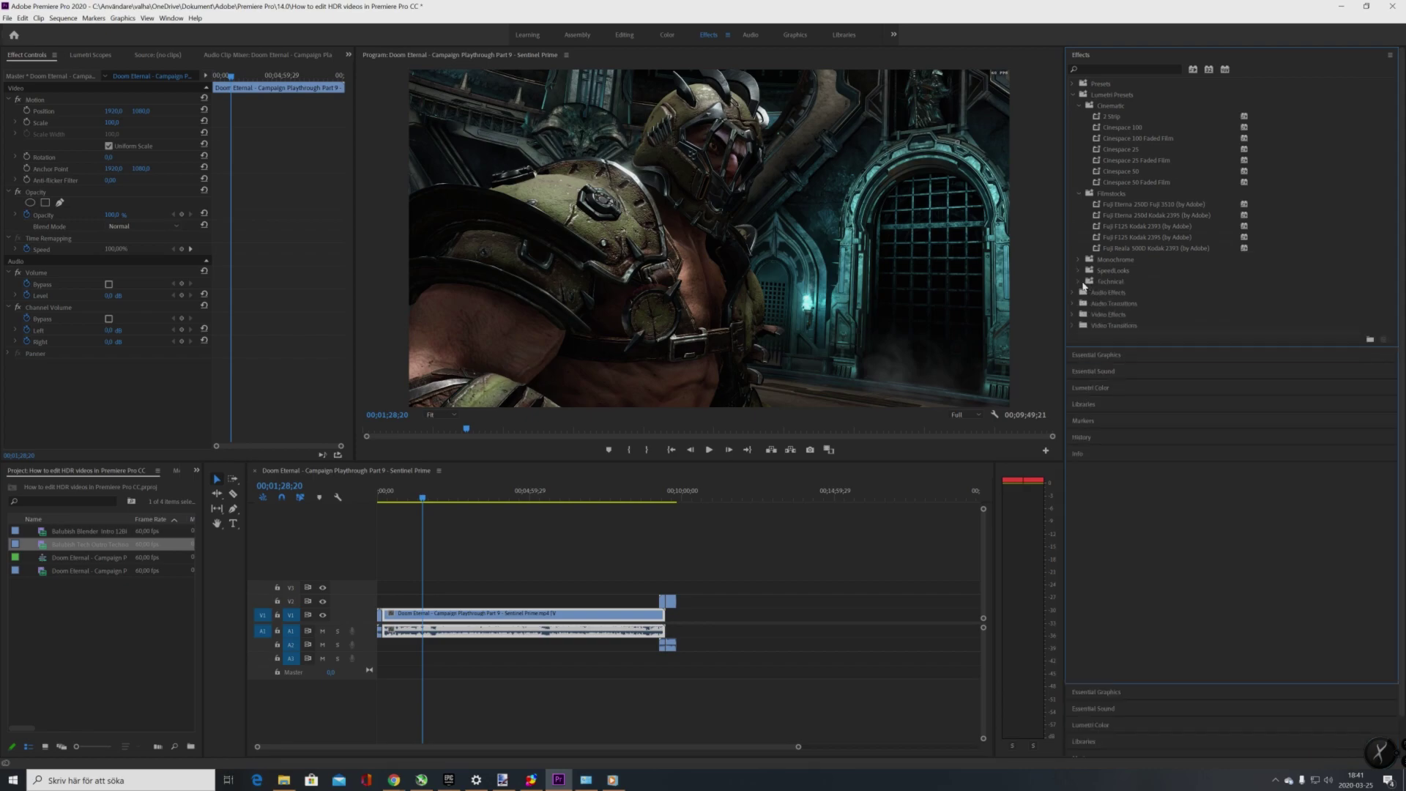
click(1081, 282)
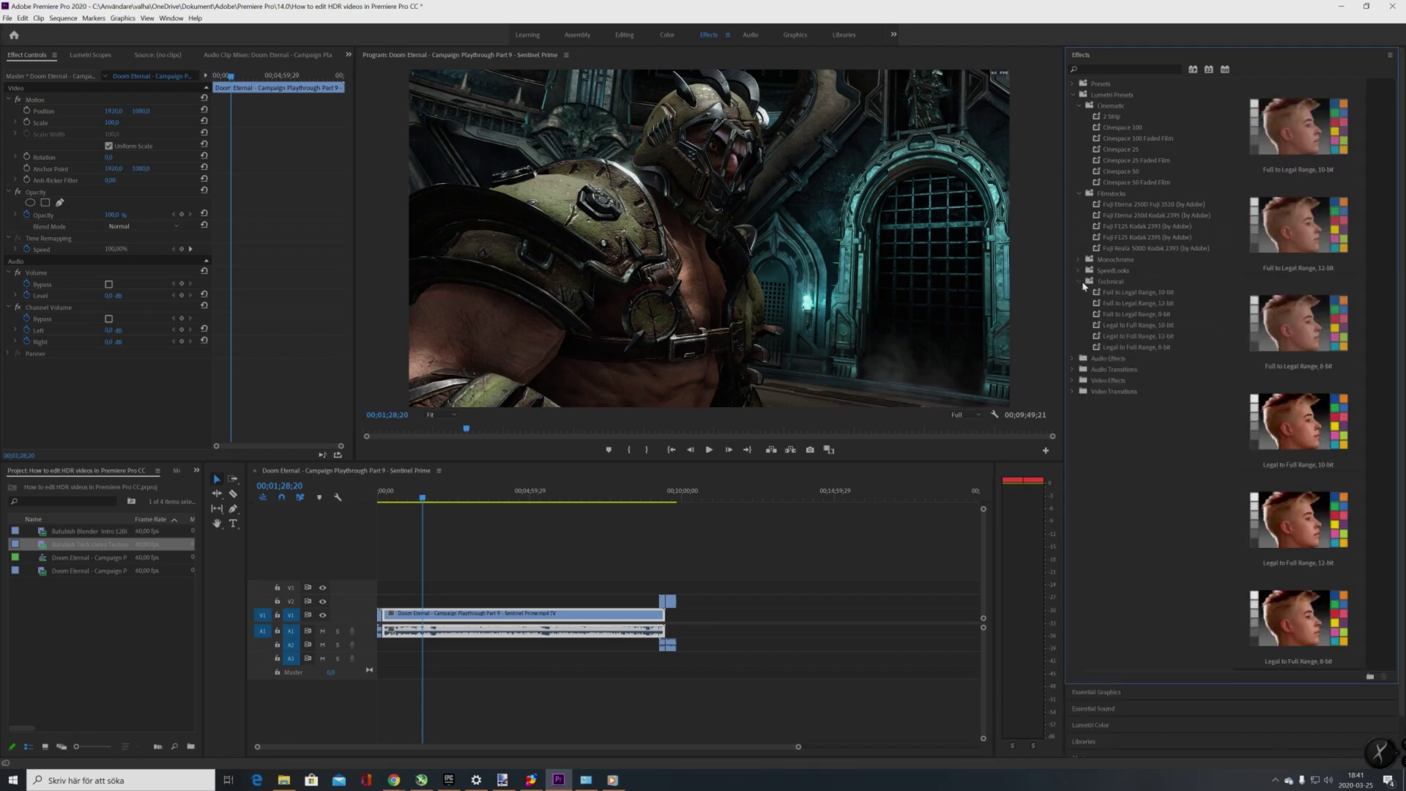
- Compare the 8-, 10- and 12-bit range presets, then apply Full to Legal Range, 12-bit to the clip
click(1164, 307)
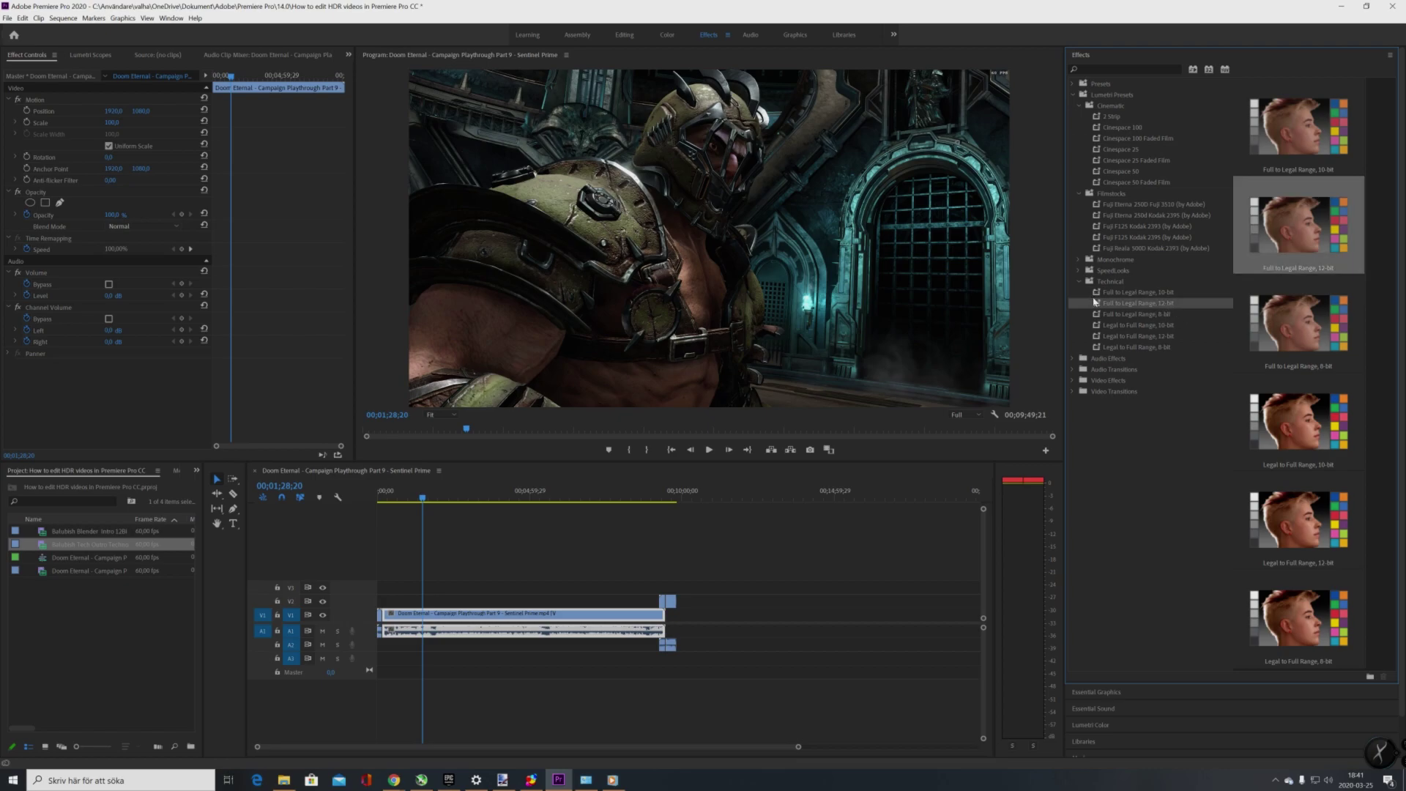
click(1149, 314)
click(1149, 303)
click(1149, 317)
click(1149, 295)
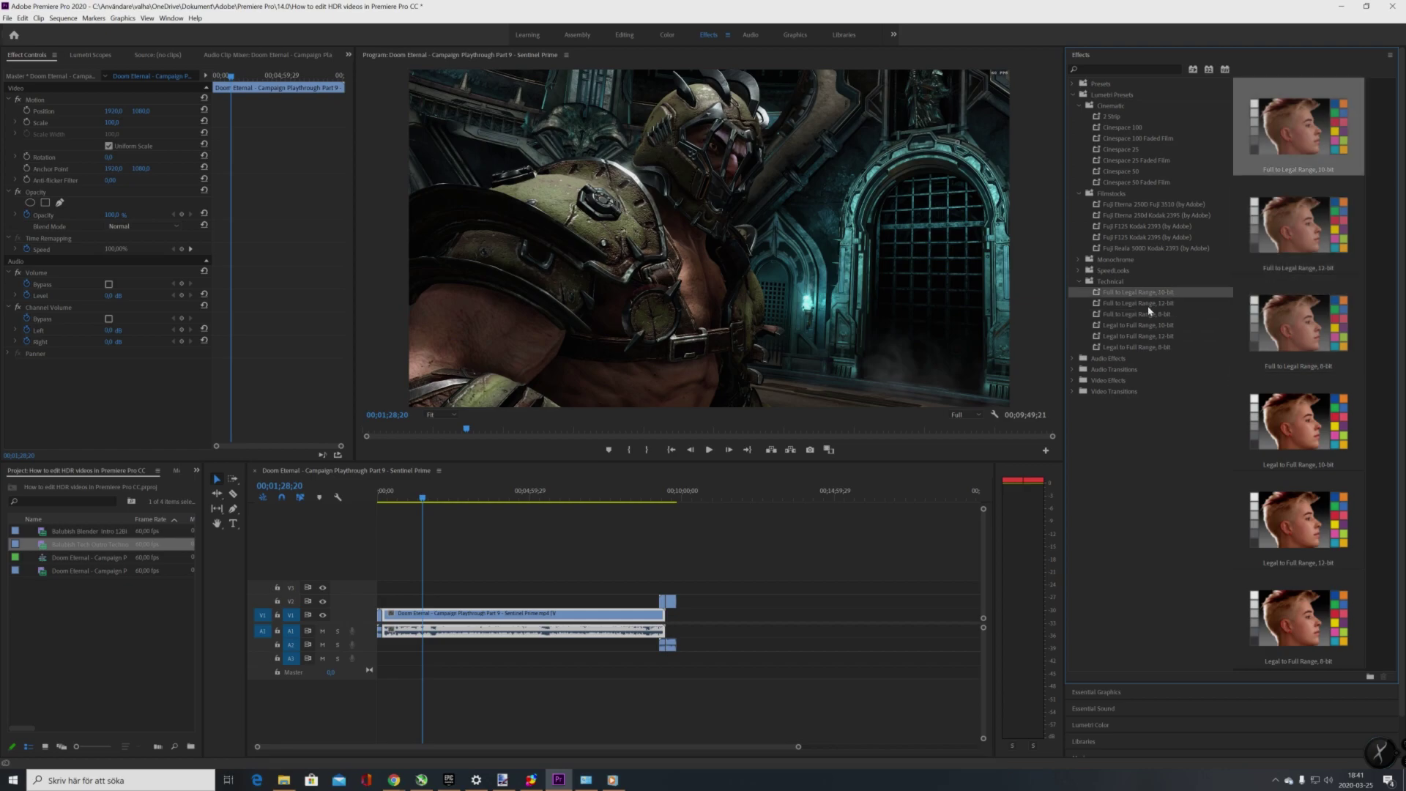
click(1149, 304)
click(1148, 315)
click(1149, 302)
click(1148, 293)
click(1149, 303)
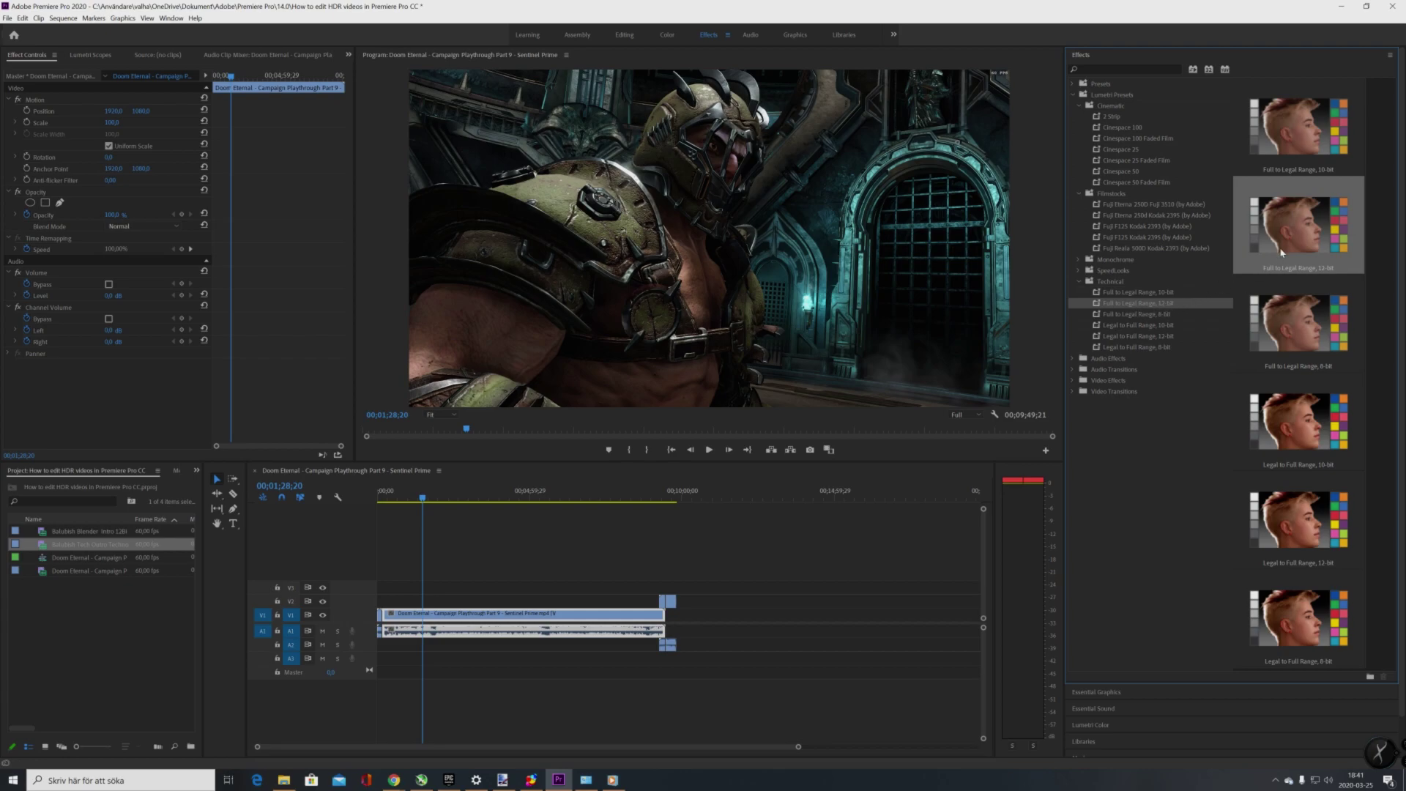
drag(1260, 249, 514, 615)
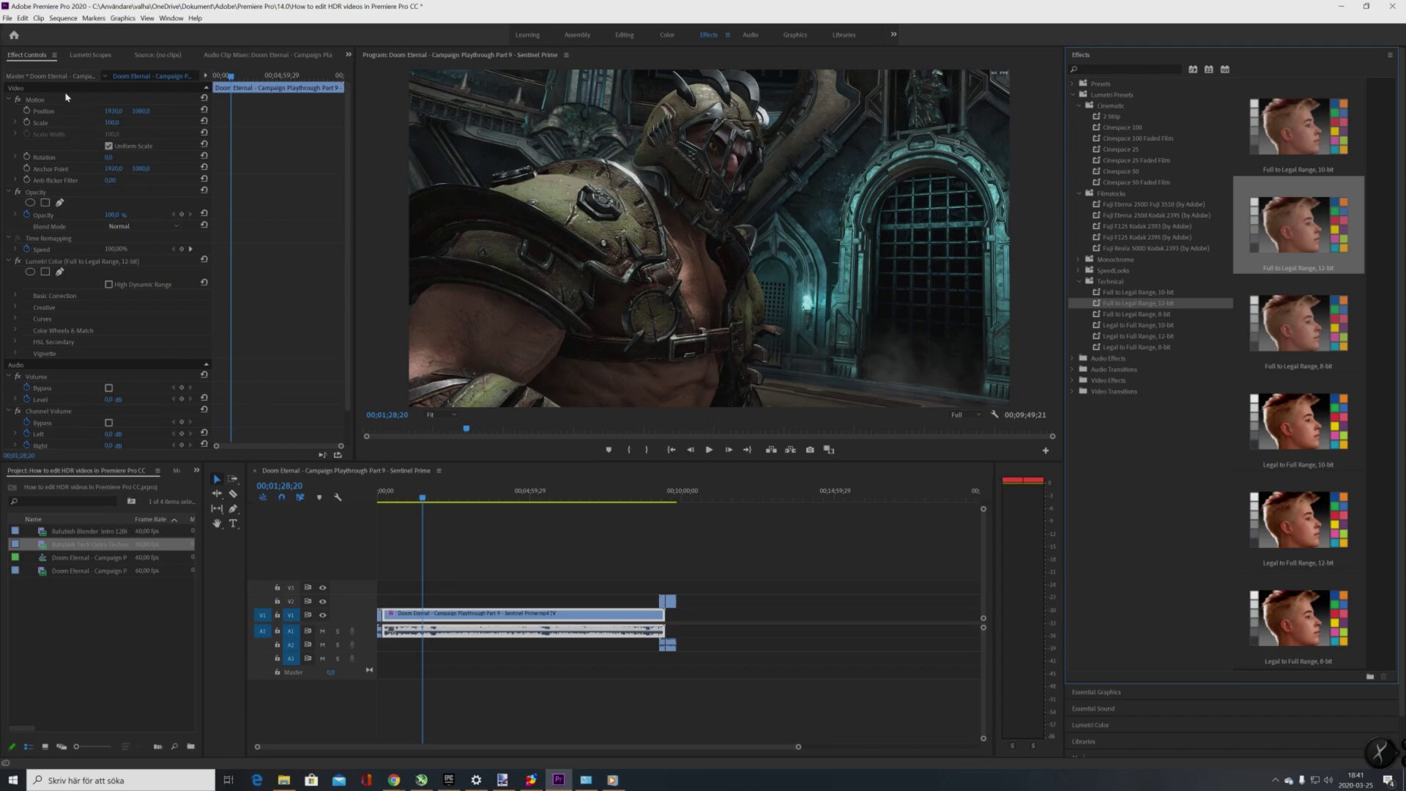
- Enable High Dynamic Range in the clip's Lumetri Color and expand Basic Correction
scroll(99, 249, down, 1)
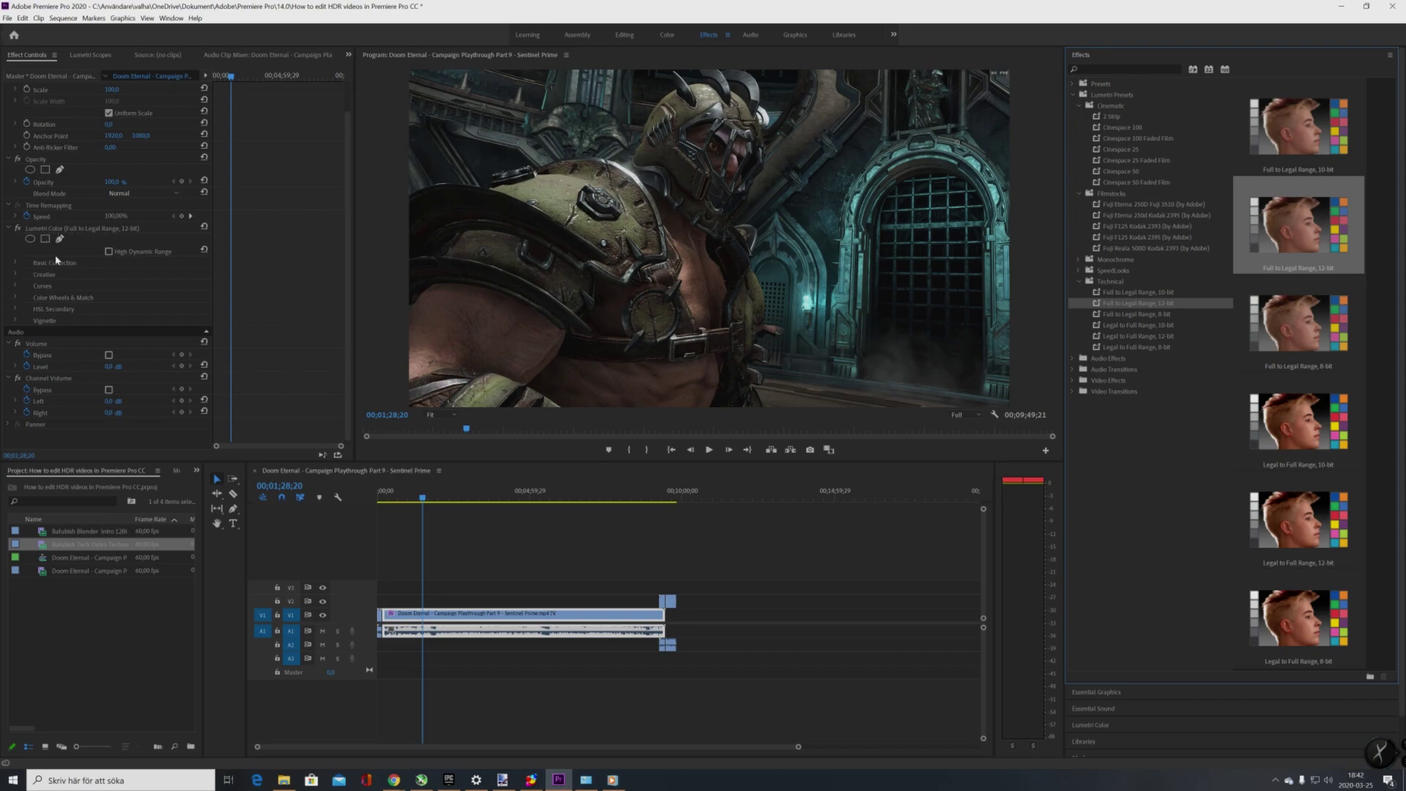
click(109, 251)
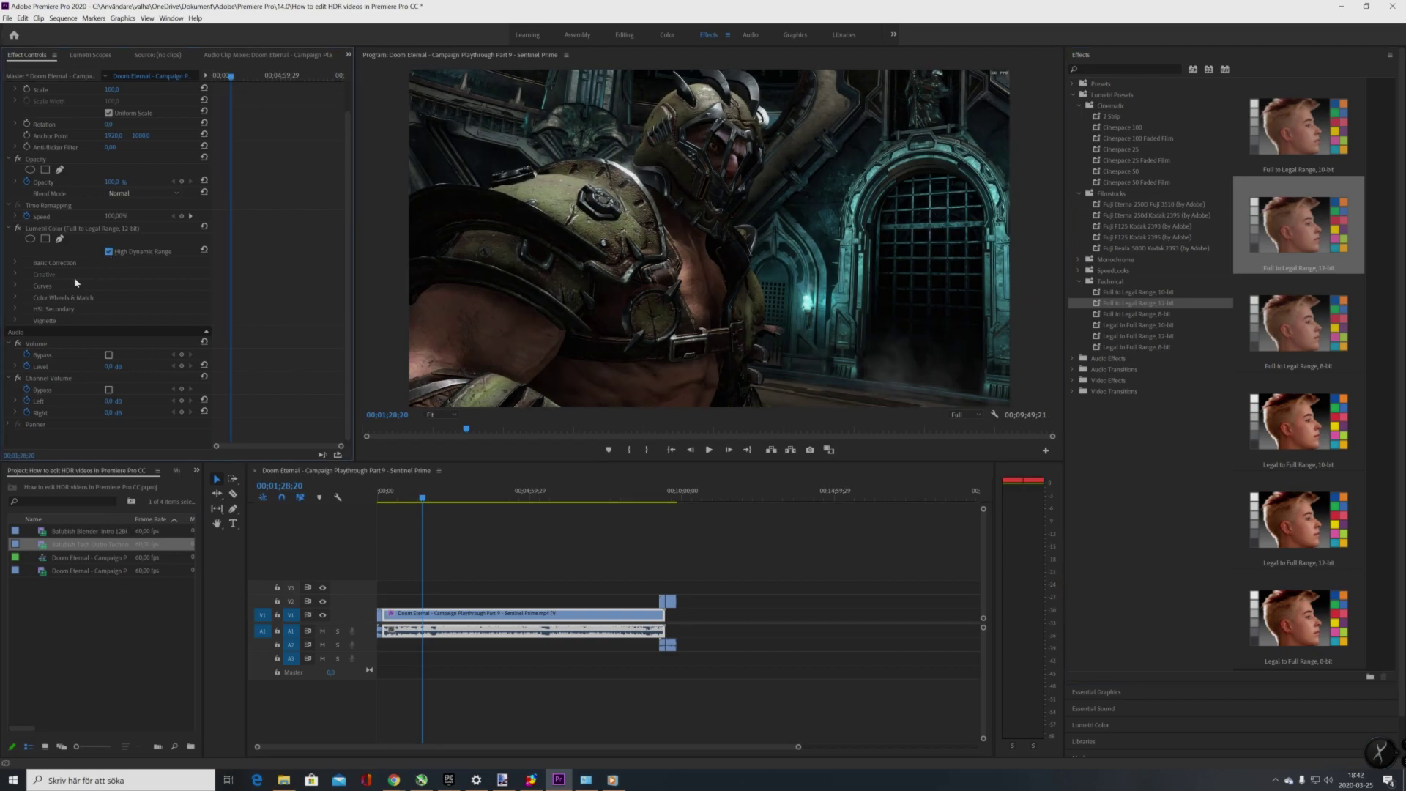
click(18, 265)
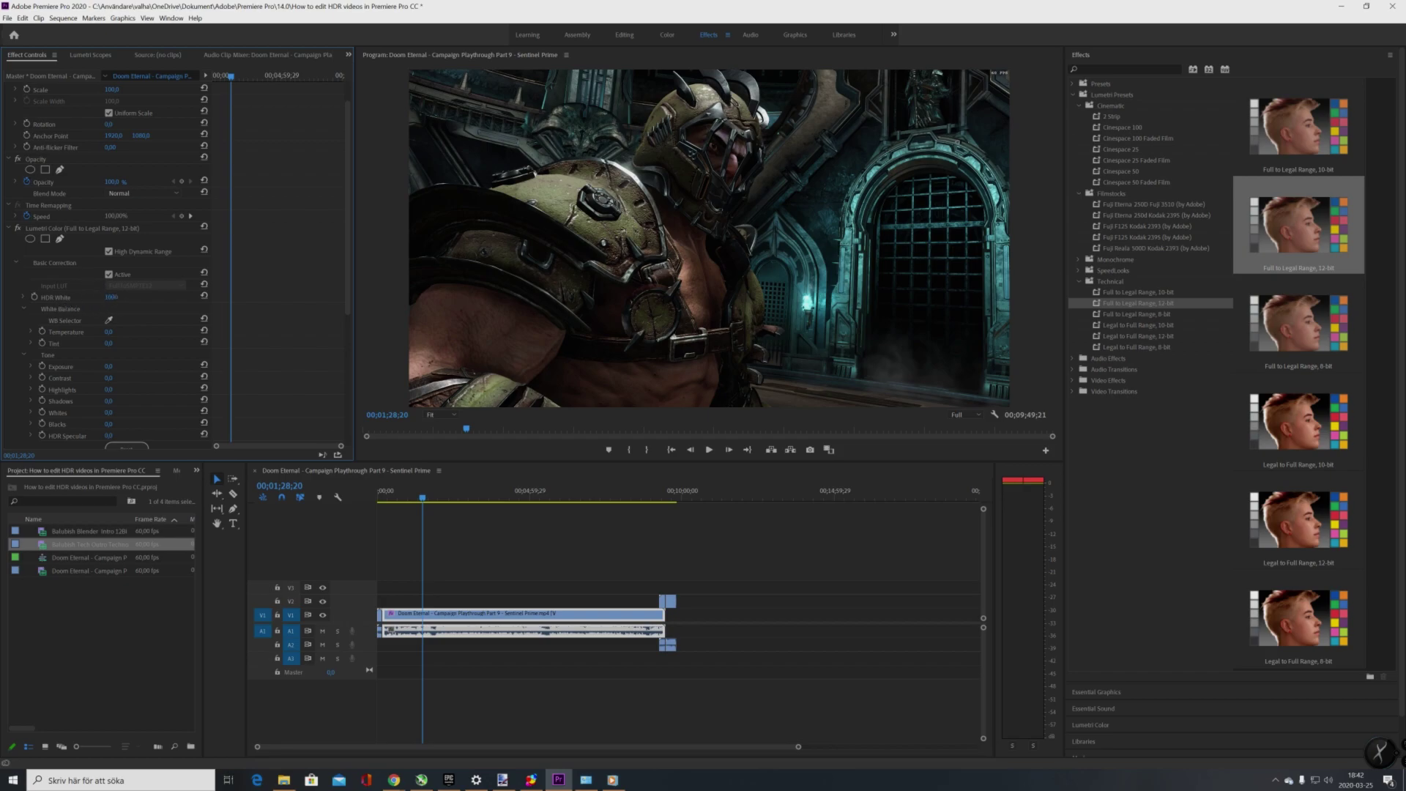
- Set HDR White to 424
drag(110, 298, 110, 297)
drag(110, 297, 108, 301)
click(111, 297)
click(105, 334)
- Set Temperature to 30, leaving Tint at 0
mouse_move(108, 332)
mouse_down()
mouse_move(146, 331)
mouse_move(51, 332)
mouse_move(112, 332)
mouse_up()
click(114, 332)
text(30)
key(Return)
click(112, 344)
key(Return)
- Raise Exposure to brighten the clip while watching the preview
drag(108, 366, 114, 366)
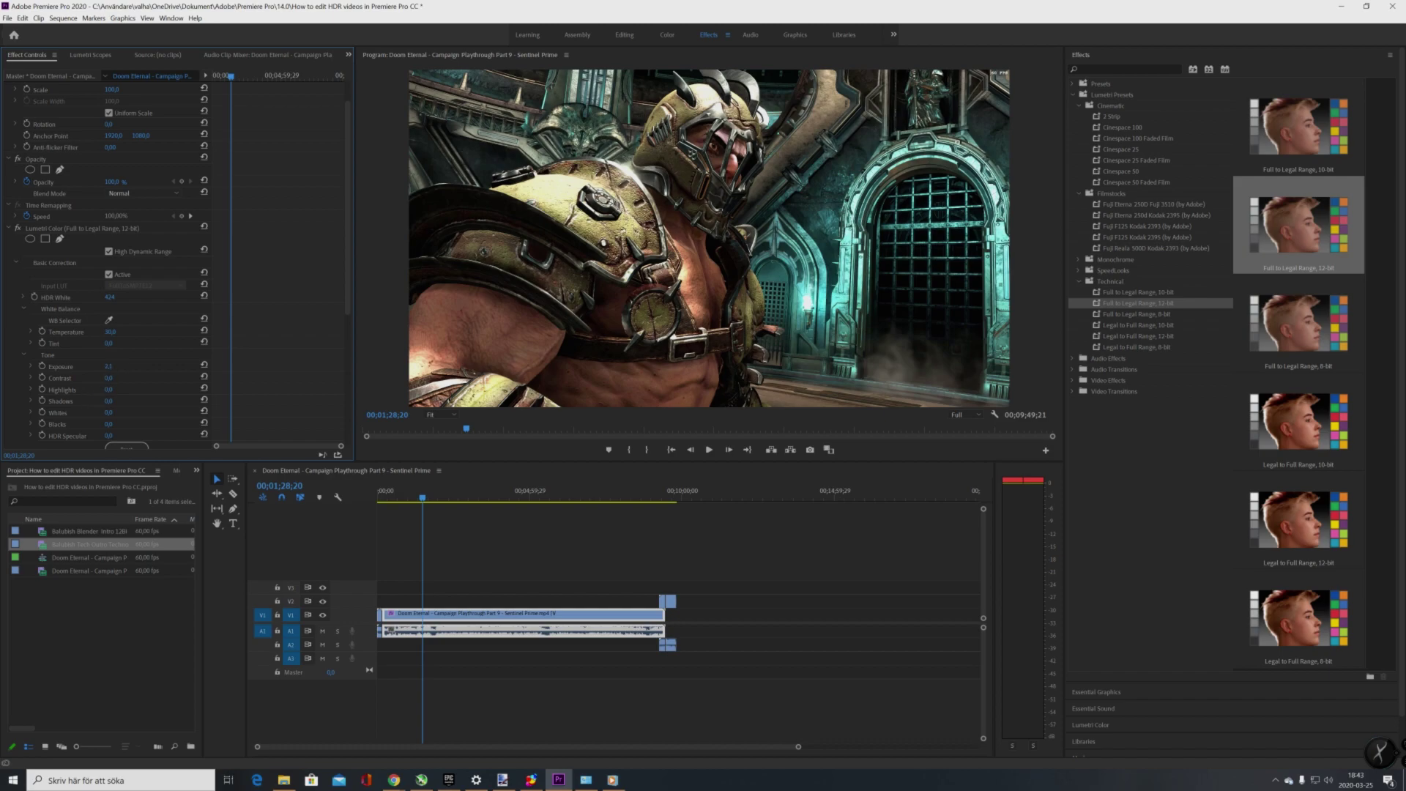
drag(108, 366, 114, 377)
click(109, 367)
- Set Exposure to 2,5, add contrast and lift the Shadows
click(108, 367)
text(2,5)
key(Return)
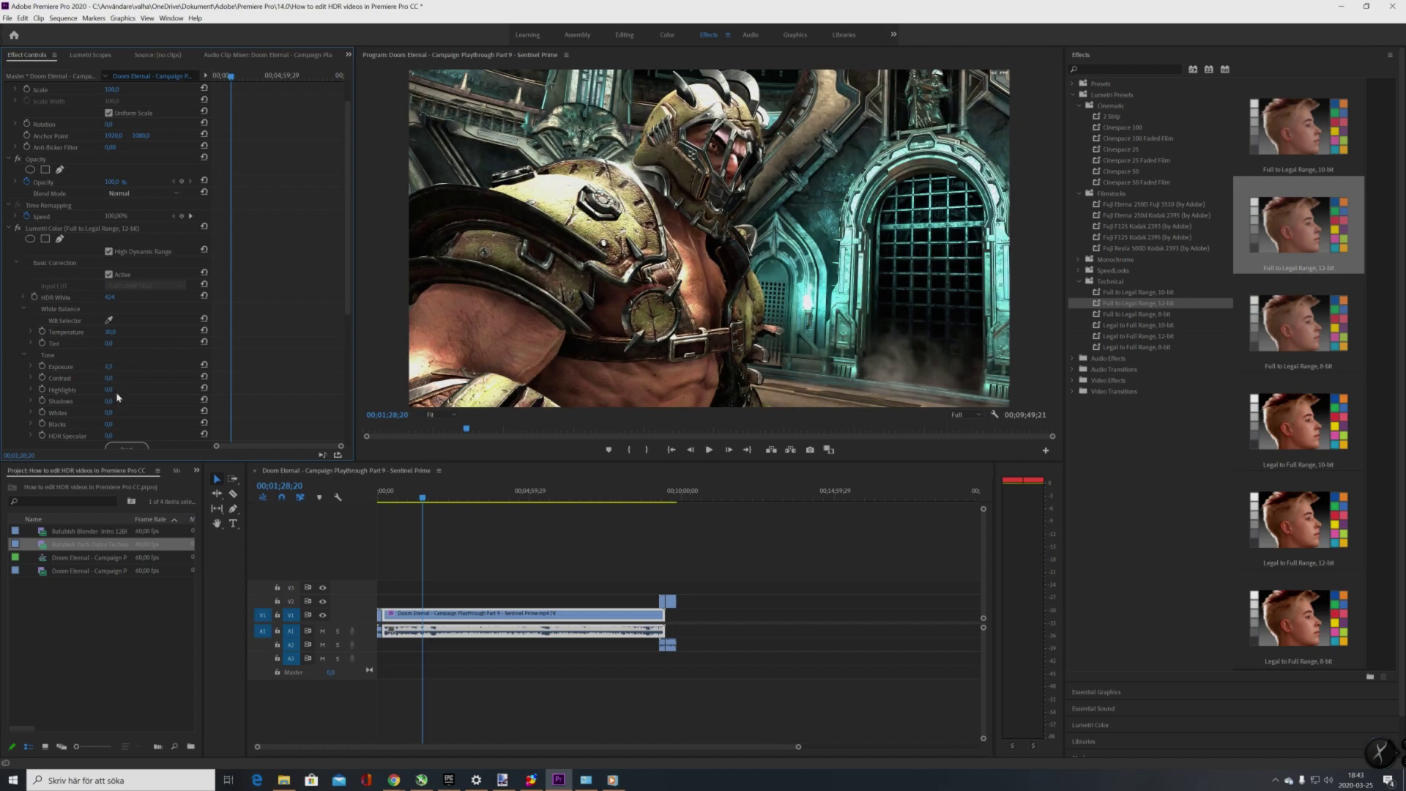
drag(110, 378, 147, 378)
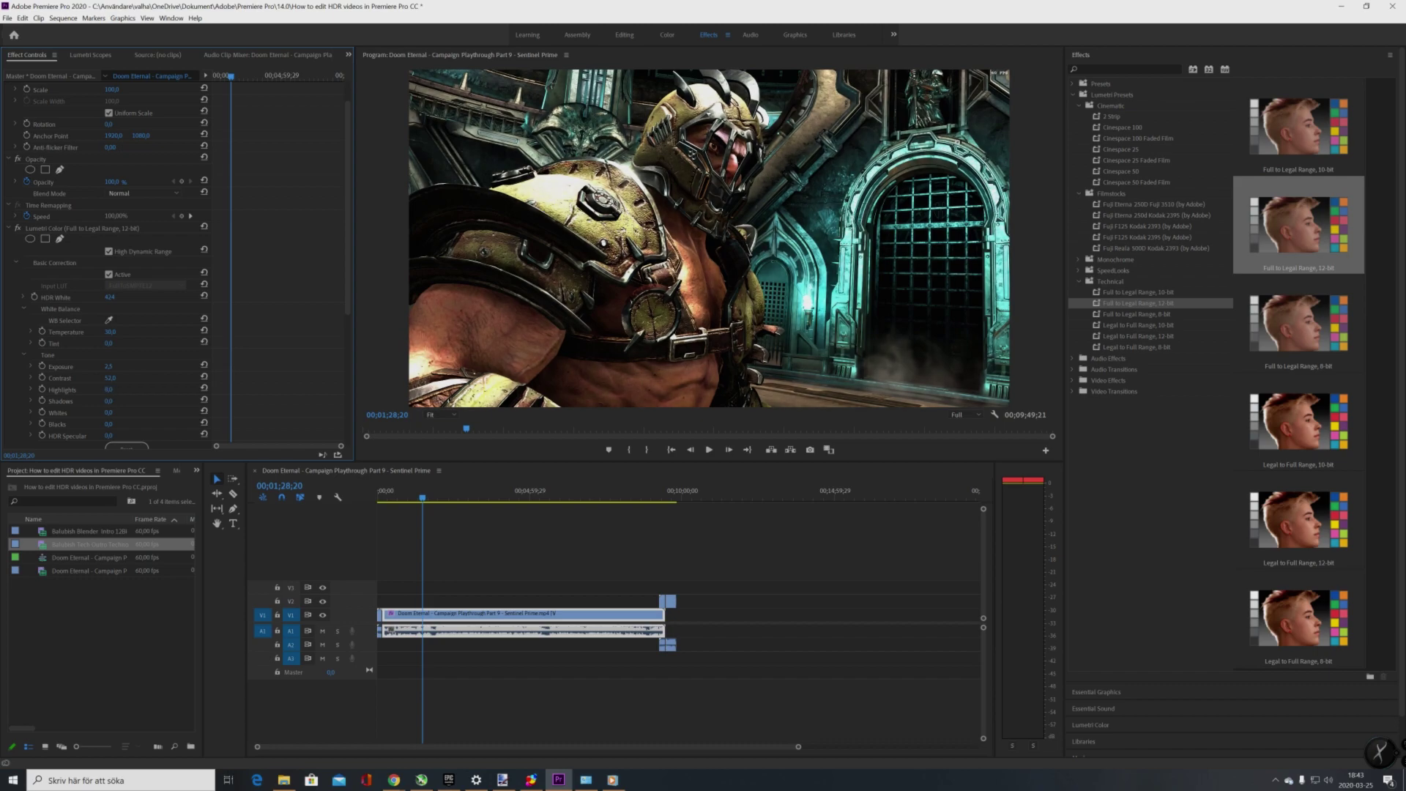
drag(108, 401, 70, 401)
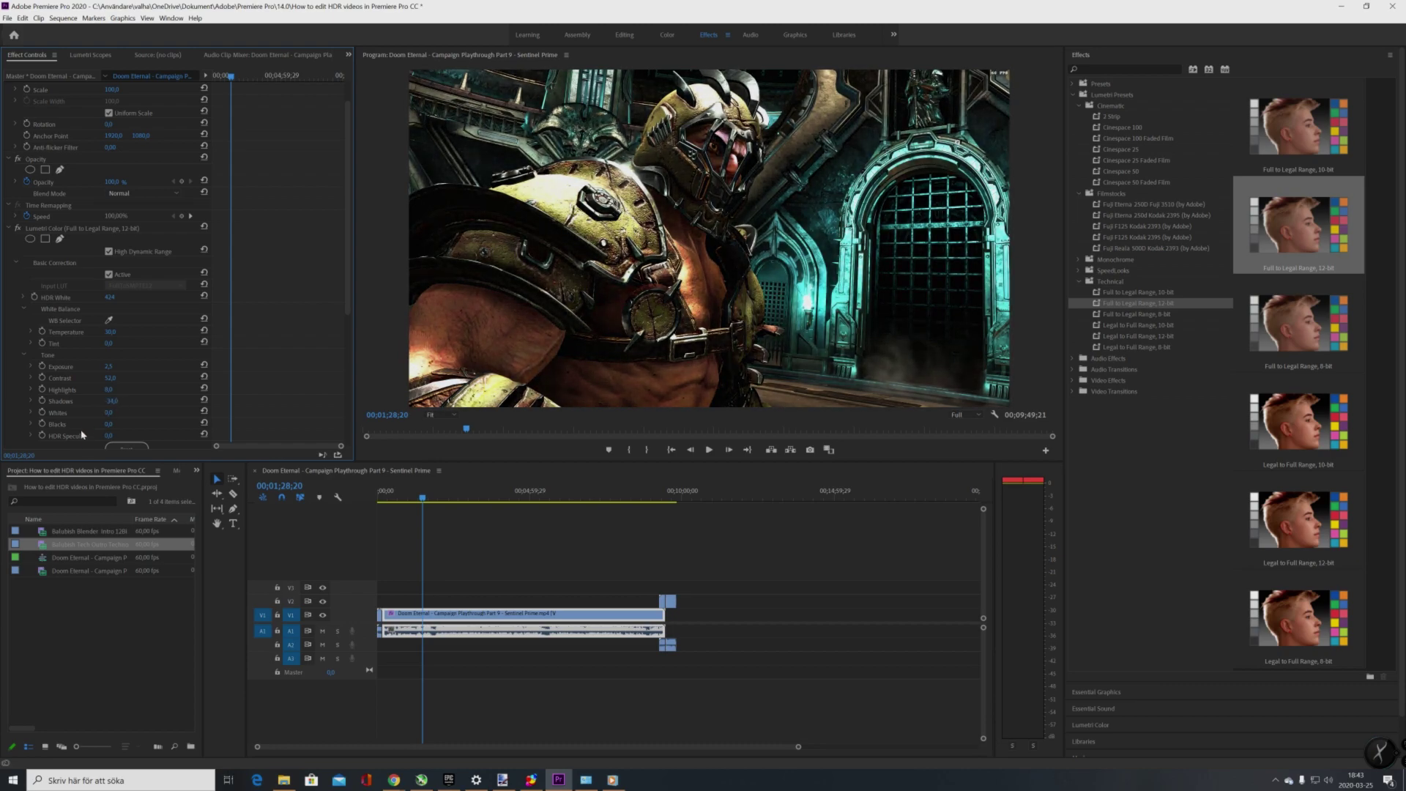
- Set Whites to 0 and keep Blacks at 0 after undoing a value of 16
mouse_move(108, 415)
mouse_down()
mouse_move(73, 414)
mouse_move(97, 415)
mouse_up()
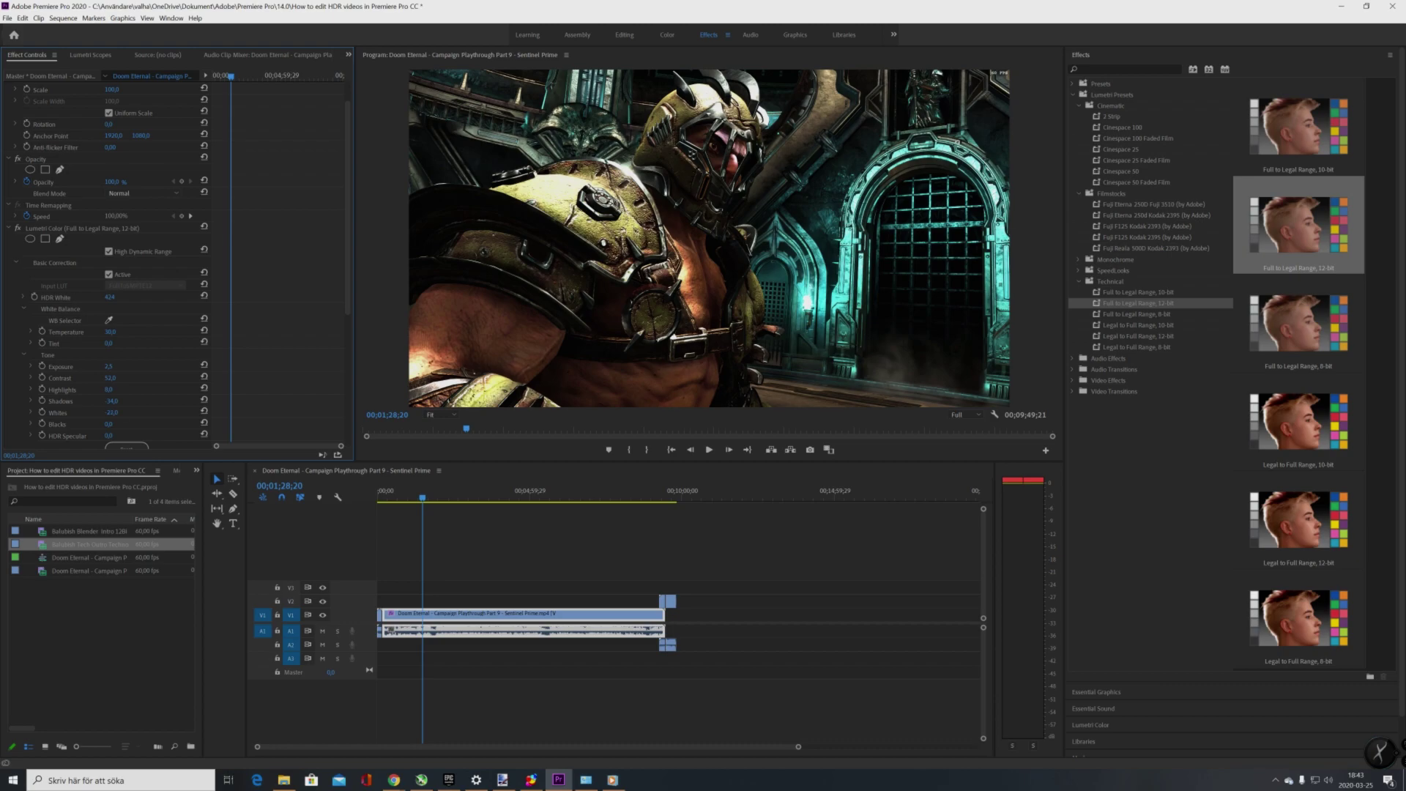
click(110, 413)
text(0)
key(Return)
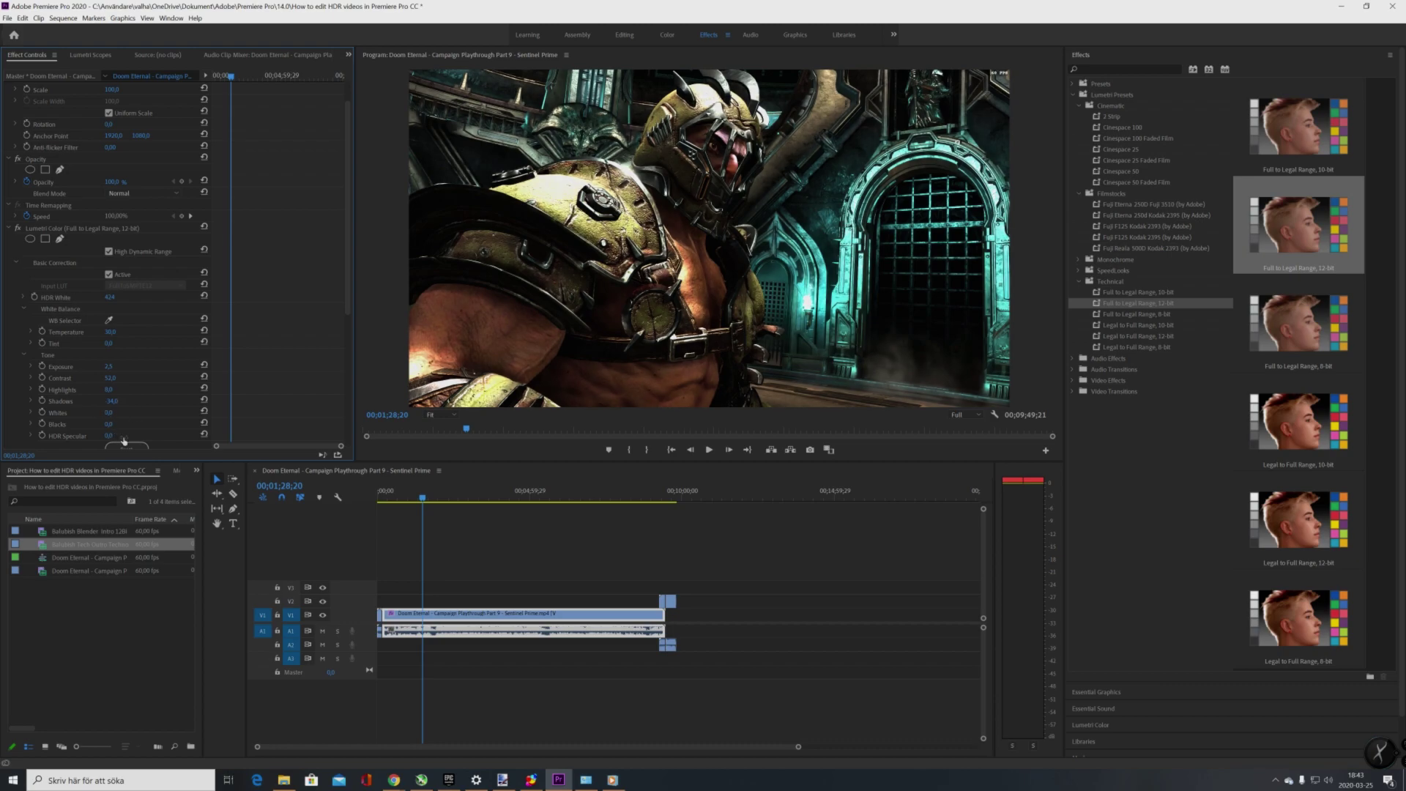
click(108, 424)
text(16)
key(Return)
key(ctrl+z)
drag(109, 424, 116, 425)
- Set HDR Specular to 50, then deselect the clip and scrub to a later point
scroll(113, 415, down, 1)
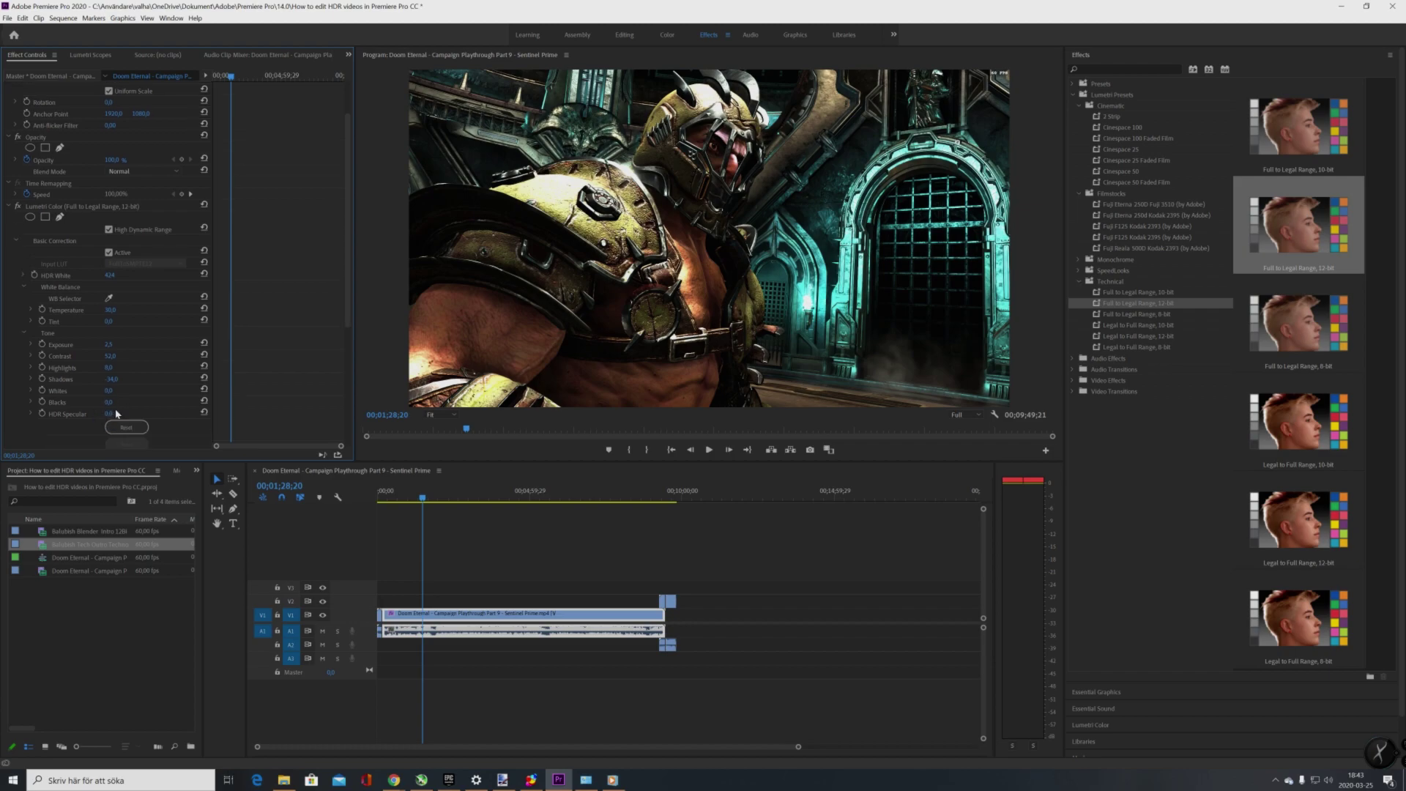
drag(109, 414, 141, 414)
drag(114, 414, 98, 414)
click(118, 414)
text(50)
key(Return)
click(468, 547)
mouse_move(423, 502)
mouse_down()
mouse_move(518, 498)
mouse_move(446, 501)
mouse_up()
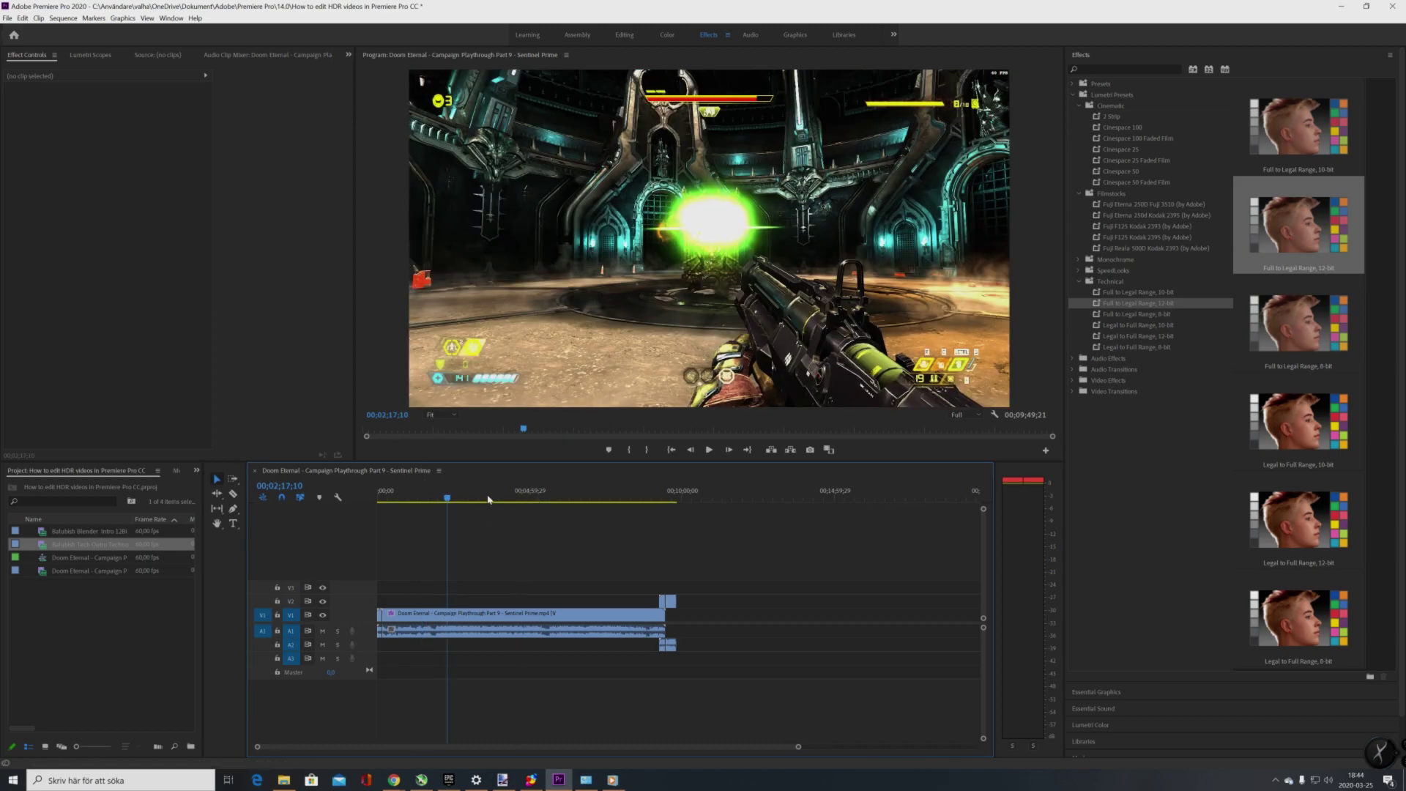
- Preview the graded gameplay around 4:22 and 2:23, then open File > Export > Media
click(511, 498)
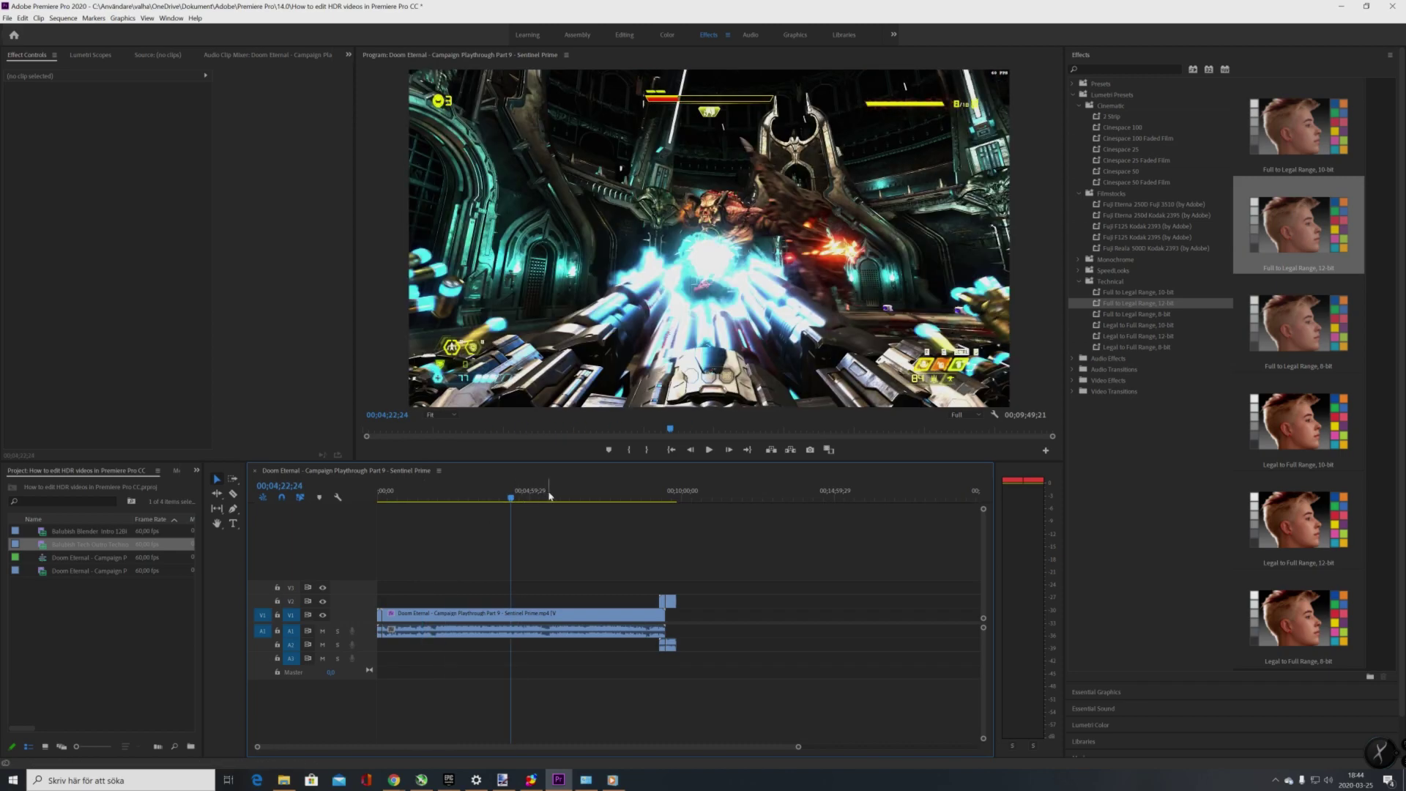
click(450, 497)
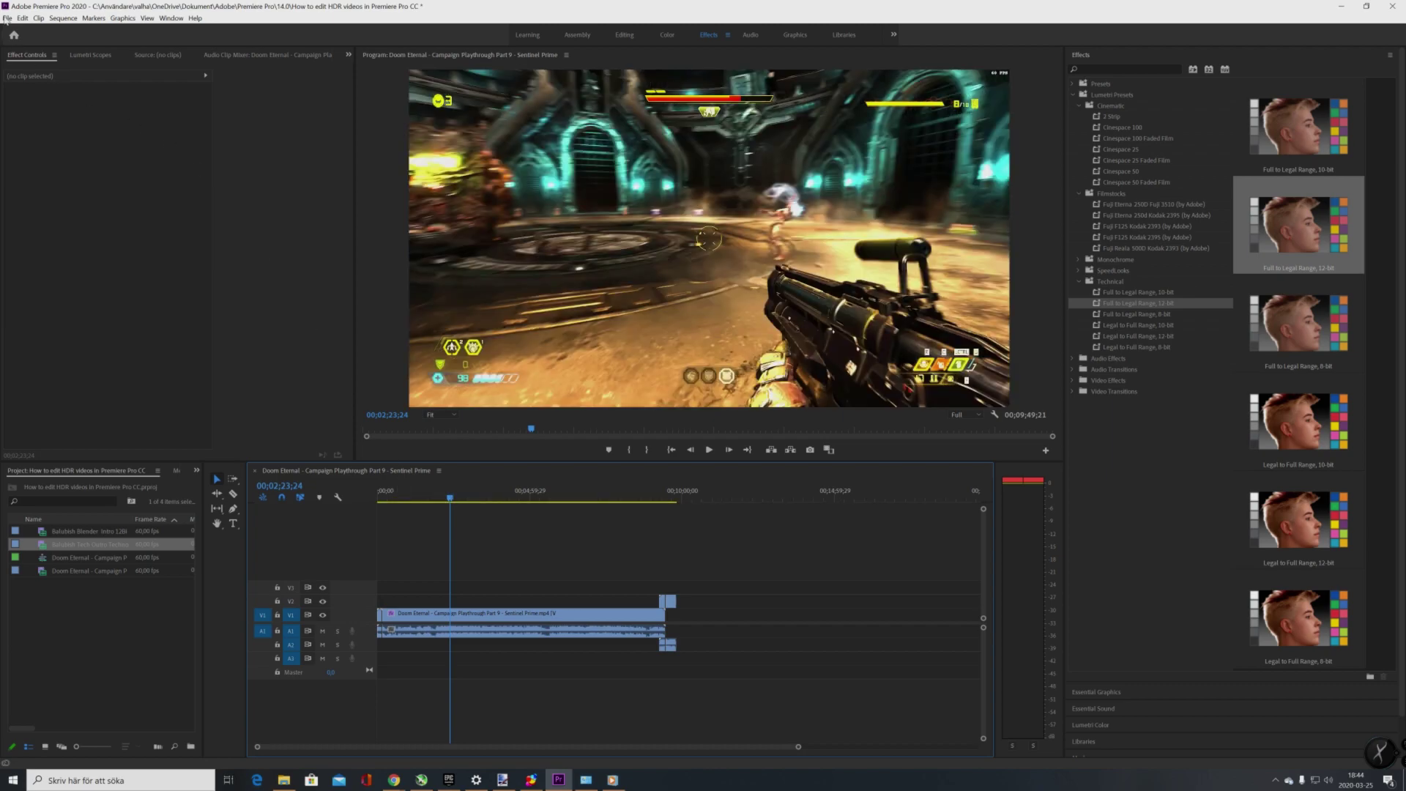
click(6, 17)
mouse_move(76, 300)
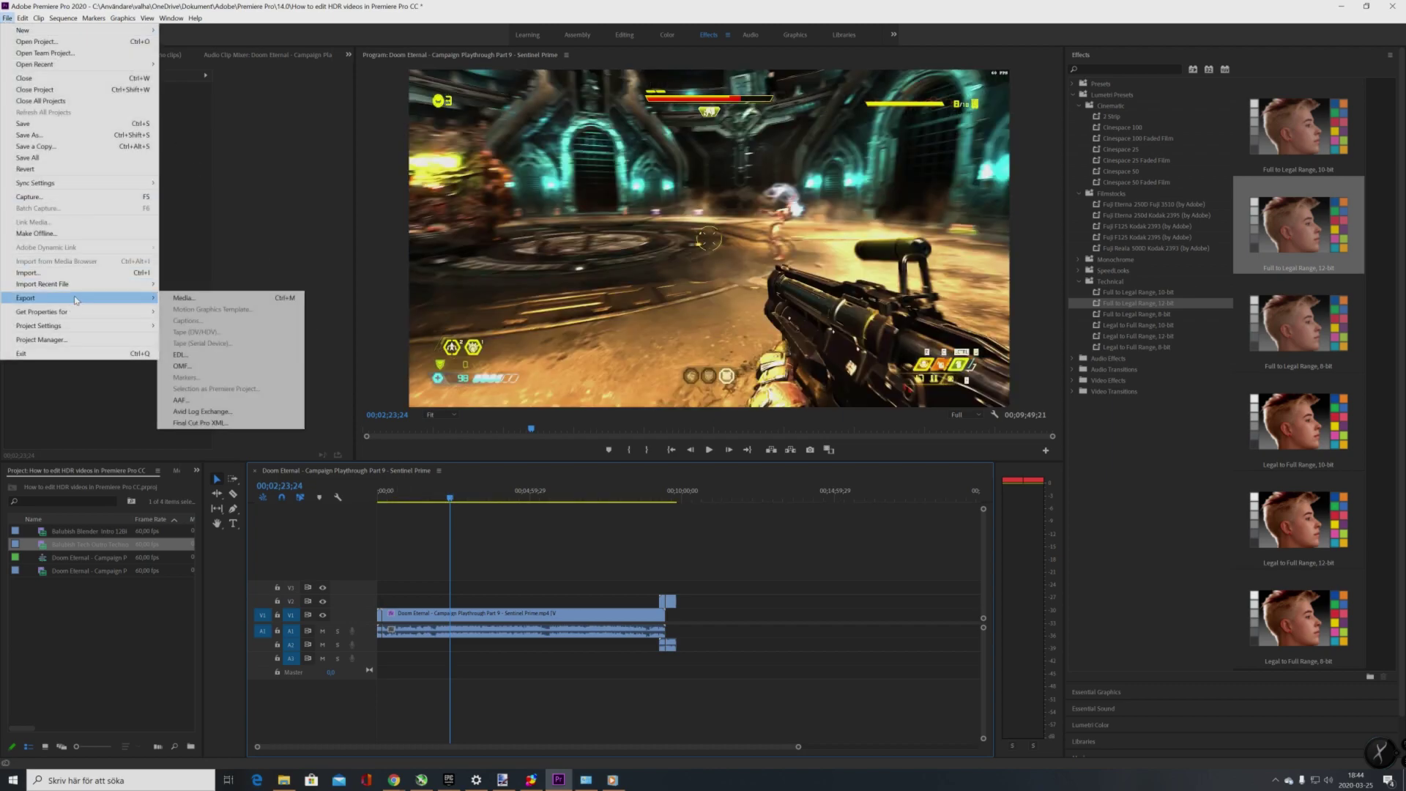
click(378, 327)
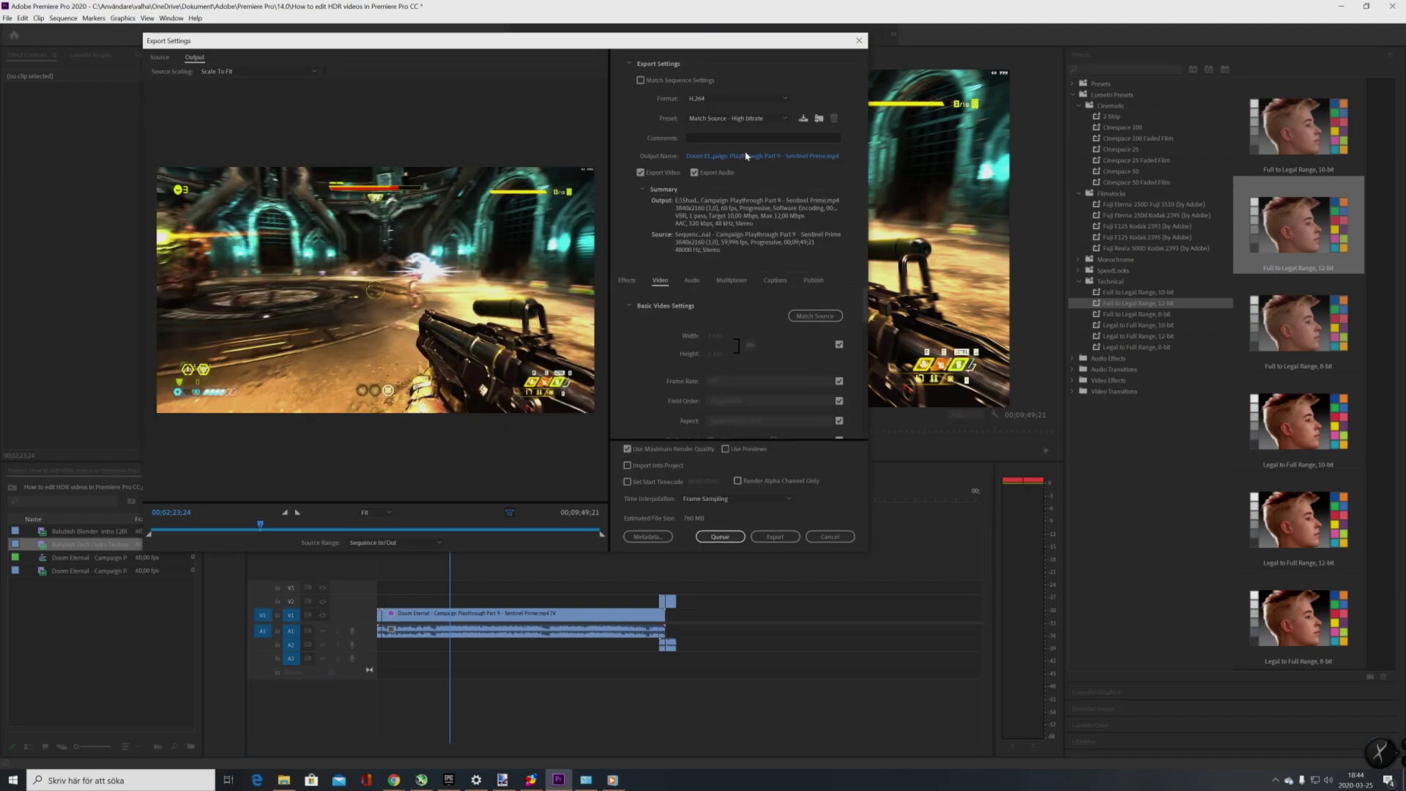
- Open the output location and browse to the Temp folder on the C: drive
click(746, 155)
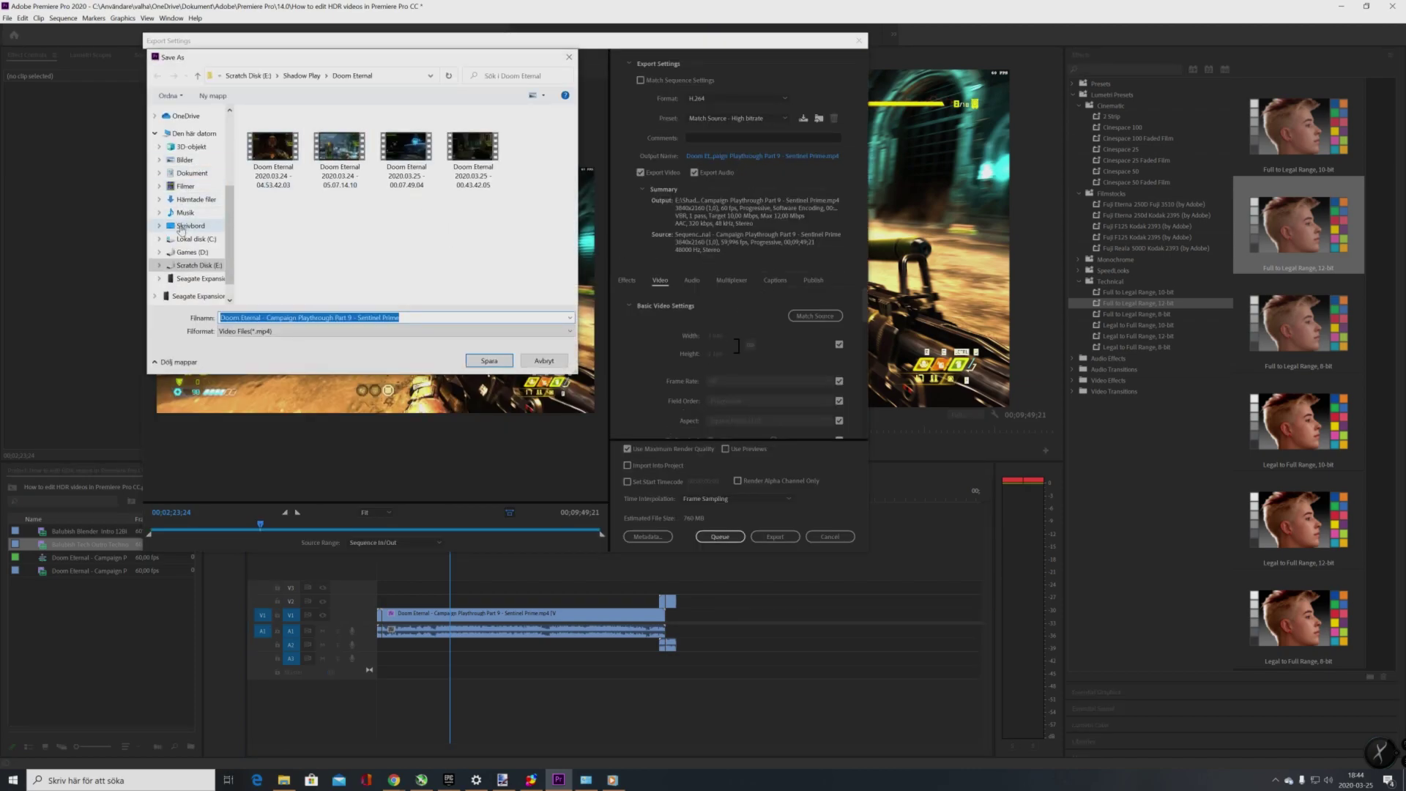
click(195, 239)
click(267, 288)
- Rename the export file to 'How to render and adjust HDR Videos - Sentinel Prime'
key(Tab)
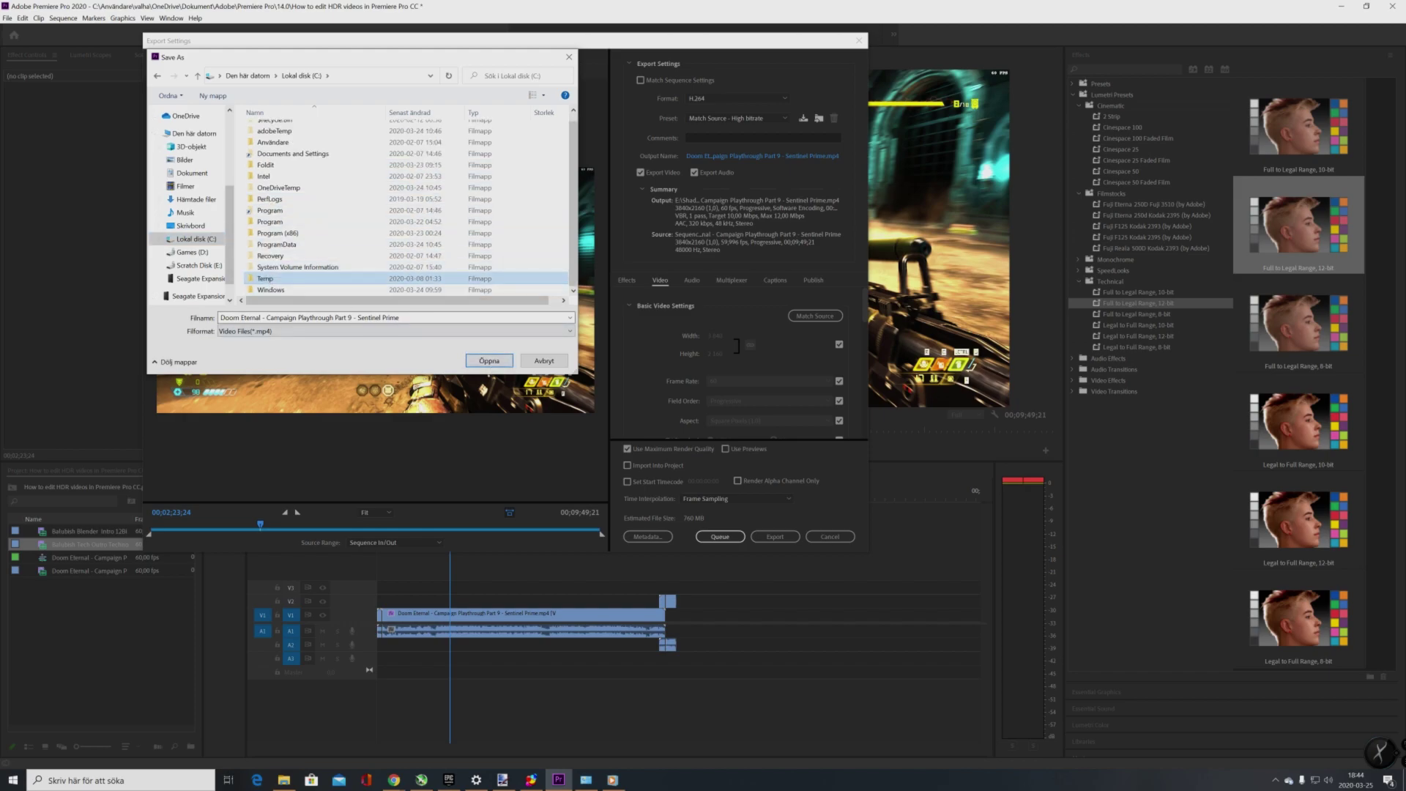
click(358, 317)
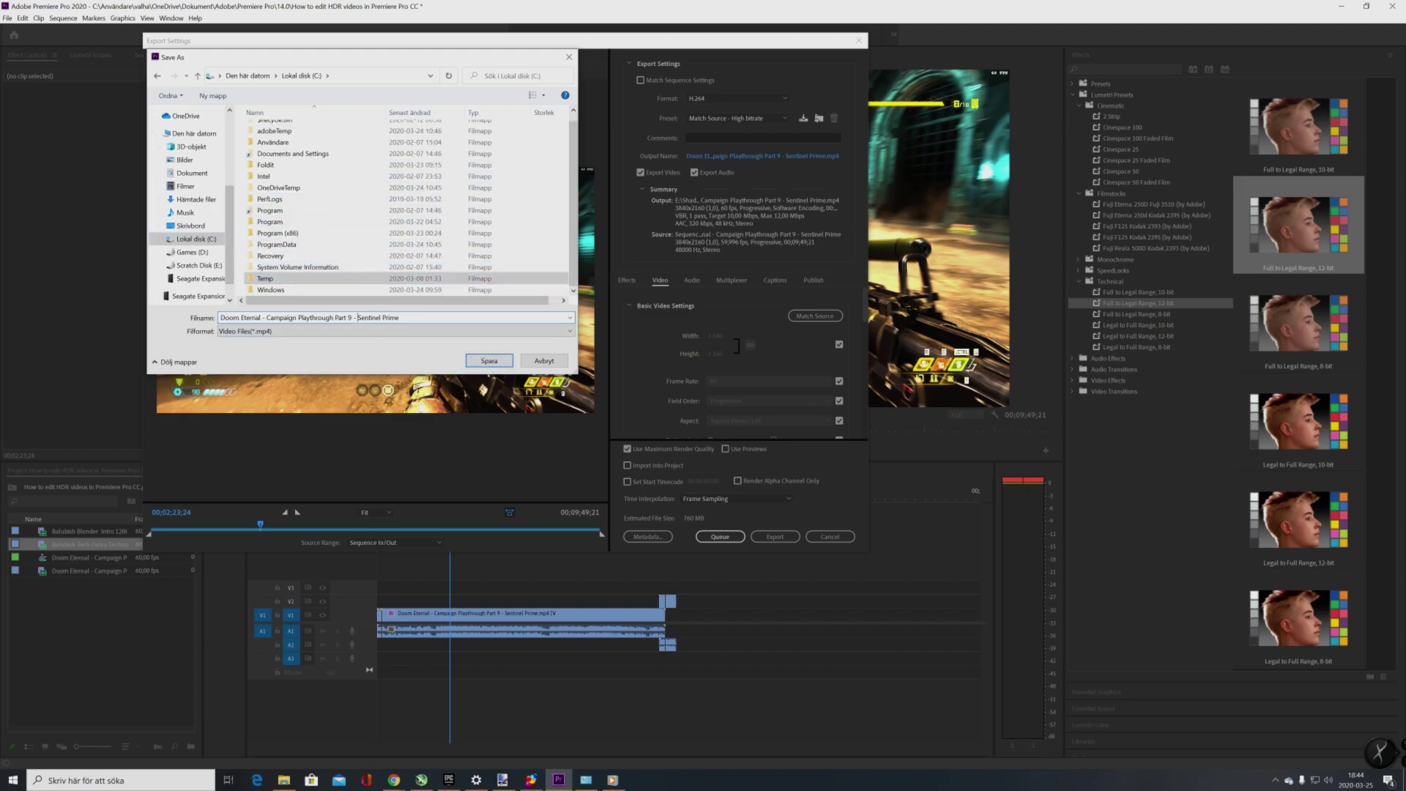
drag(358, 317, 134, 318)
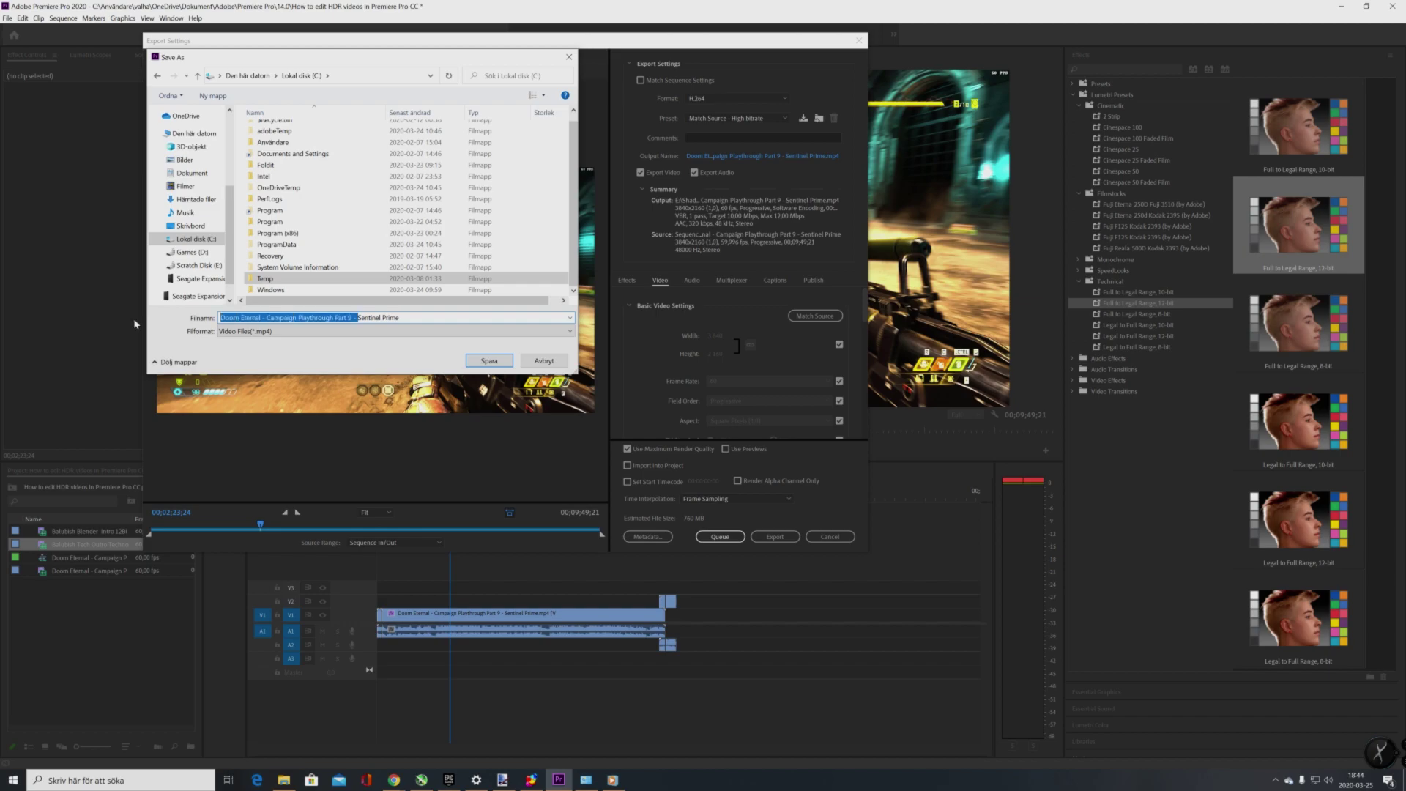
text(How to e)
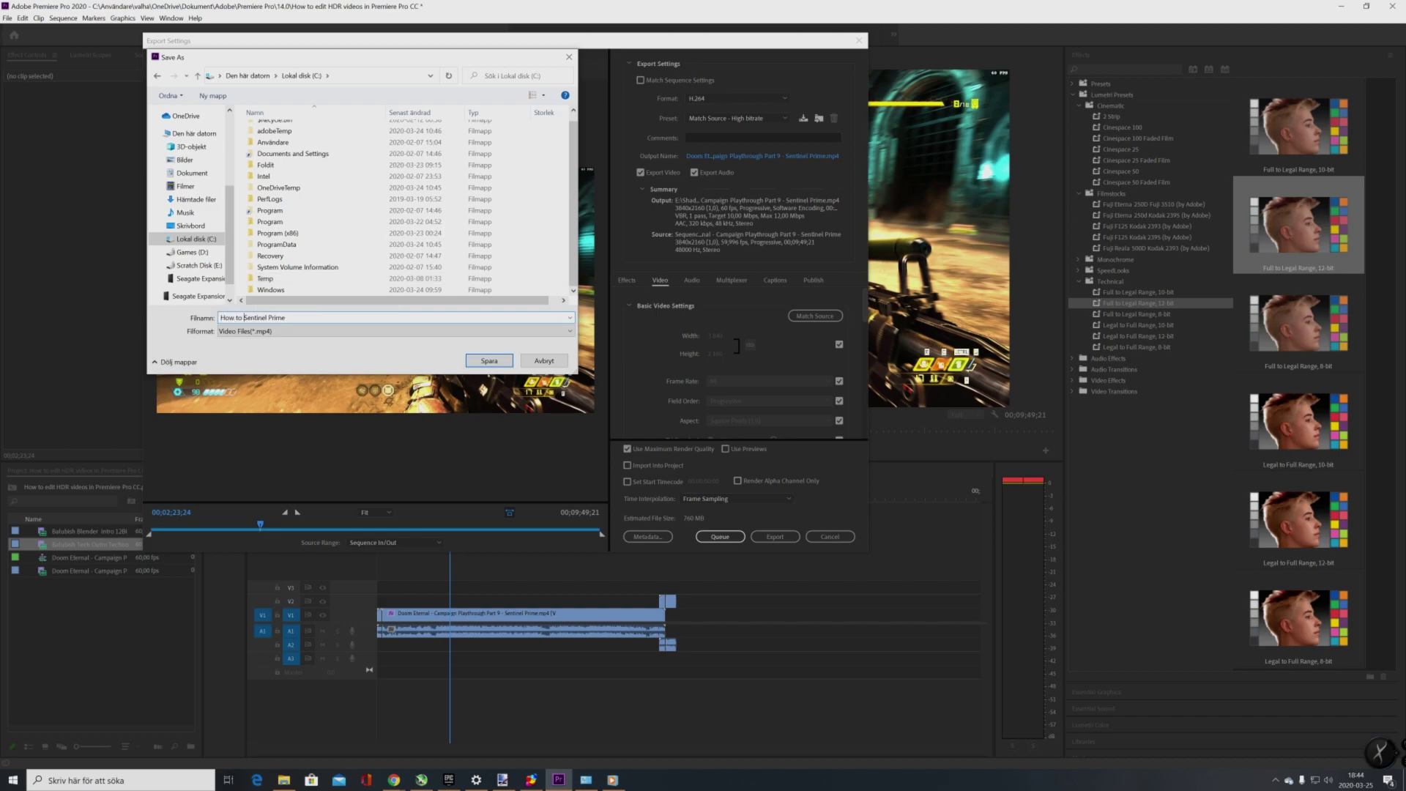
text(ender and adjust HDR Videos -)
key(ctrl+a)
click(246, 317)
key(BackSpace)
text(r)
drag(380, 318, 220, 318)
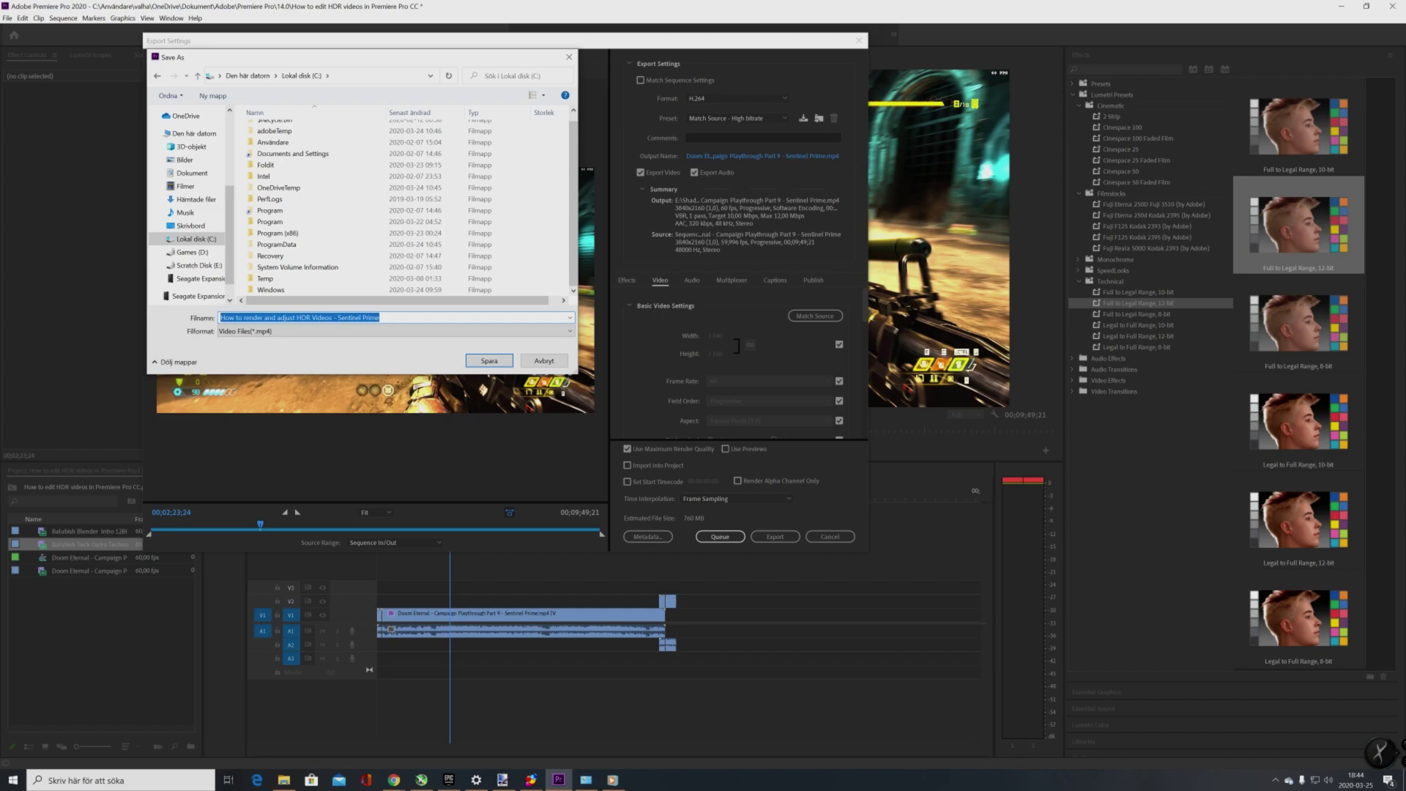
- Attempt saving to C:, dismiss the missing-privilege errors, and switch to Scratch Disk (E:)
click(489, 362)
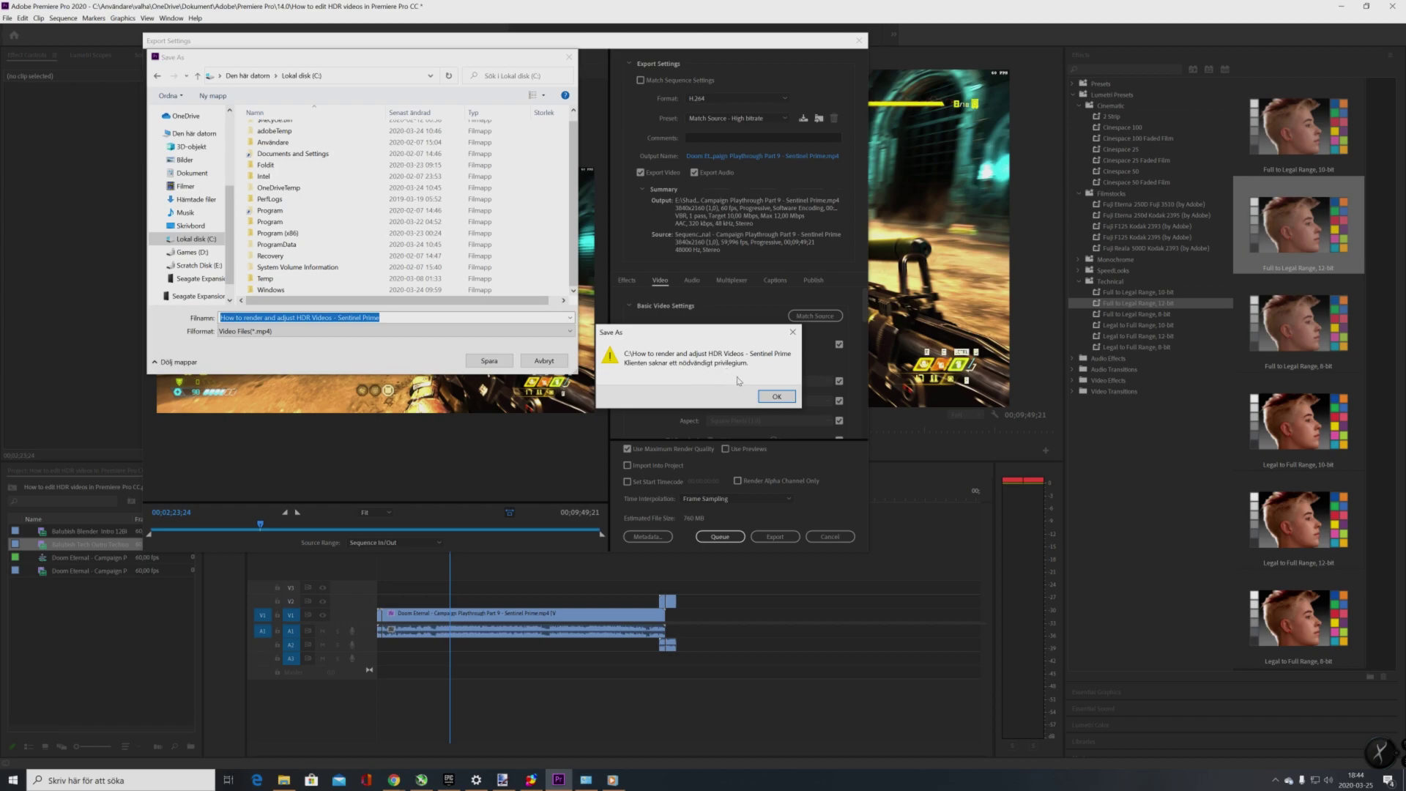
click(776, 397)
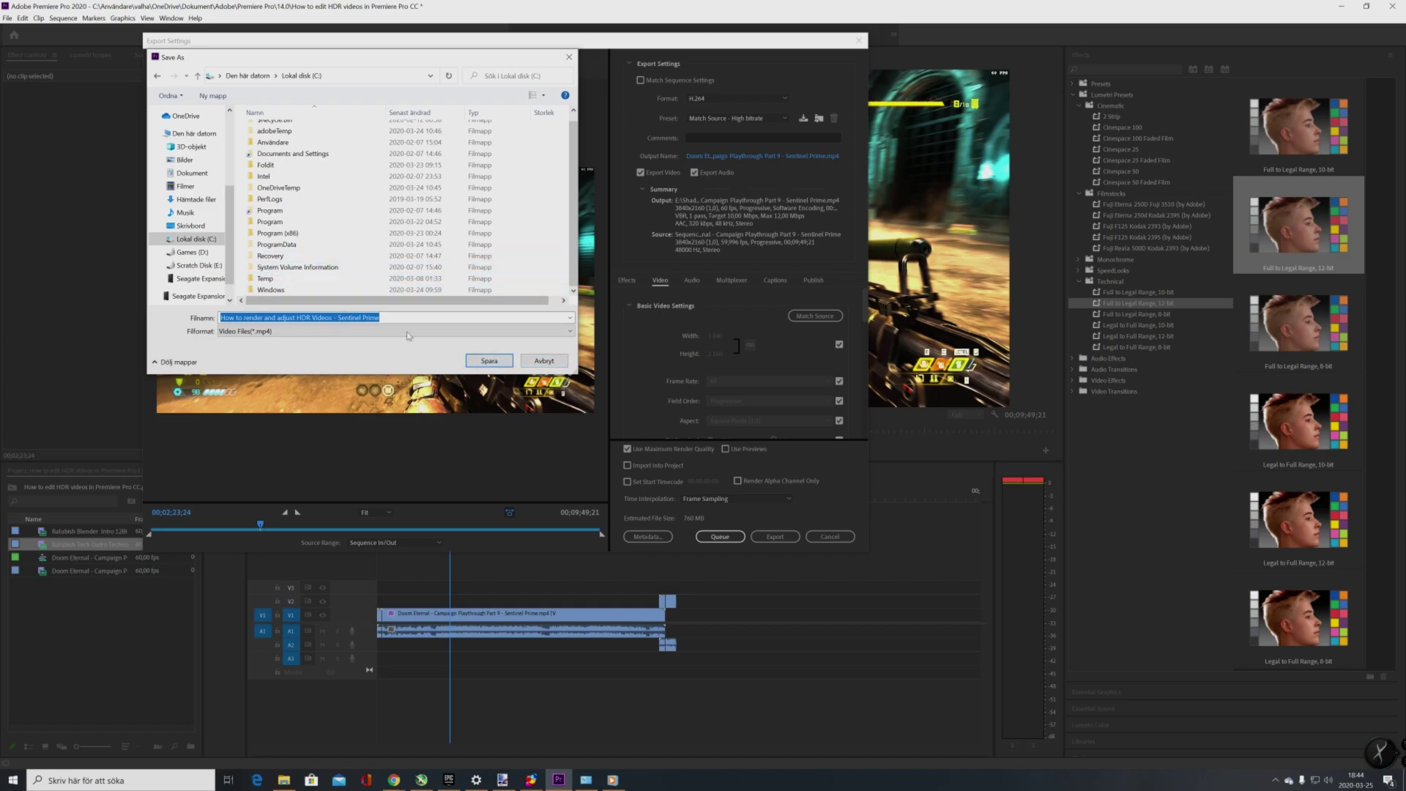
click(497, 363)
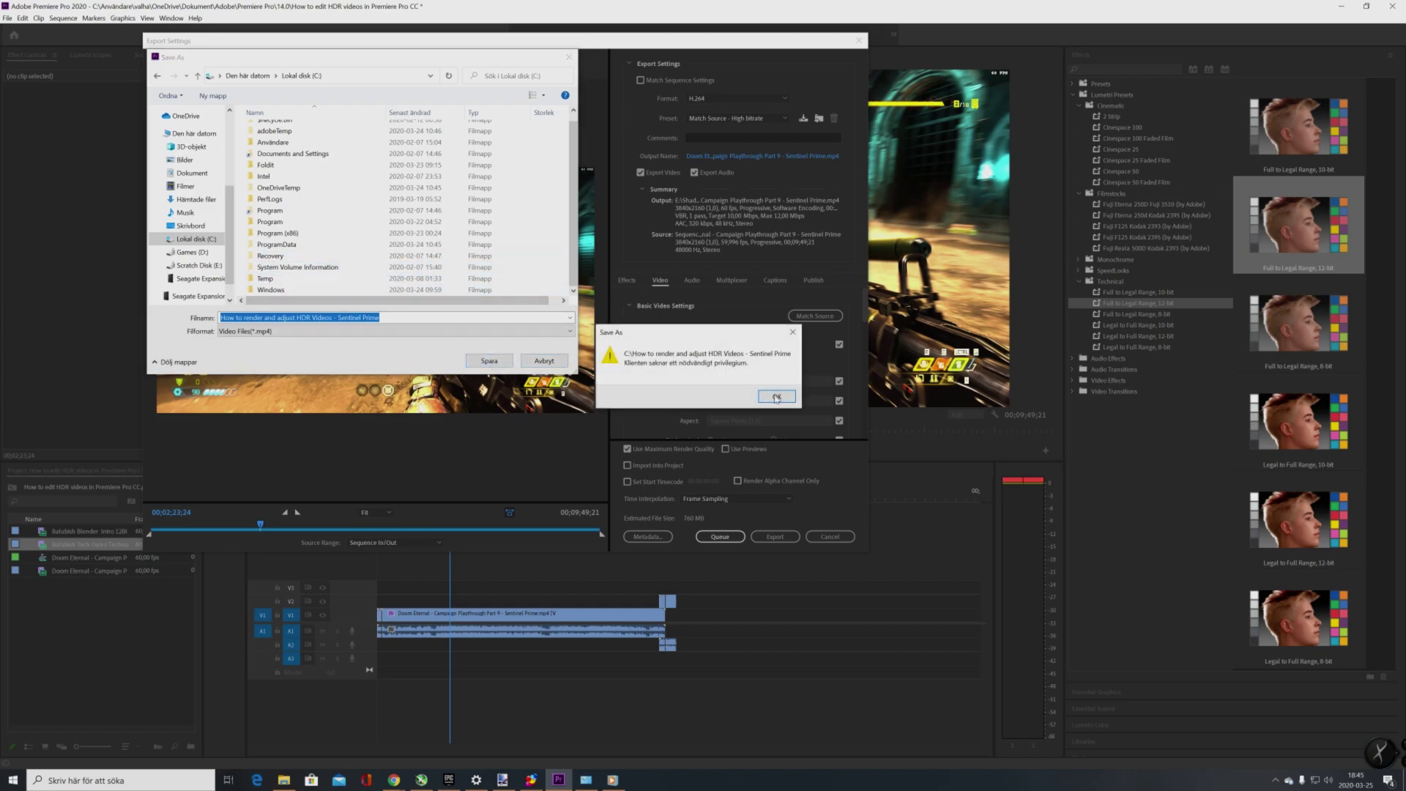
click(776, 397)
click(197, 265)
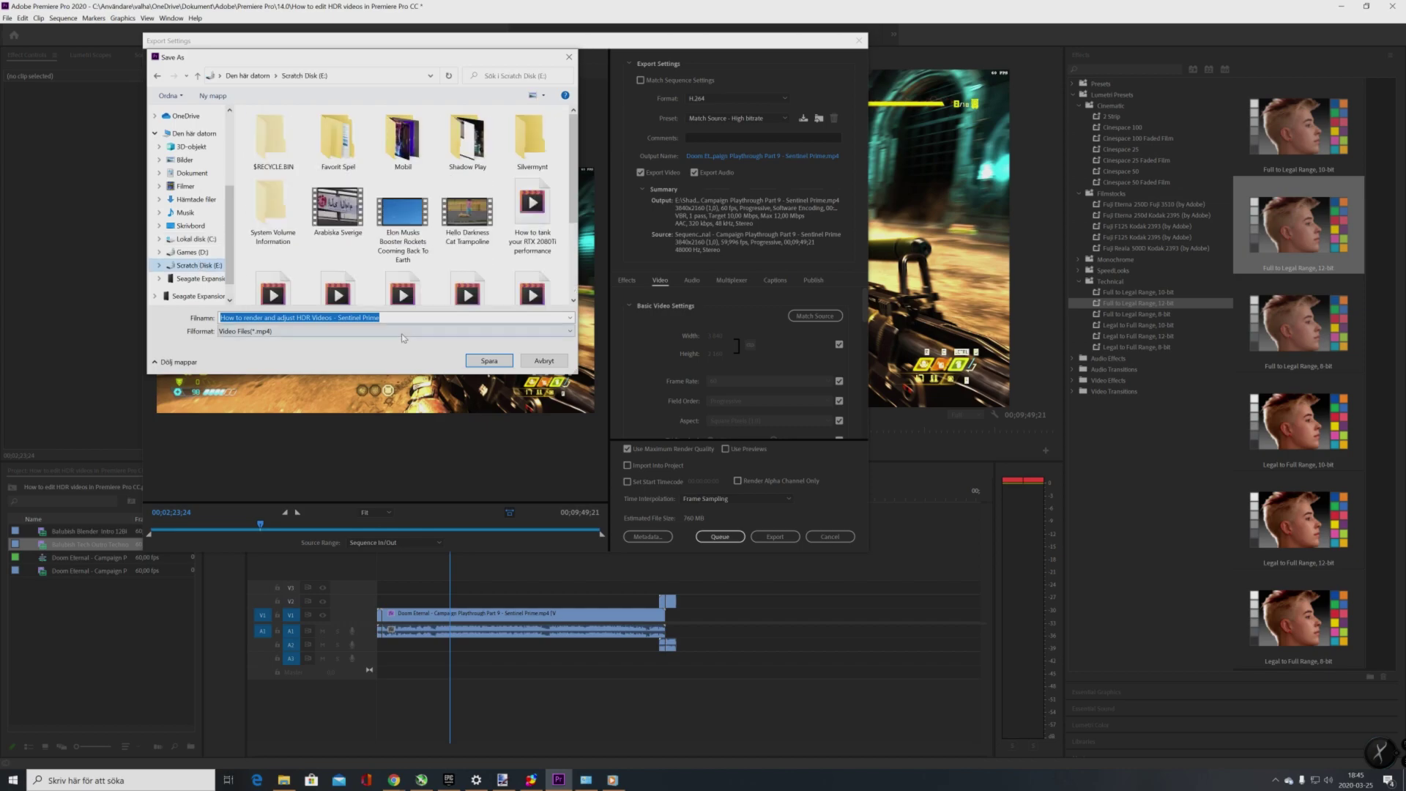
- Save the export on Scratch Disk (E:), keep H.264, and enable Render at Maximum Depth
click(489, 361)
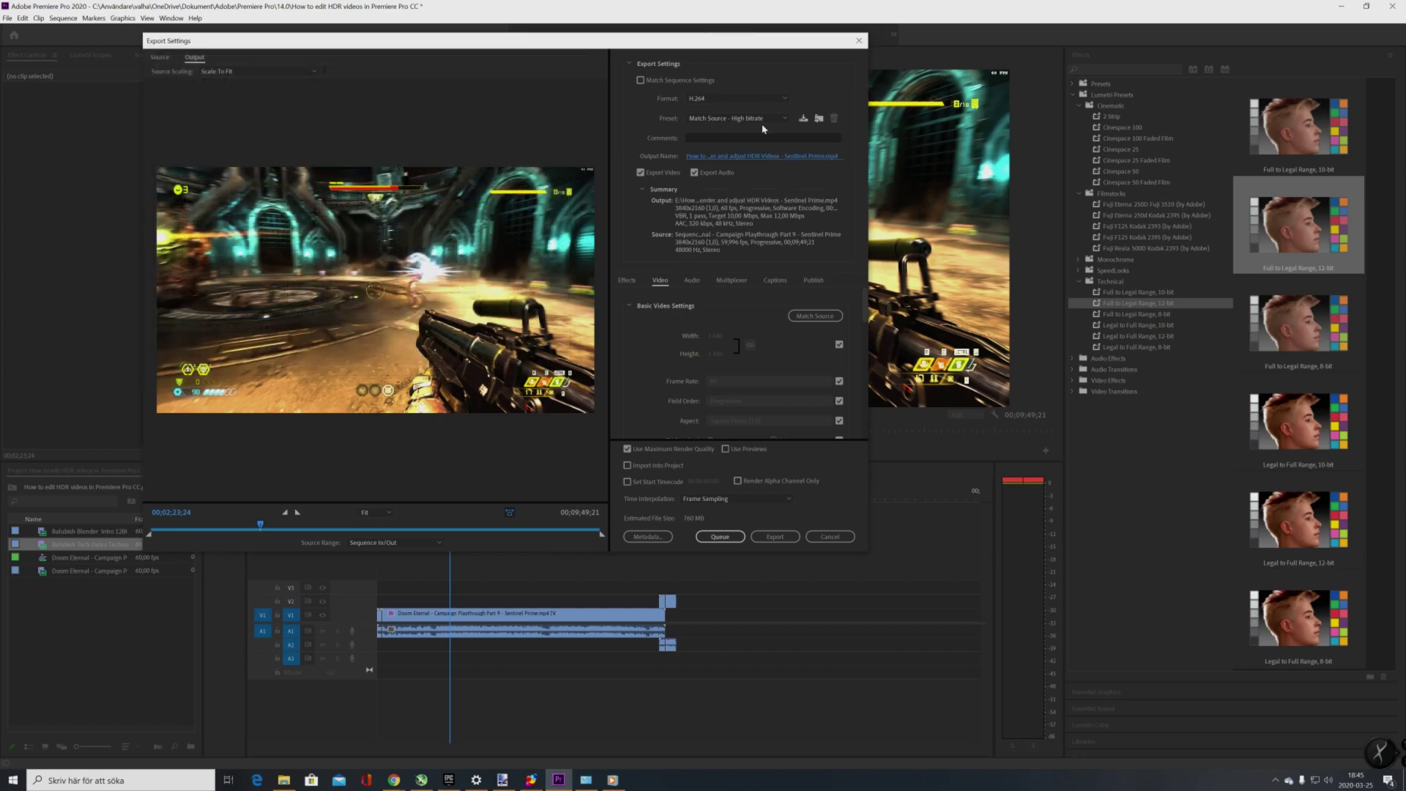
click(769, 100)
click(777, 136)
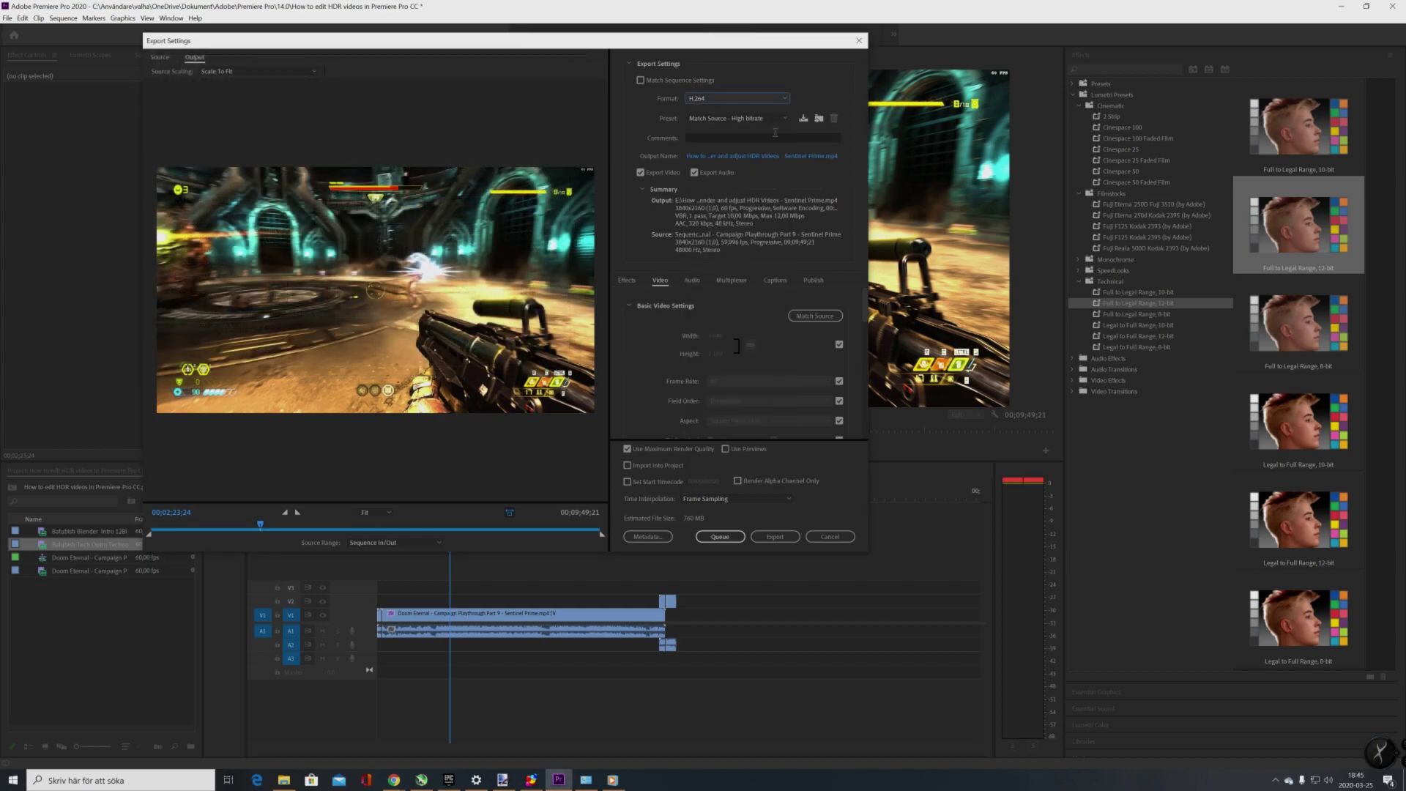
scroll(682, 328, down, 2)
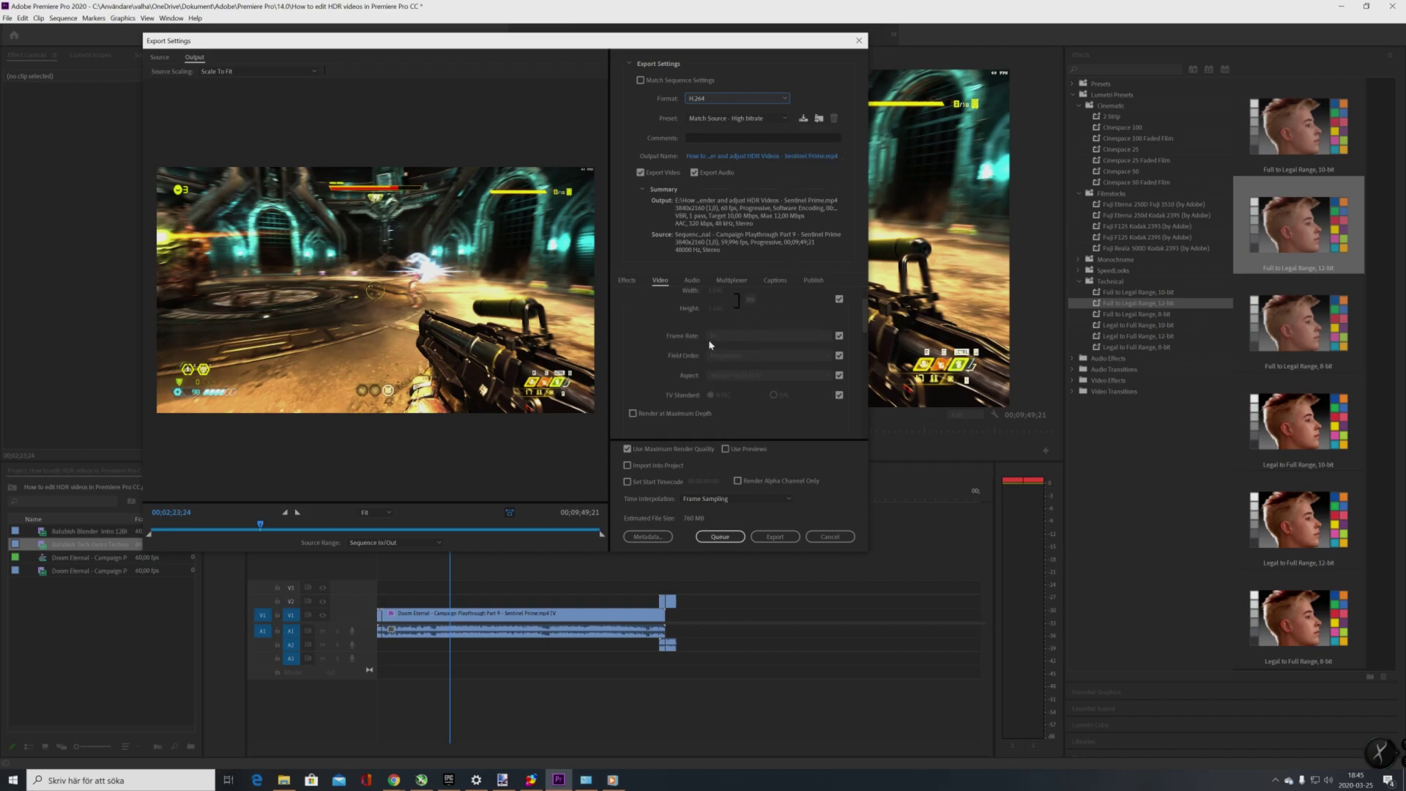
scroll(667, 364, down, 2)
click(633, 322)
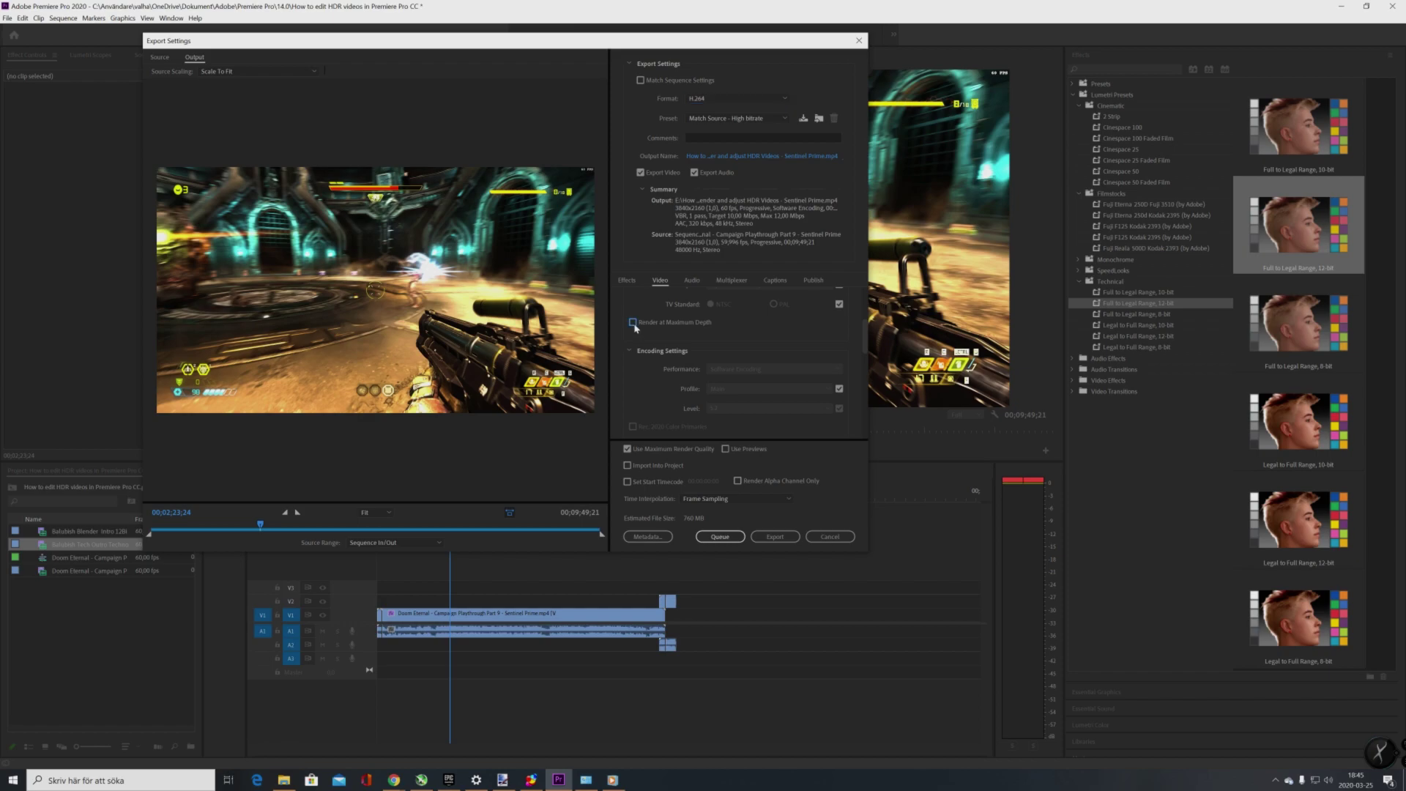
scroll(663, 370, down, 2)
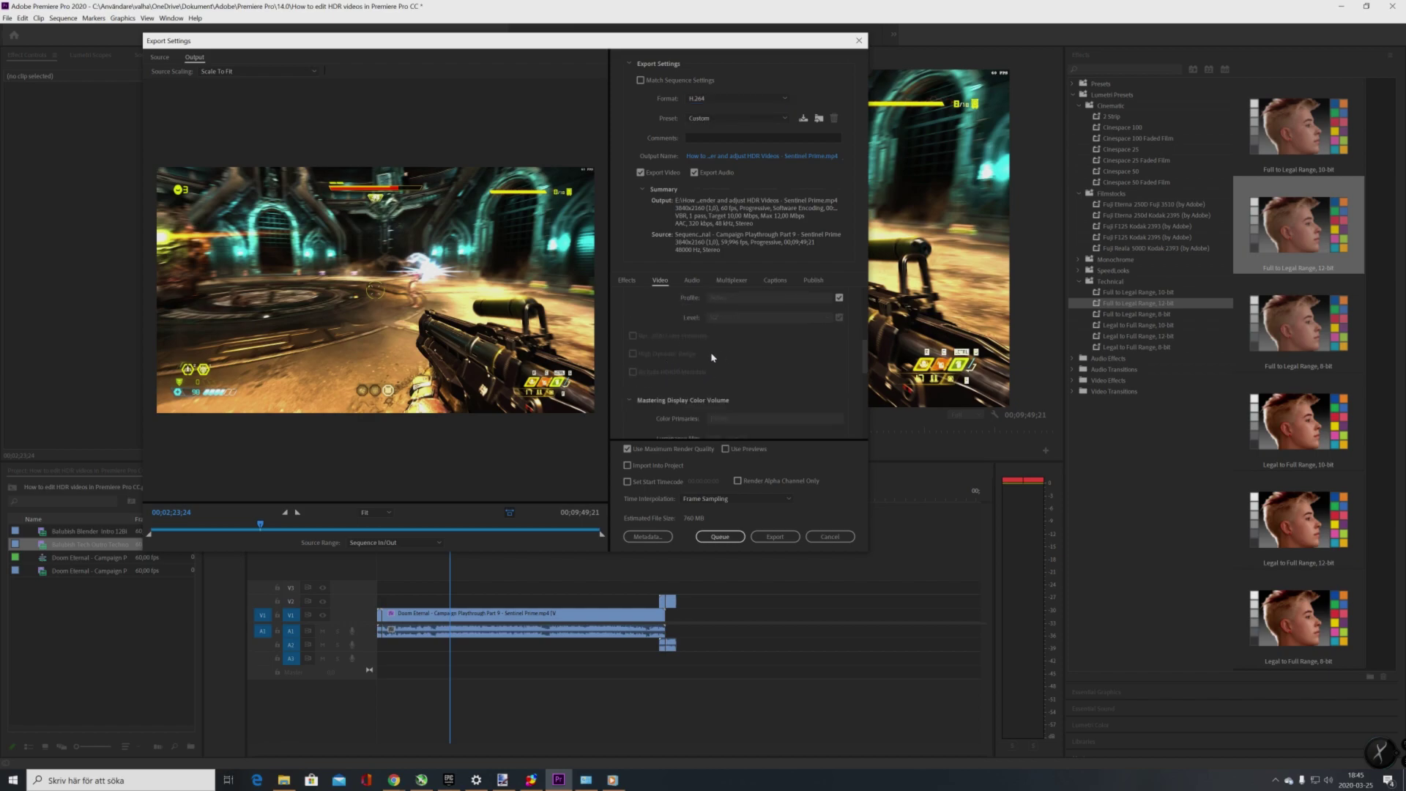
- Set the H.264 profile to High10 with automatic level, and enable Rec. 2020 Color Primaries
click(840, 298)
click(839, 318)
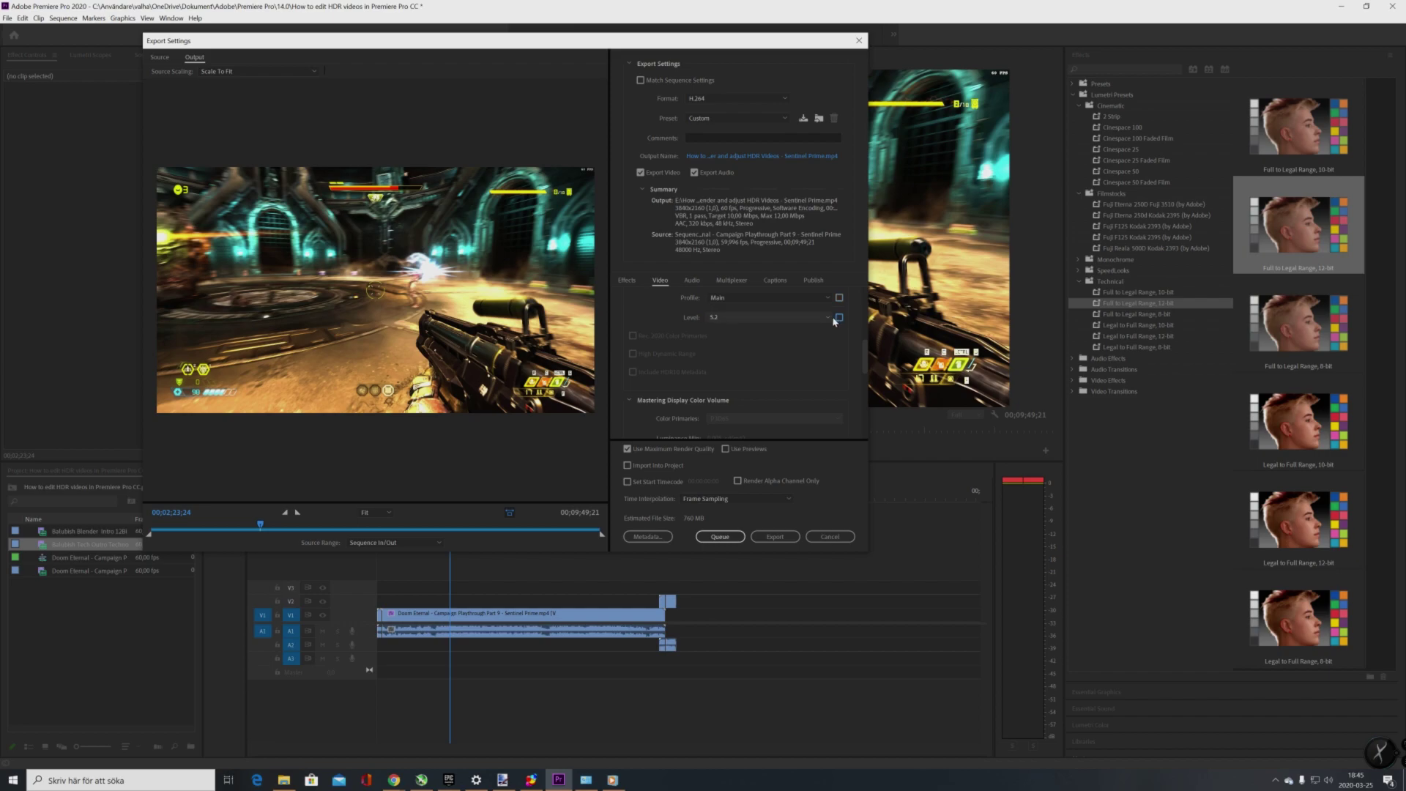
click(829, 318)
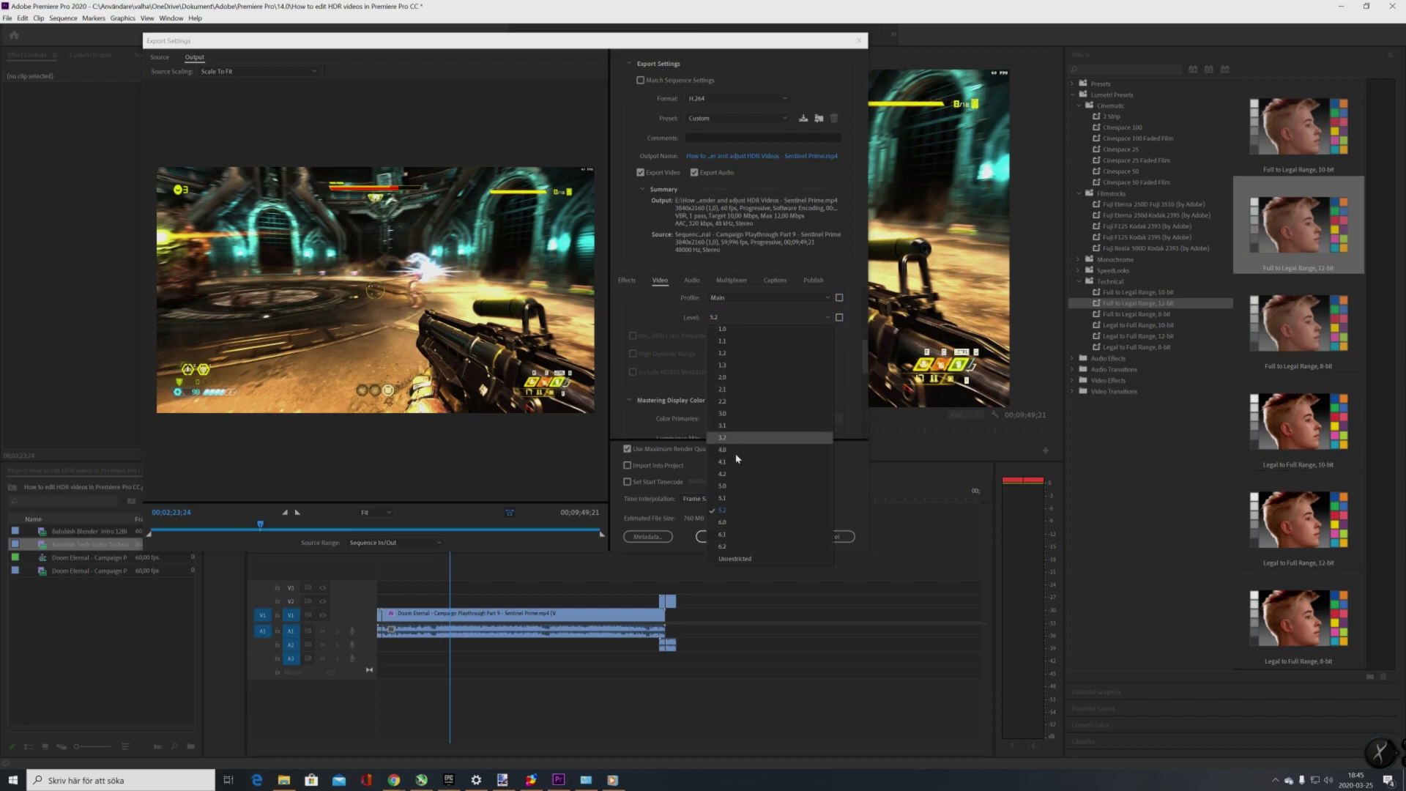
click(733, 535)
scroll(775, 324, up, 5)
scroll(722, 321, down, 5)
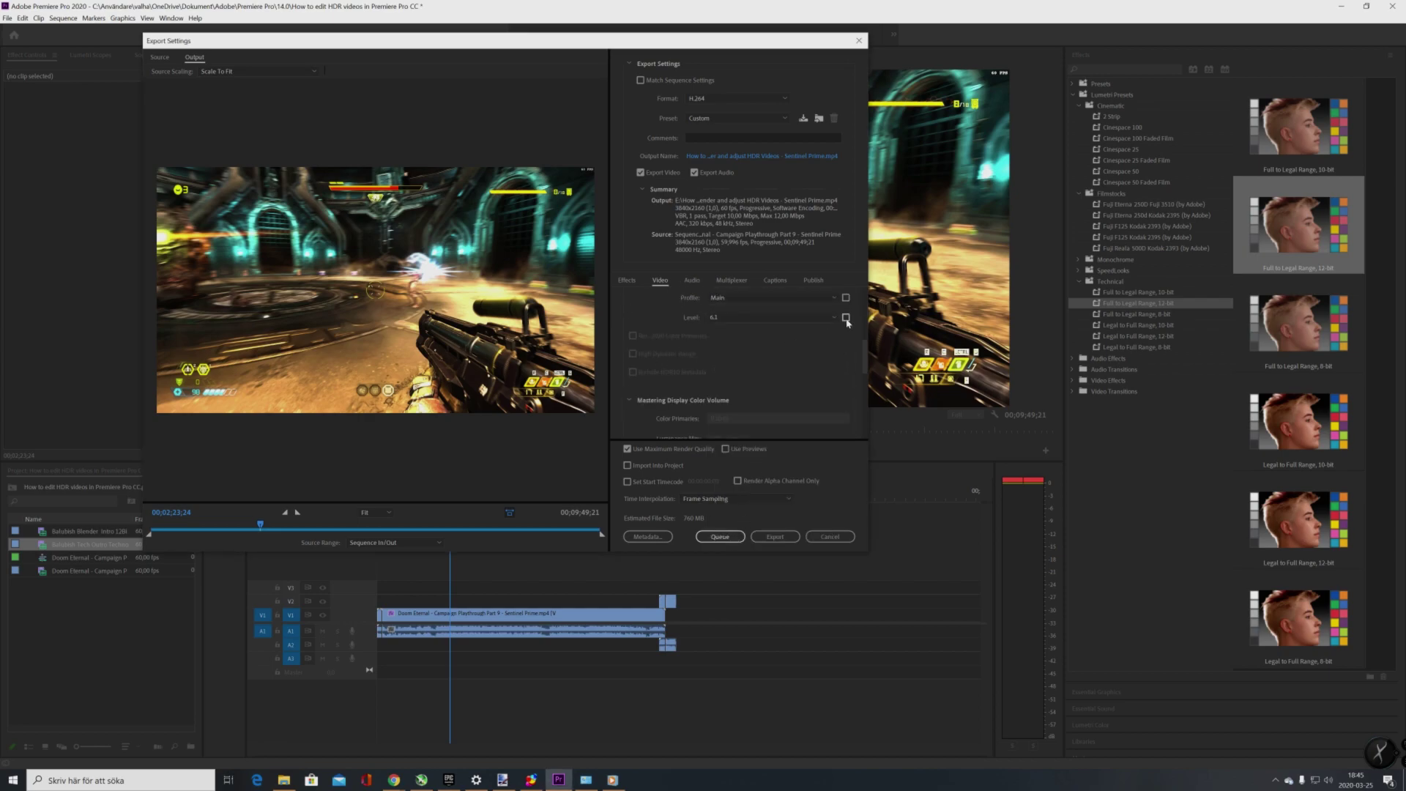
click(847, 319)
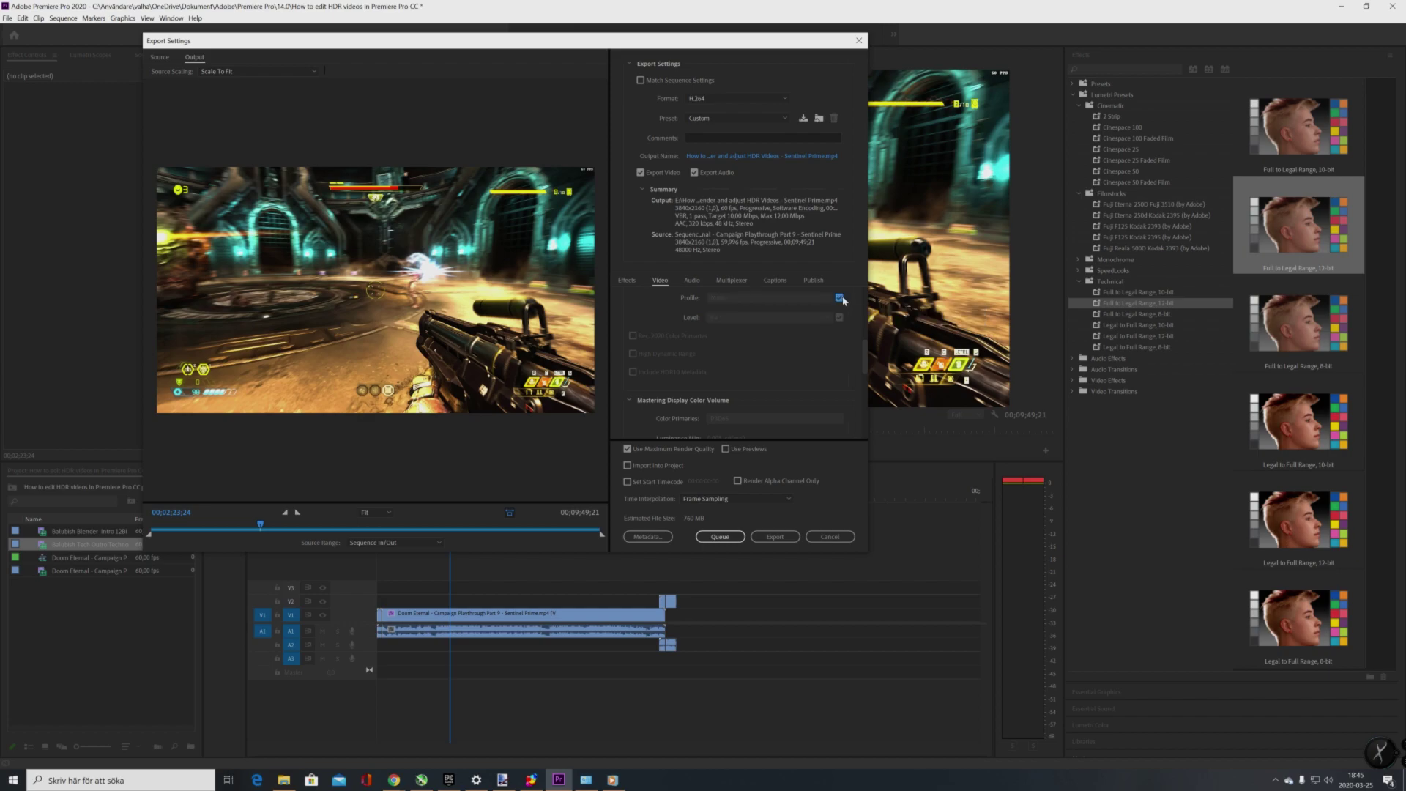
click(832, 298)
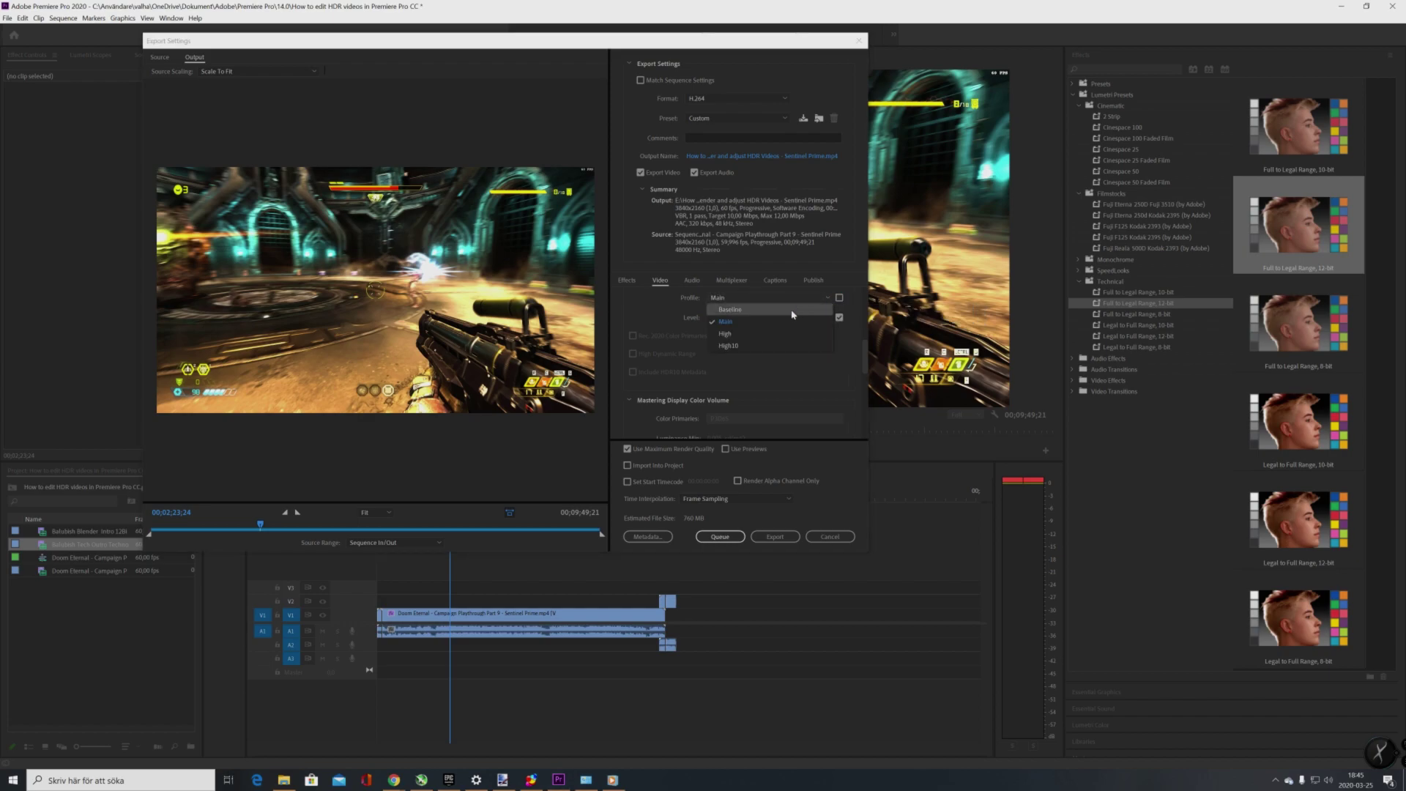
click(757, 347)
click(632, 335)
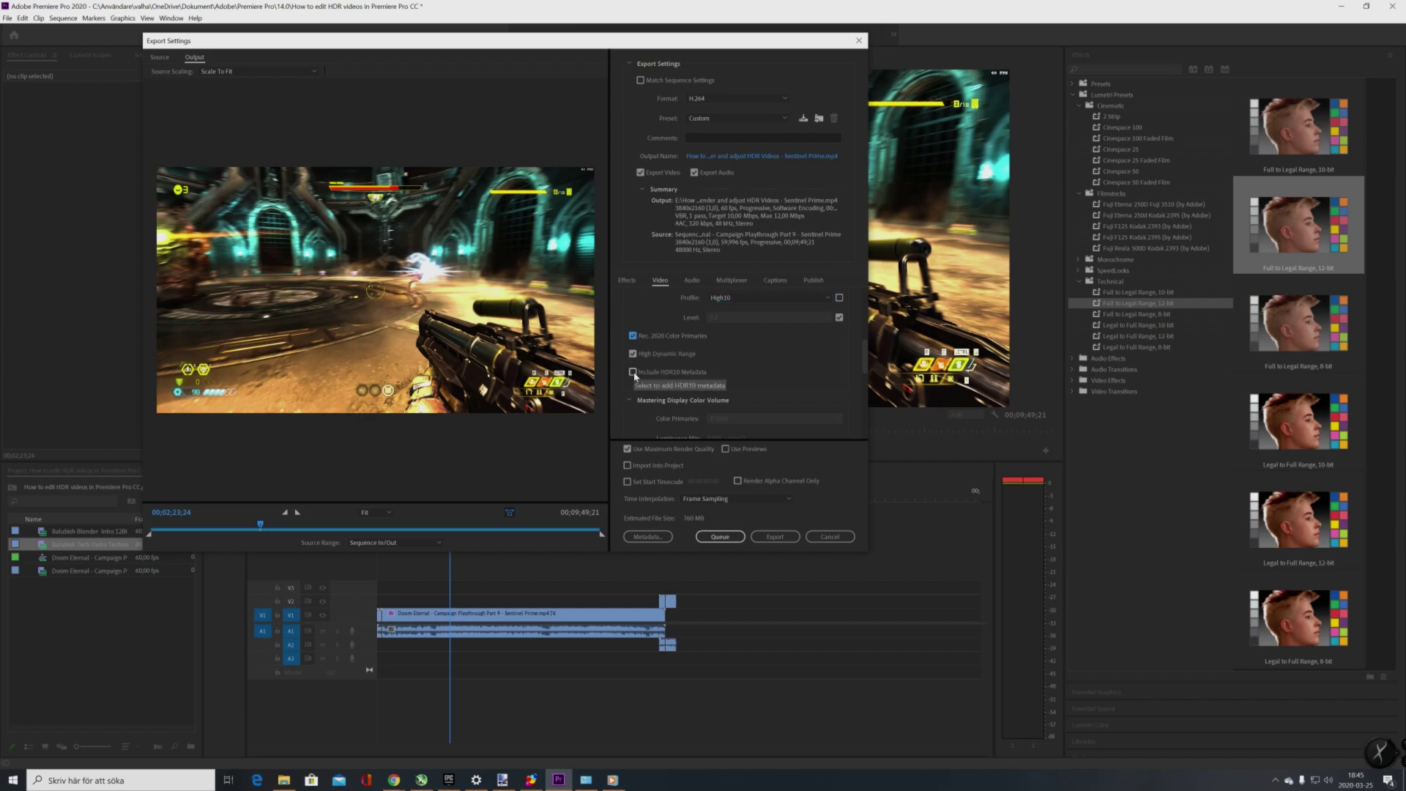
- Include HDR10 metadata with Rec2020 mastering color primaries
click(633, 373)
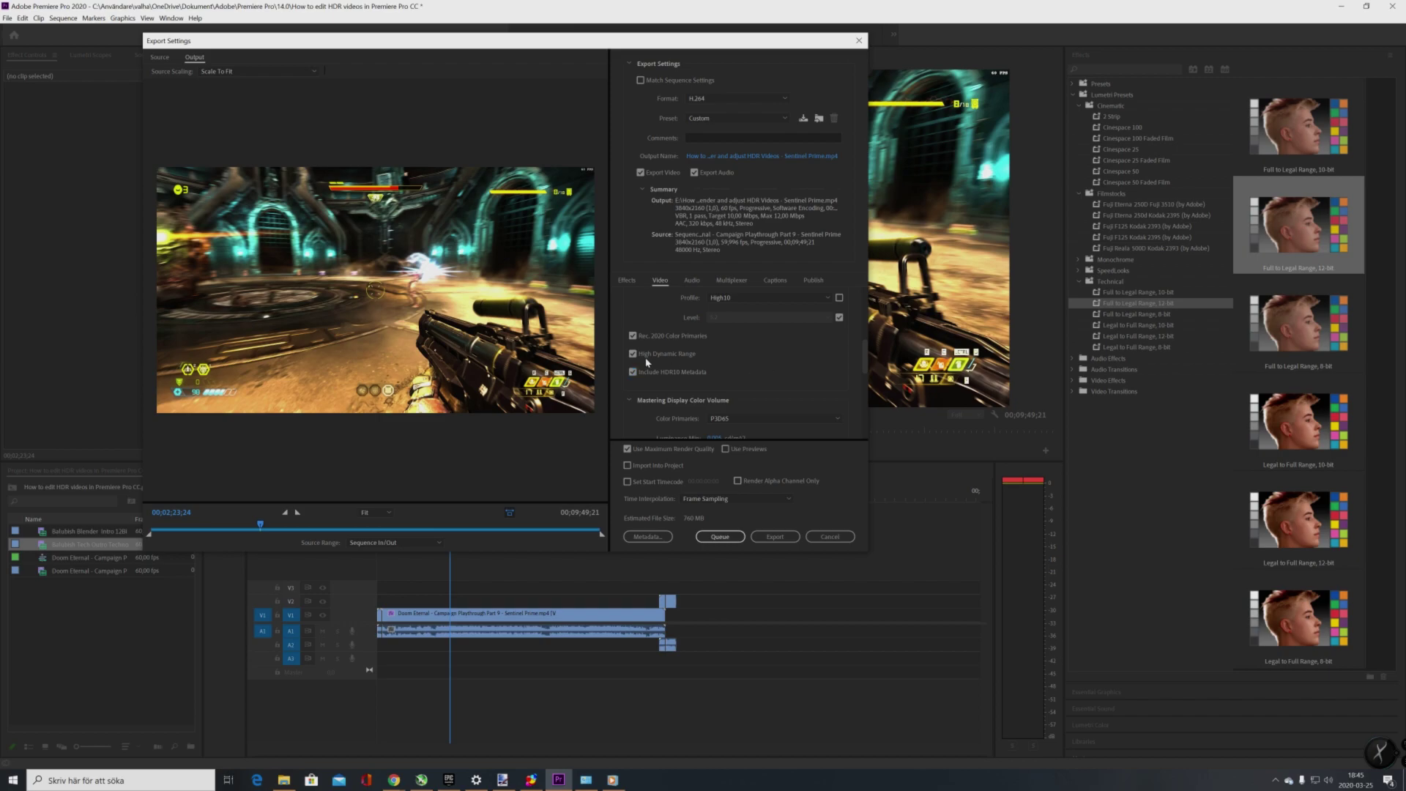
click(776, 417)
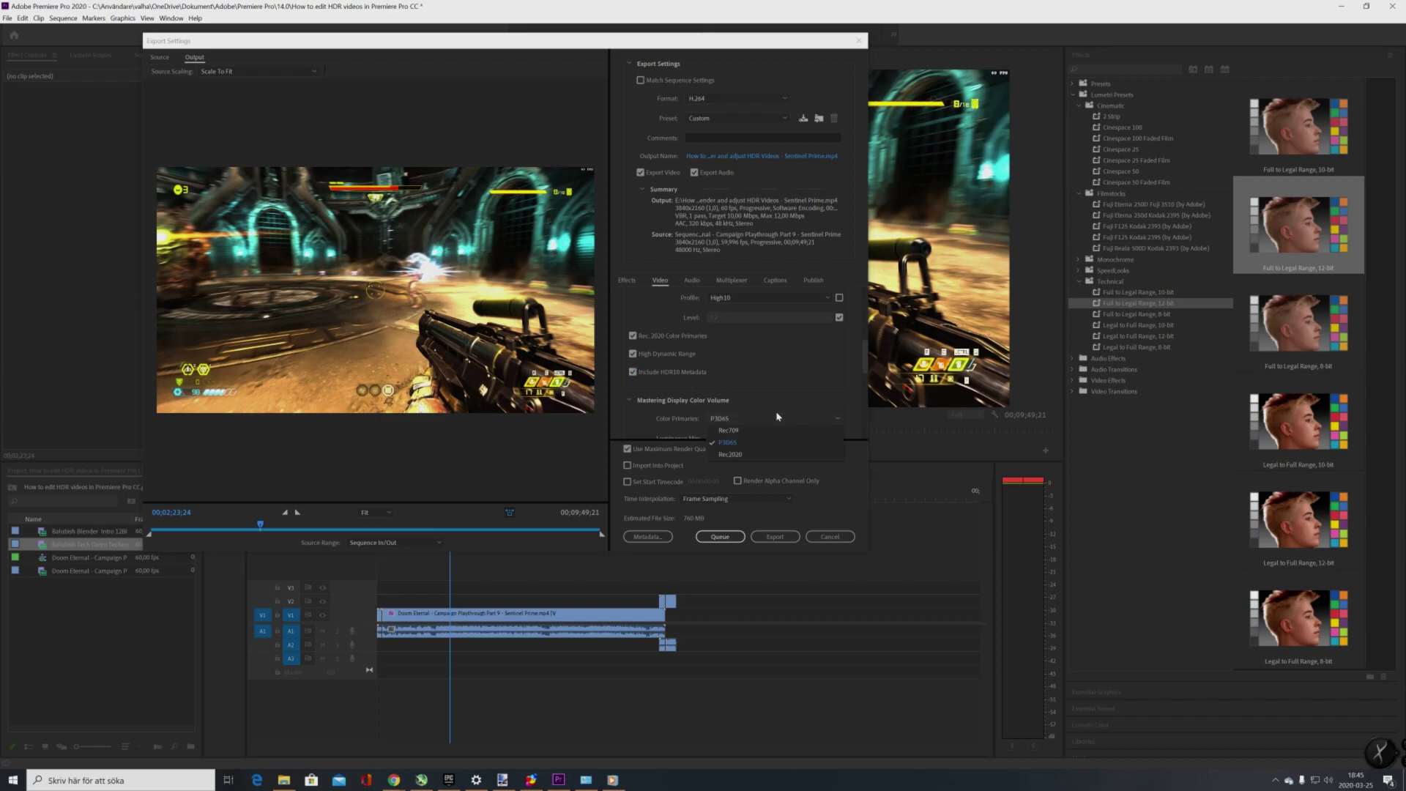
click(756, 456)
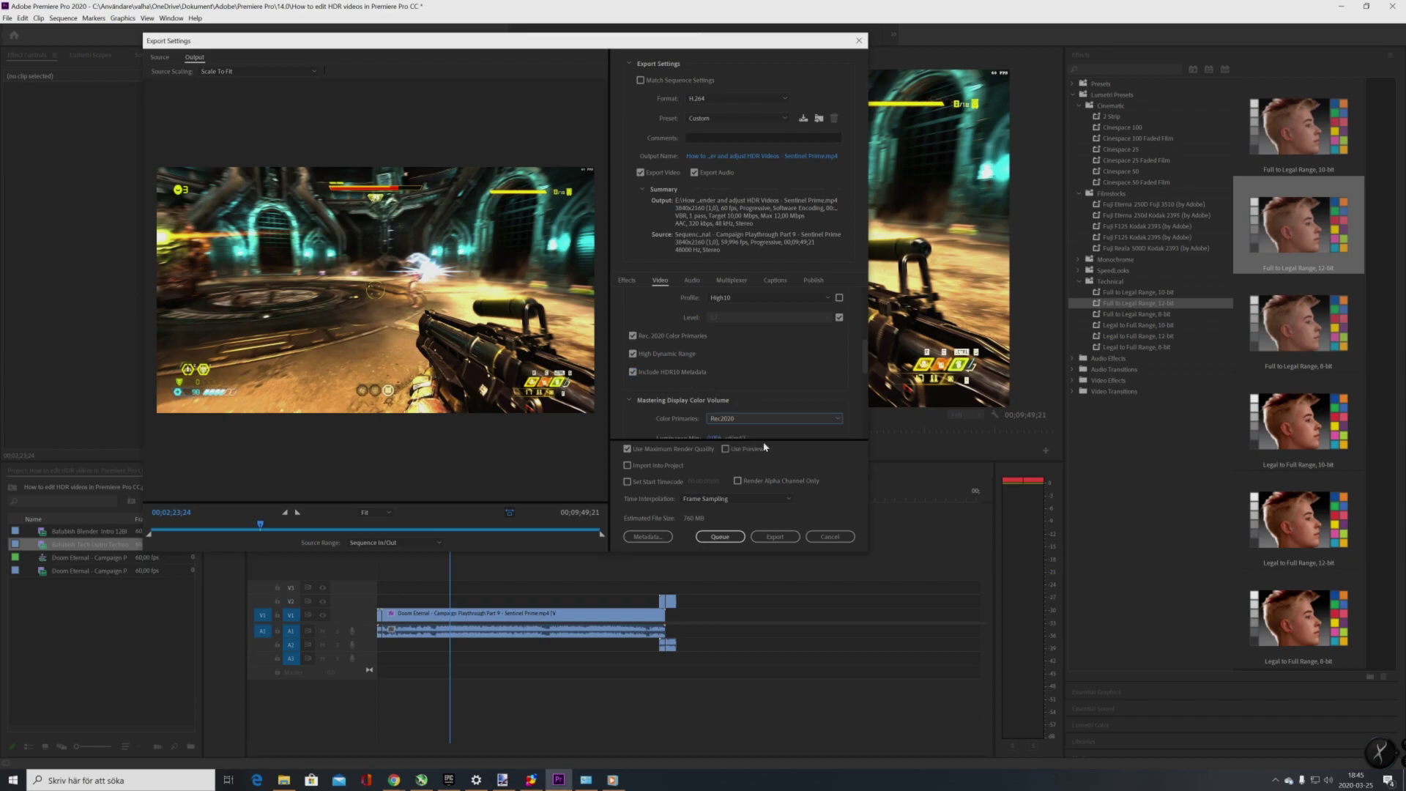
- Raise the minimum luminance value and review the HDR metadata settings
scroll(801, 374, down, 3)
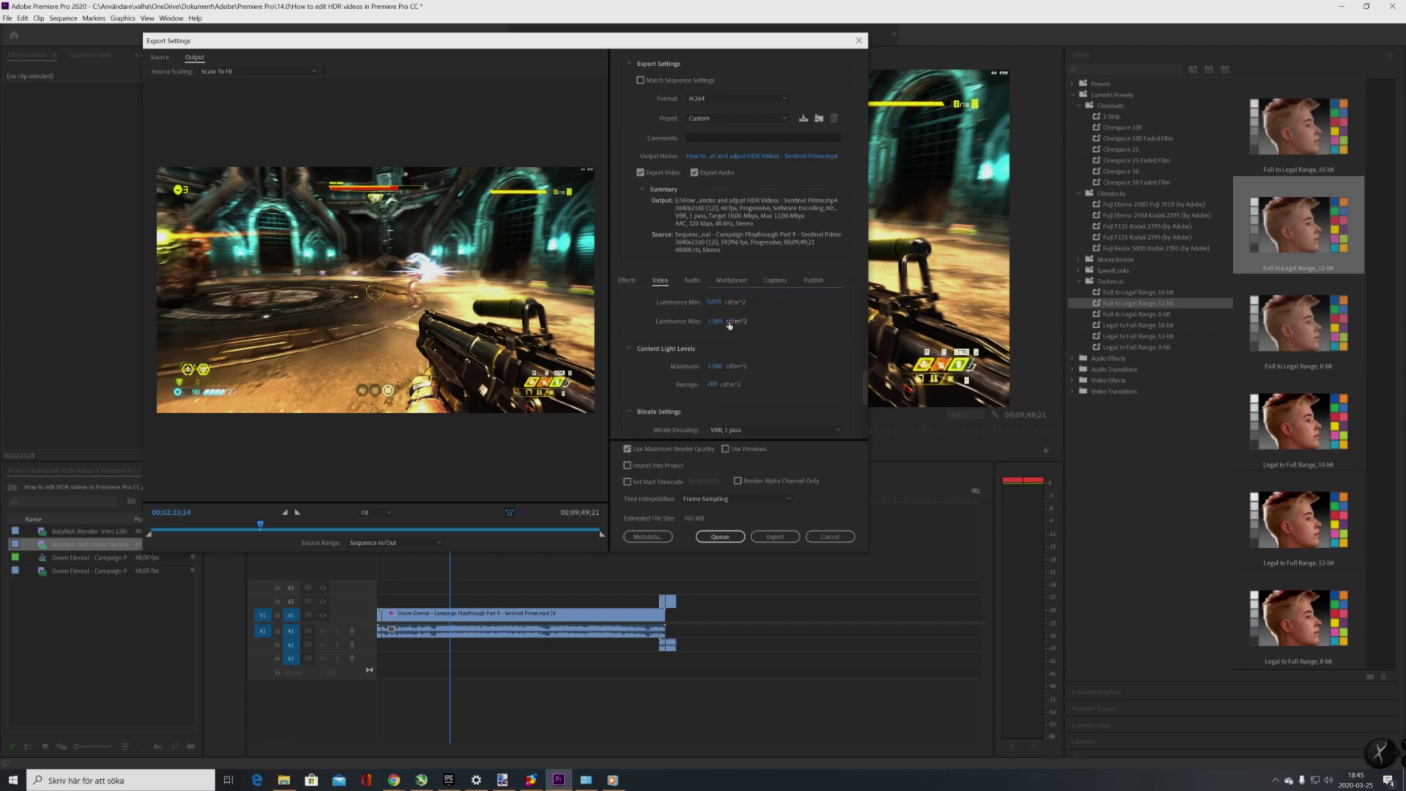
click(715, 304)
drag(715, 301, 909, 307)
scroll(756, 358, down, 3)
scroll(754, 356, up, 1)
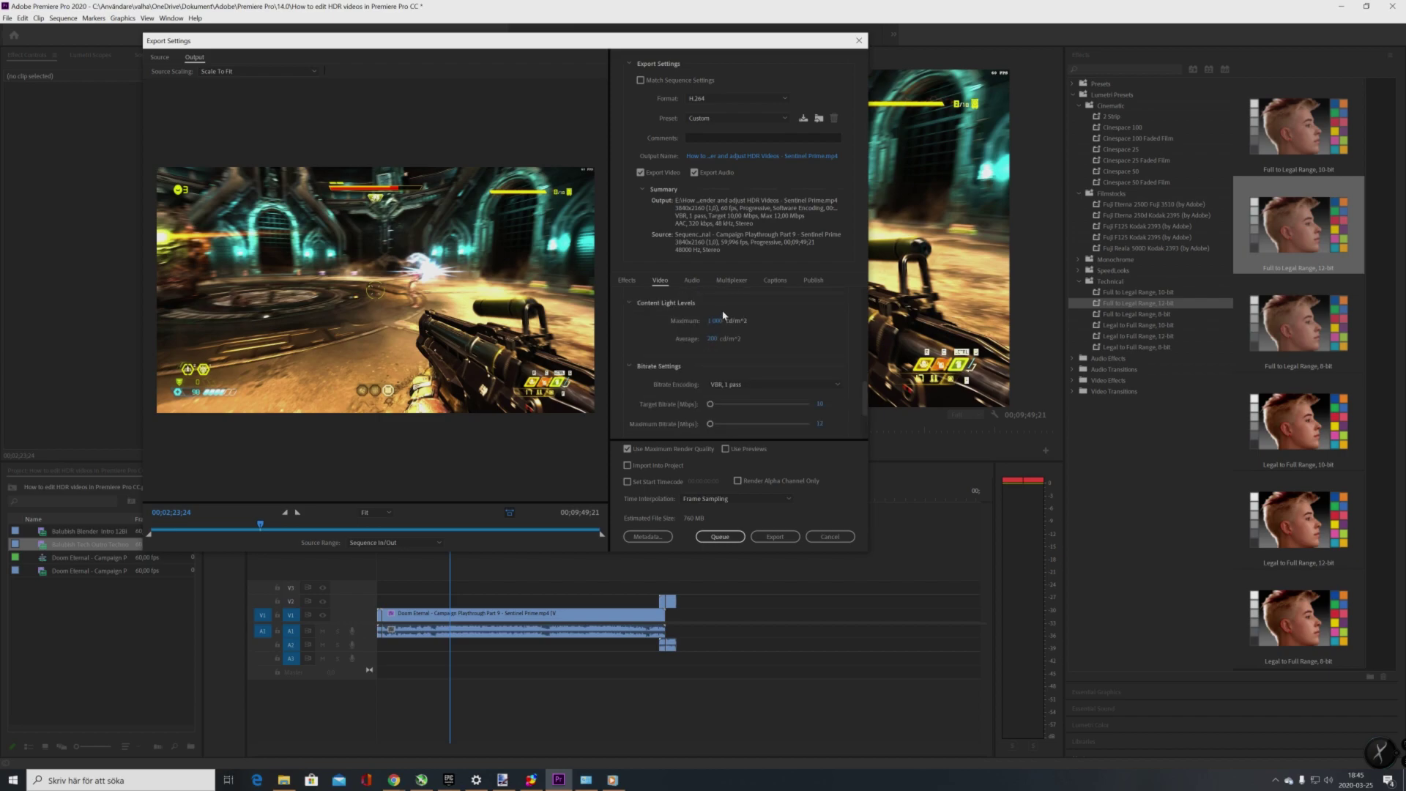
scroll(733, 331, up, 2)
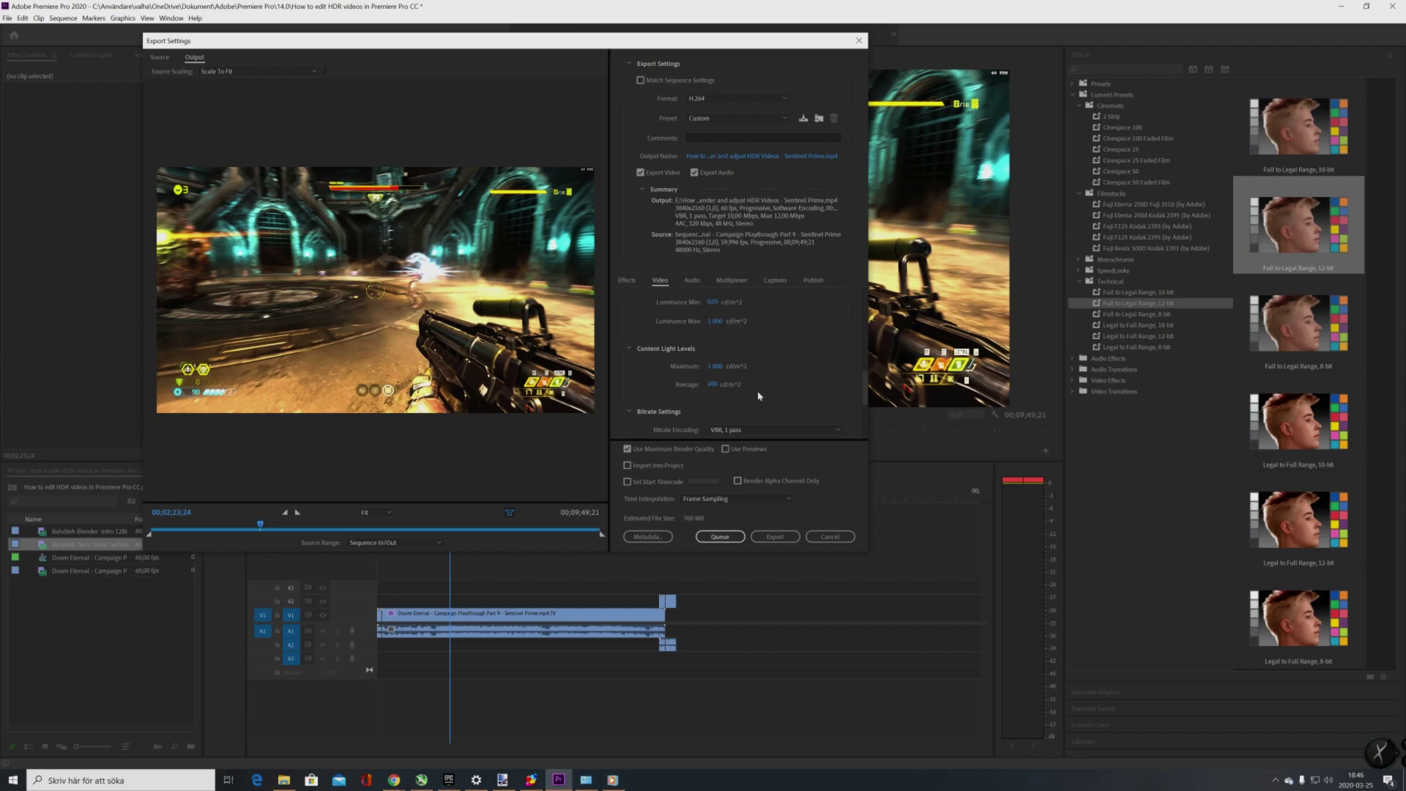
scroll(769, 374, down, 3)
- Switch H.264 bitrate encoding to CBR with a 70 Mbps target bitrate
click(769, 339)
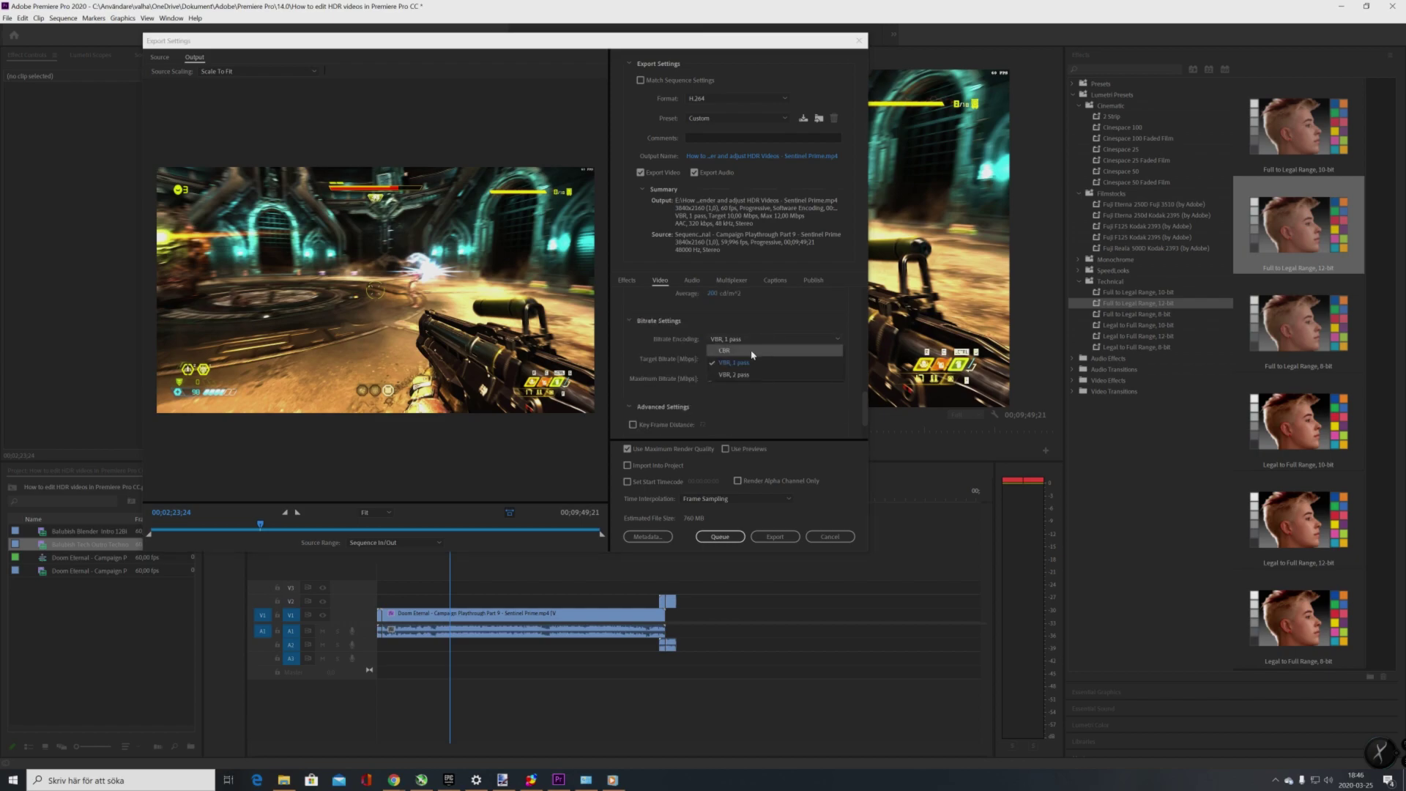
click(753, 351)
click(818, 359)
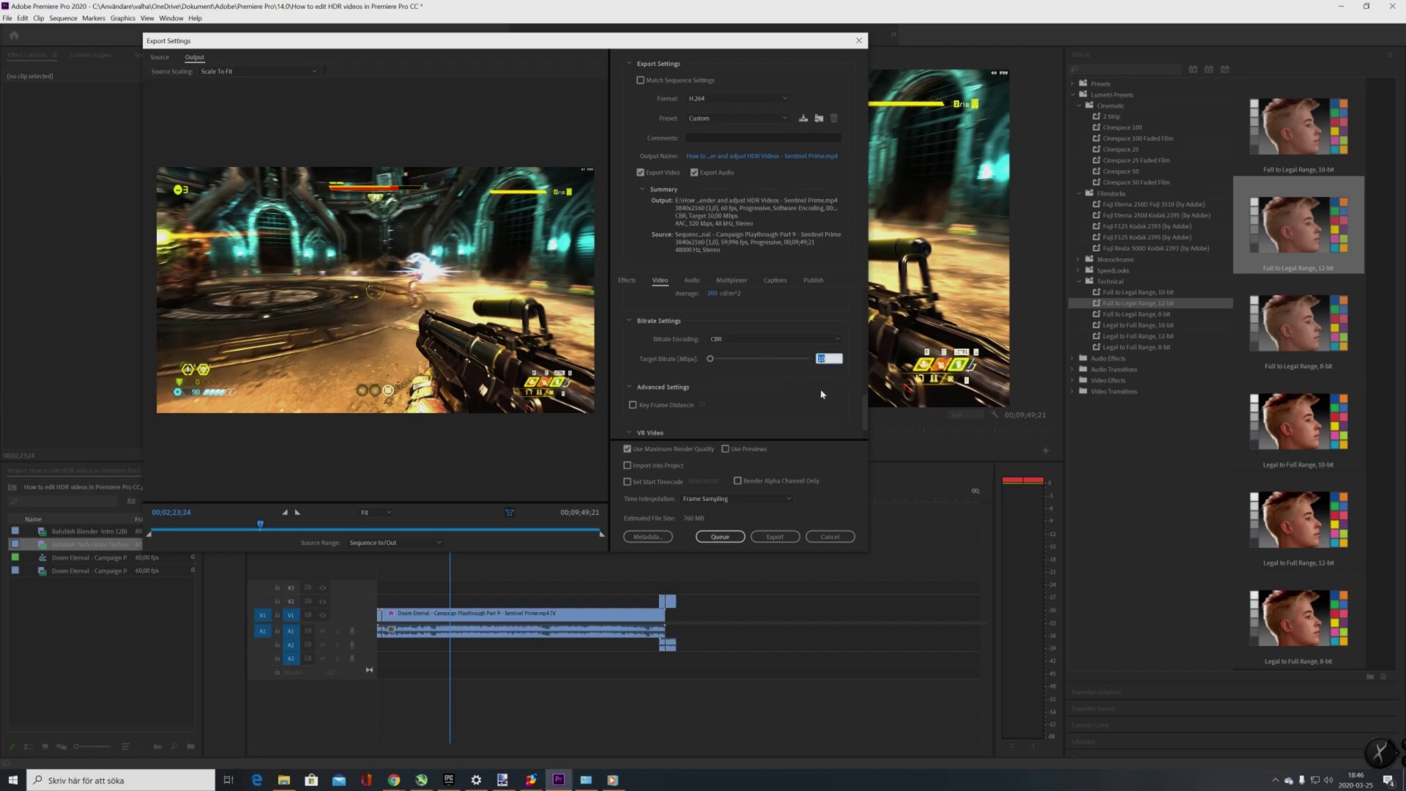
text(70)
key(Return)
scroll(813, 395, down, 1)
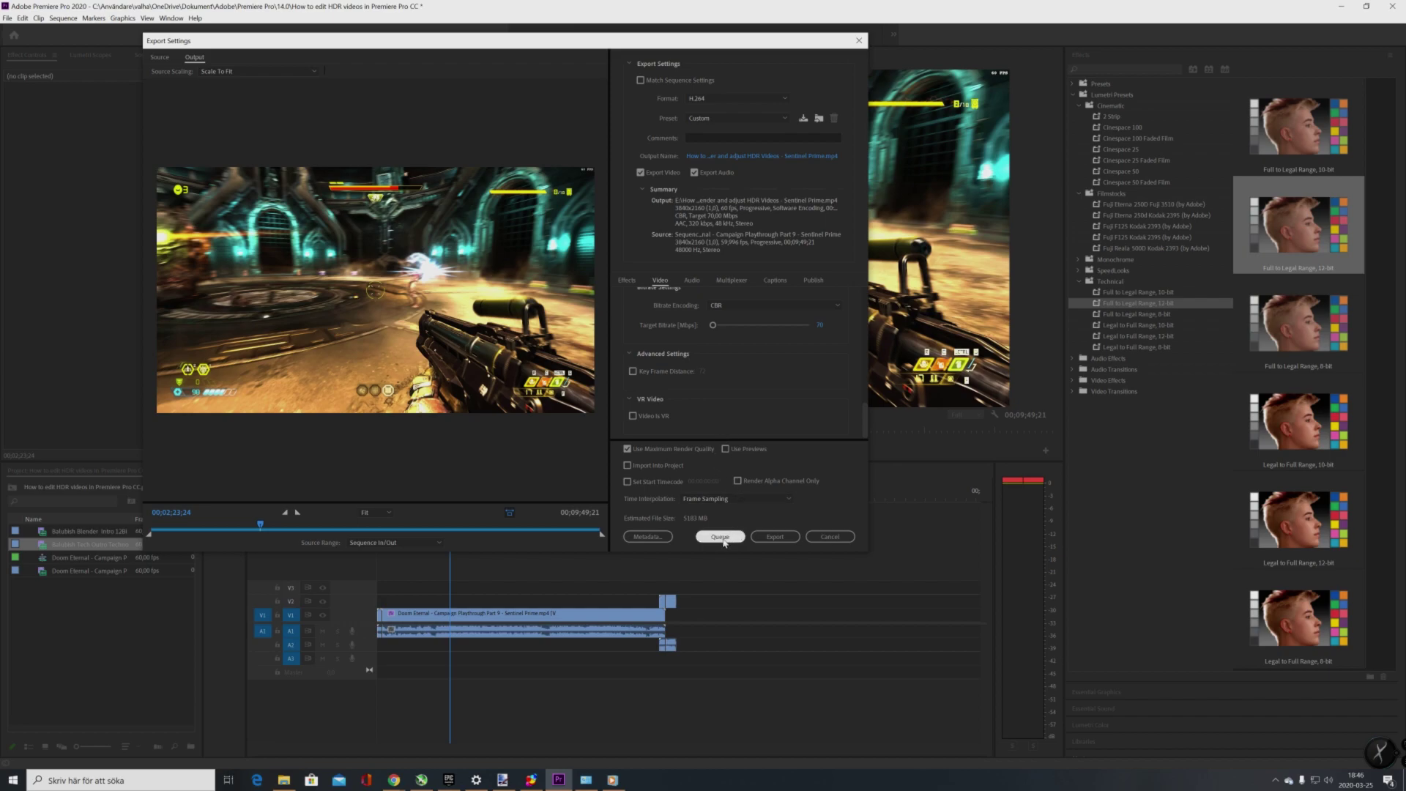
- Queue the H.264 sequence export in Adobe Media Encoder
click(721, 537)
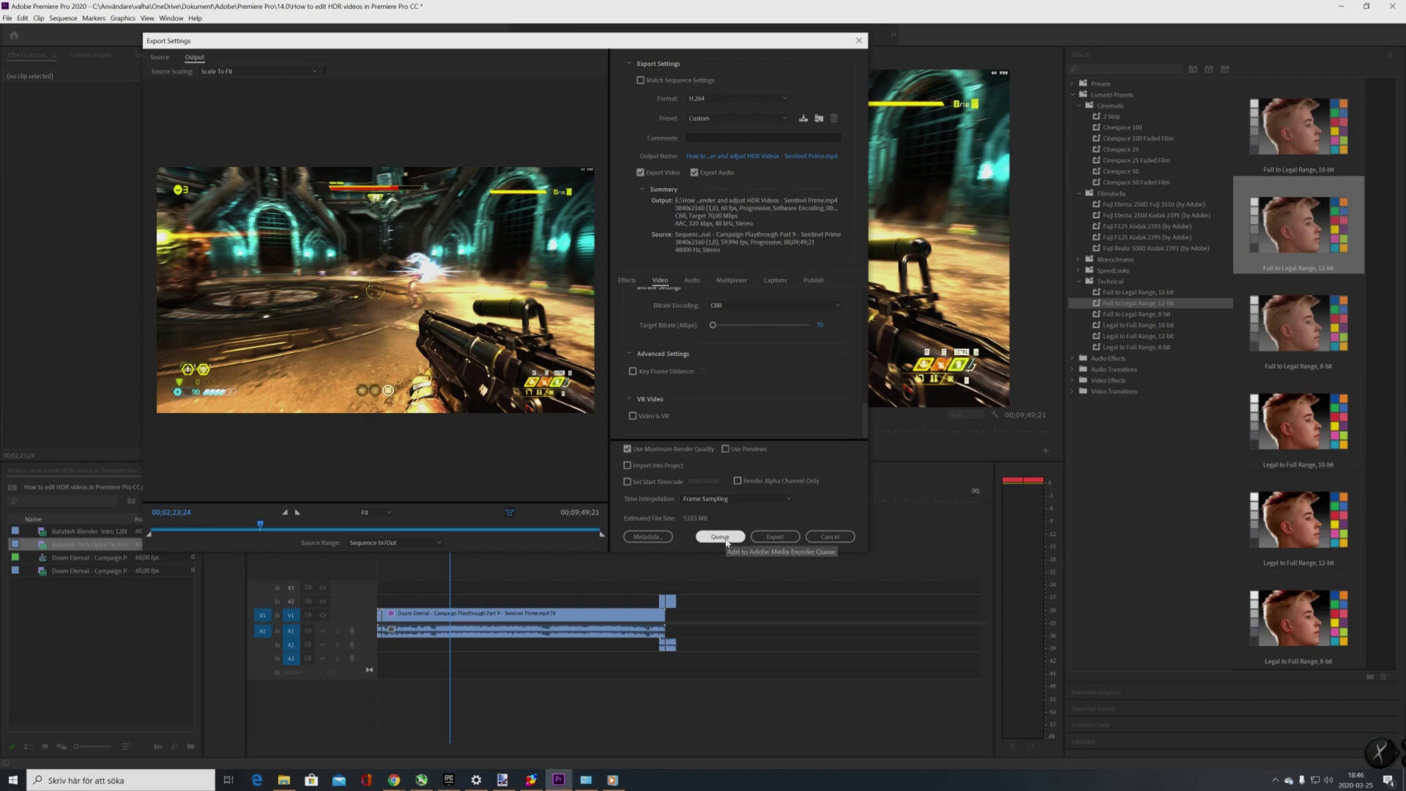
click(721, 537)
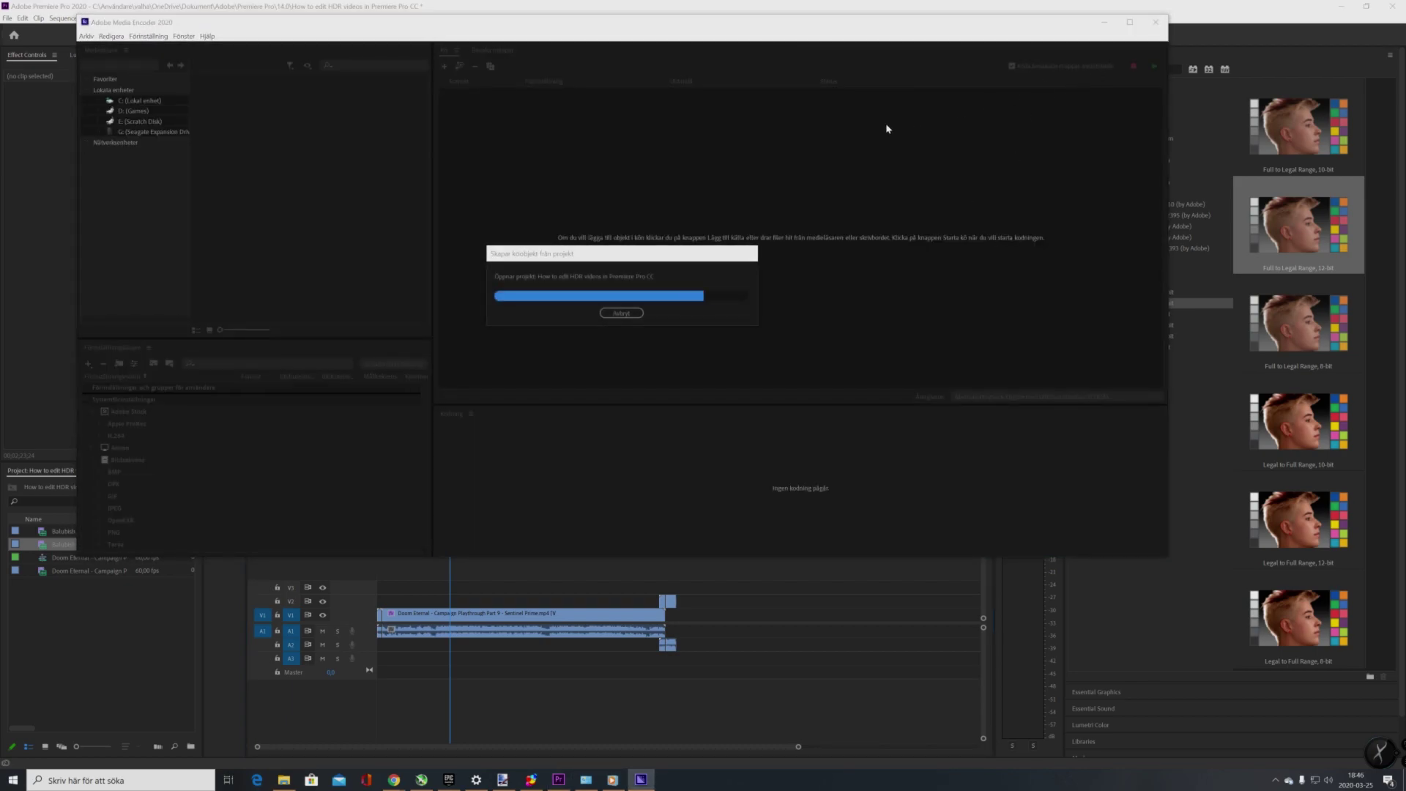
- Dismiss the loading dialog, close Premiere saving the project, and start the encoding queue
click(862, 107)
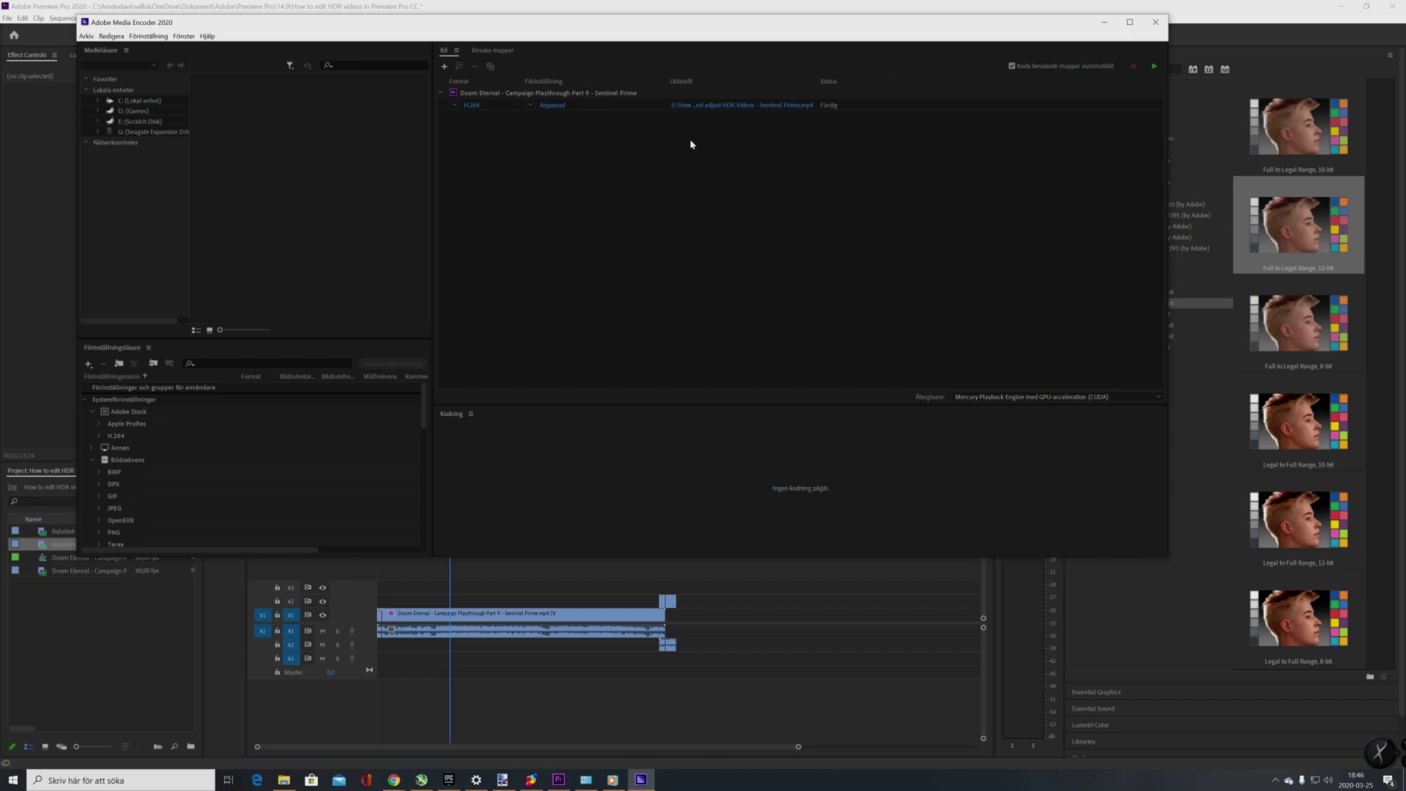
click(1393, 7)
click(694, 404)
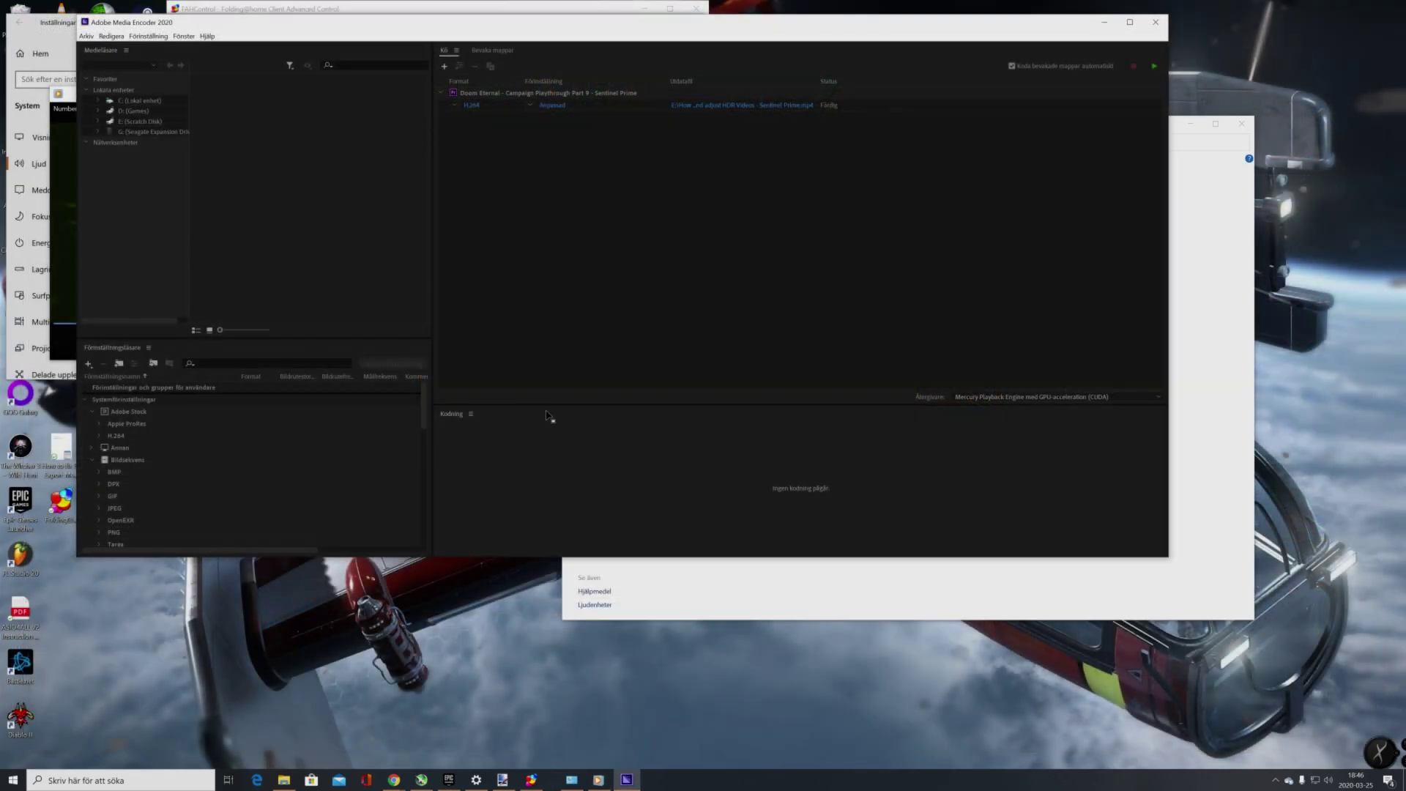
click(1155, 67)
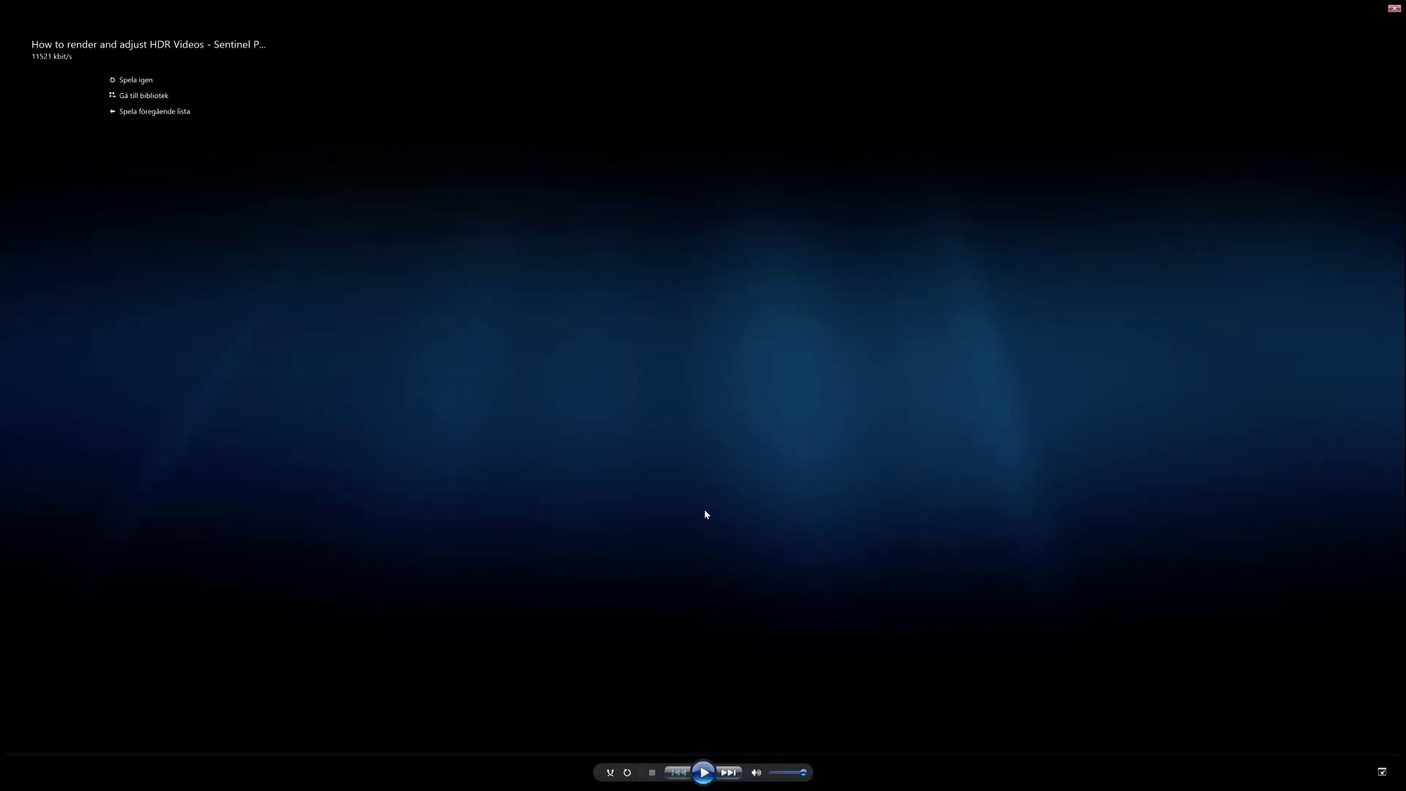
- Exit full screen, close Windows Media Player, and bring both VLC windows forward
double_click(705, 508)
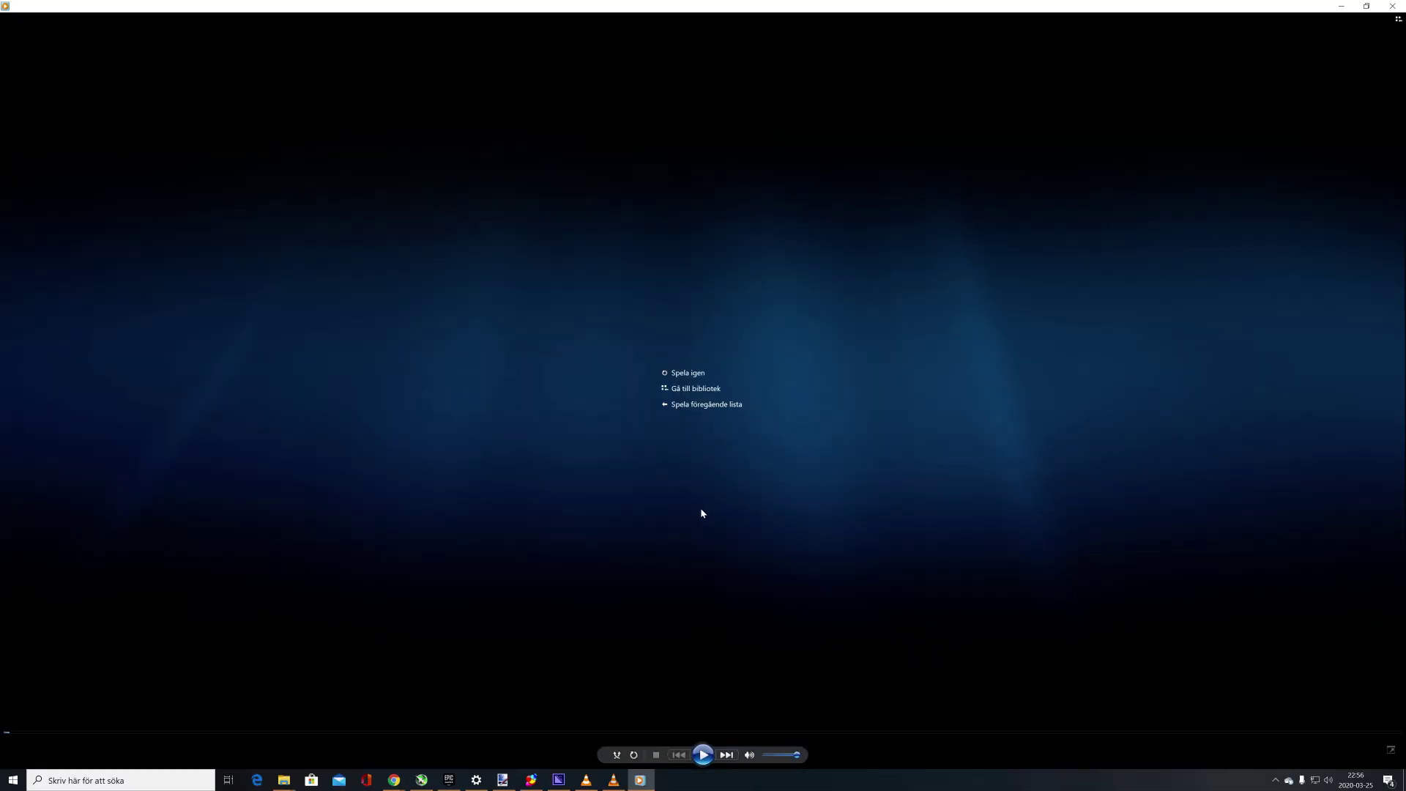
click(1396, 7)
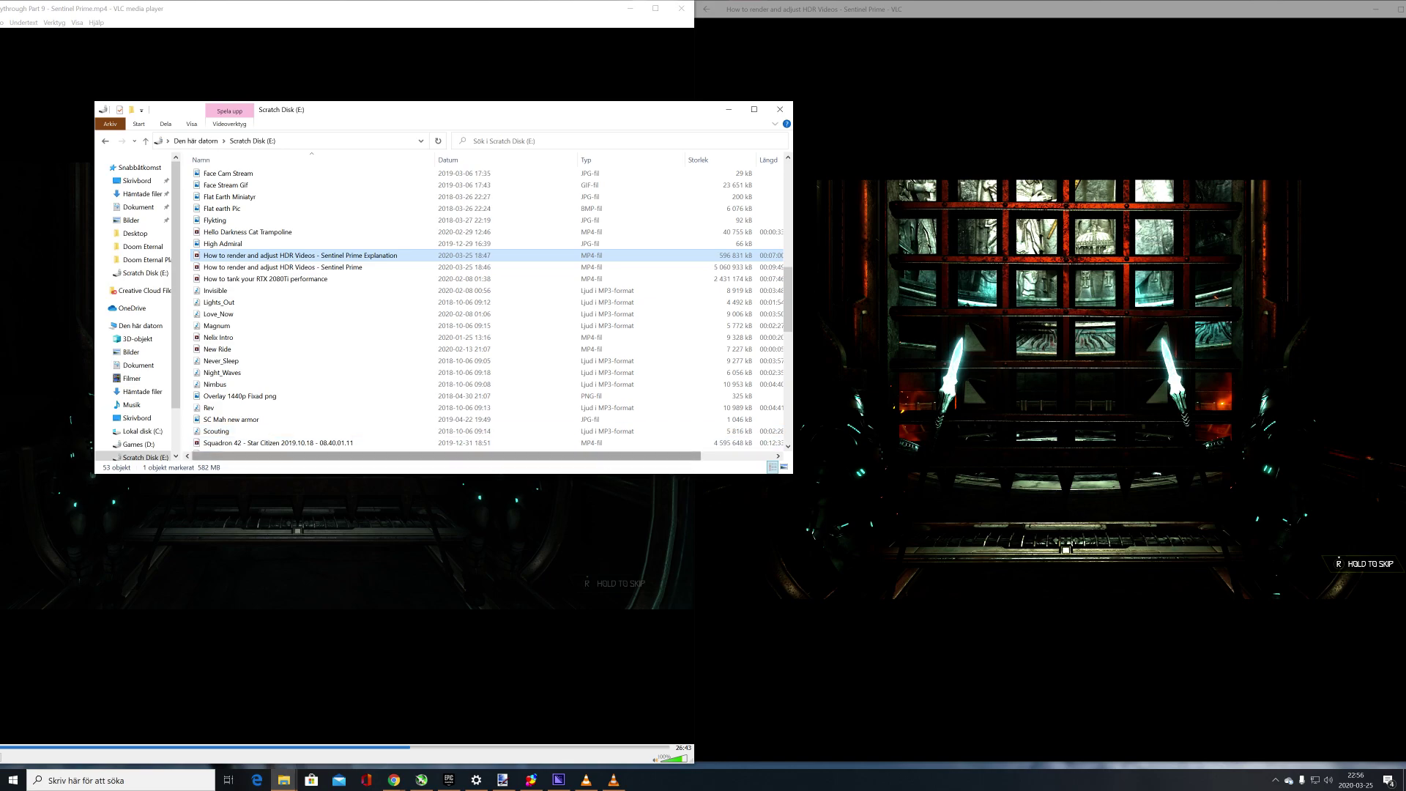
click(936, 8)
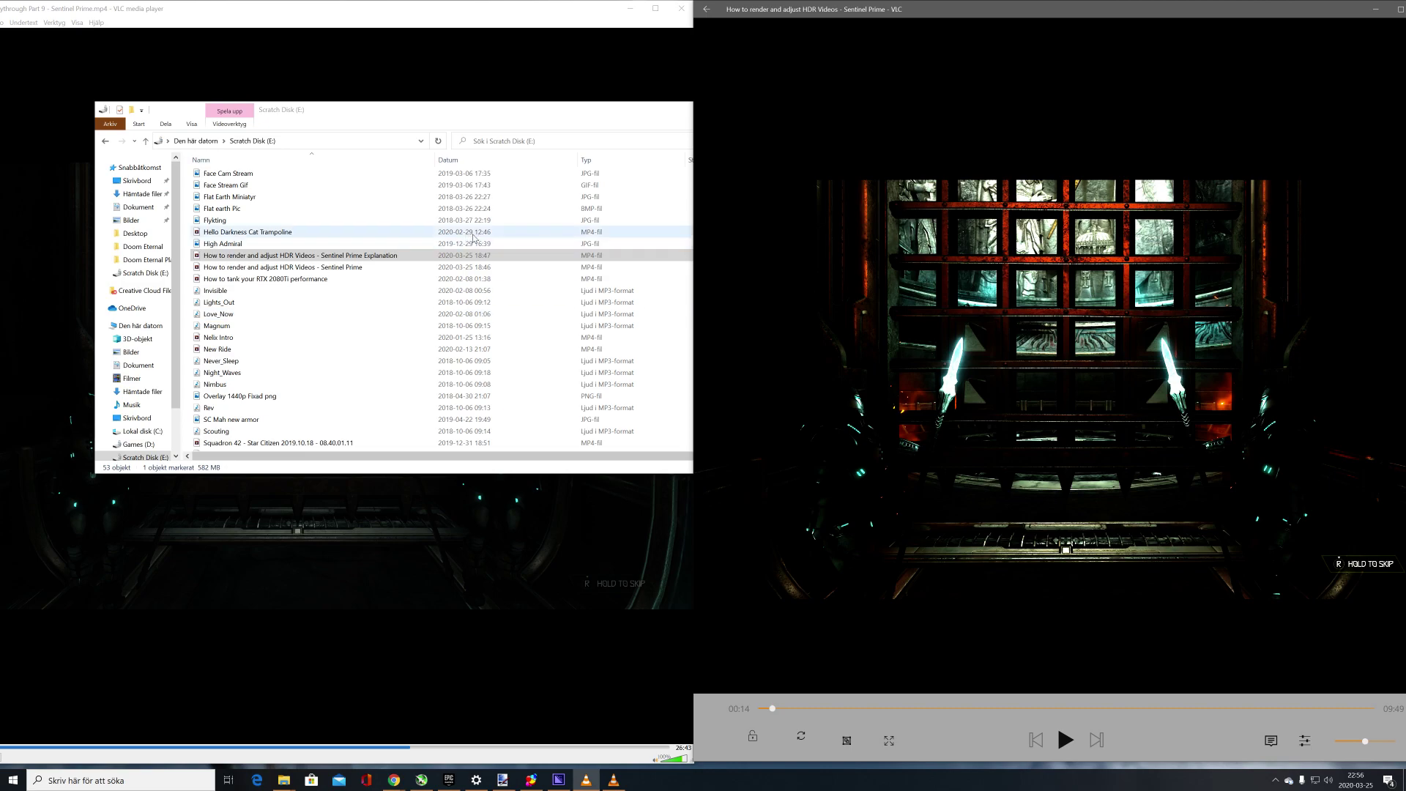
click(471, 18)
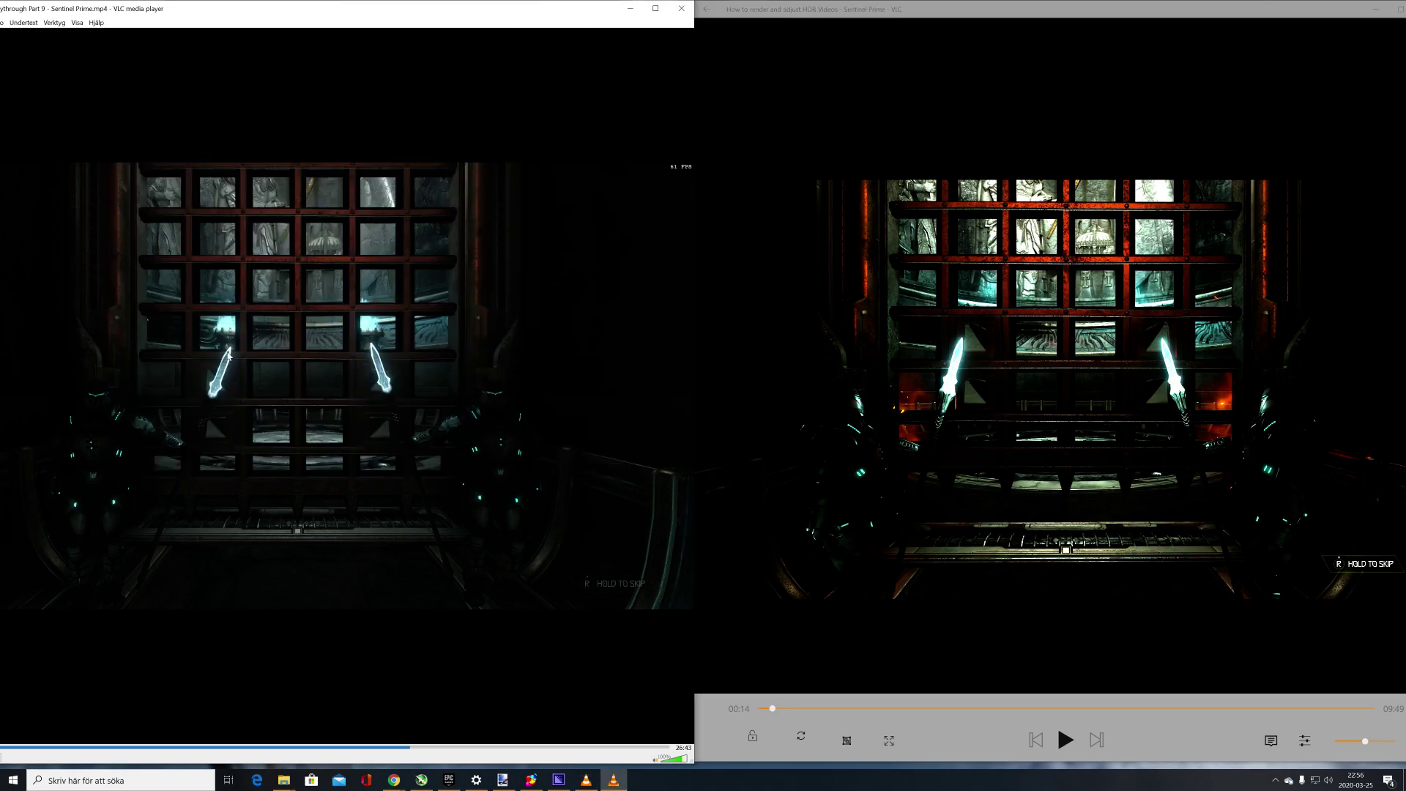
- Mute the original video in the left VLC, then toggle it fullscreen and back twice
click(656, 761)
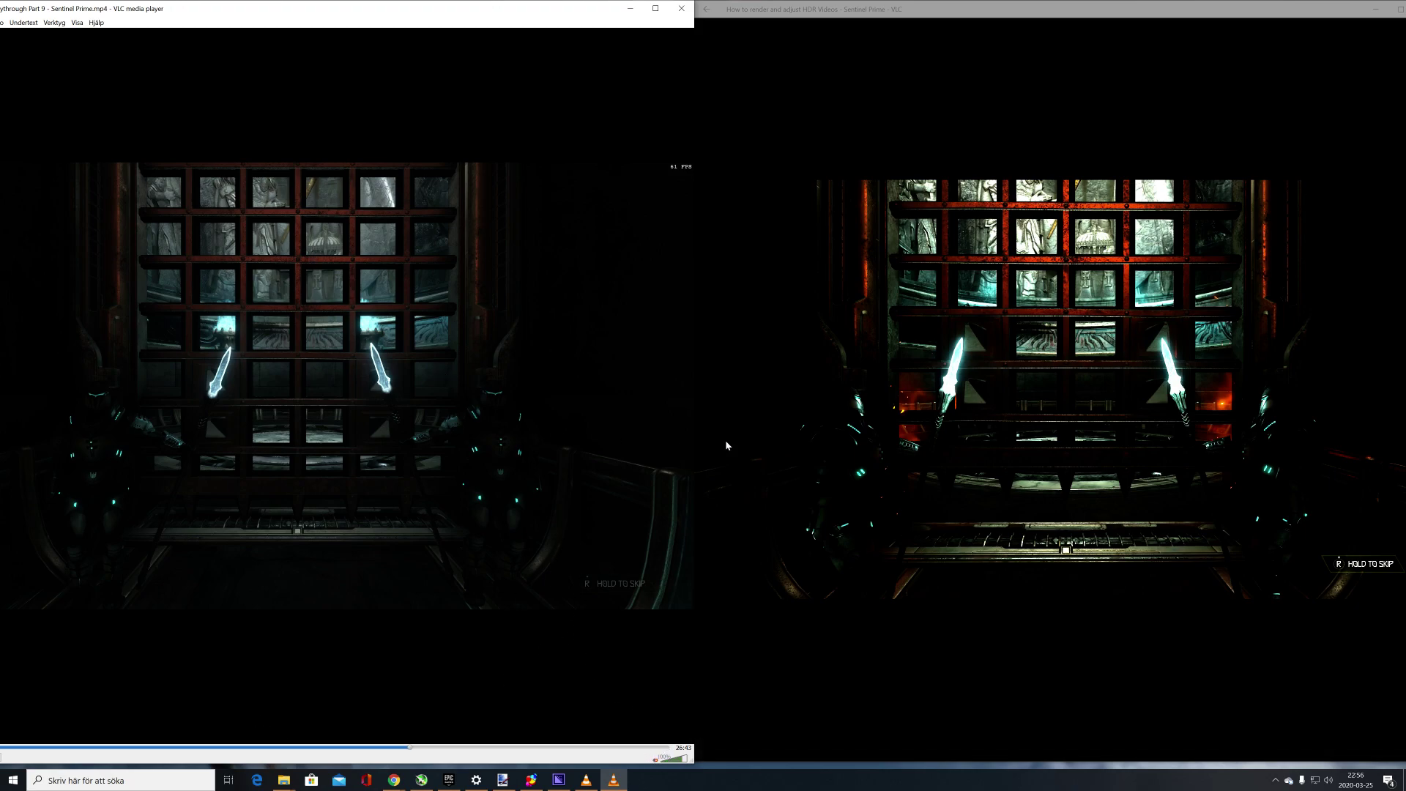
click(1027, 423)
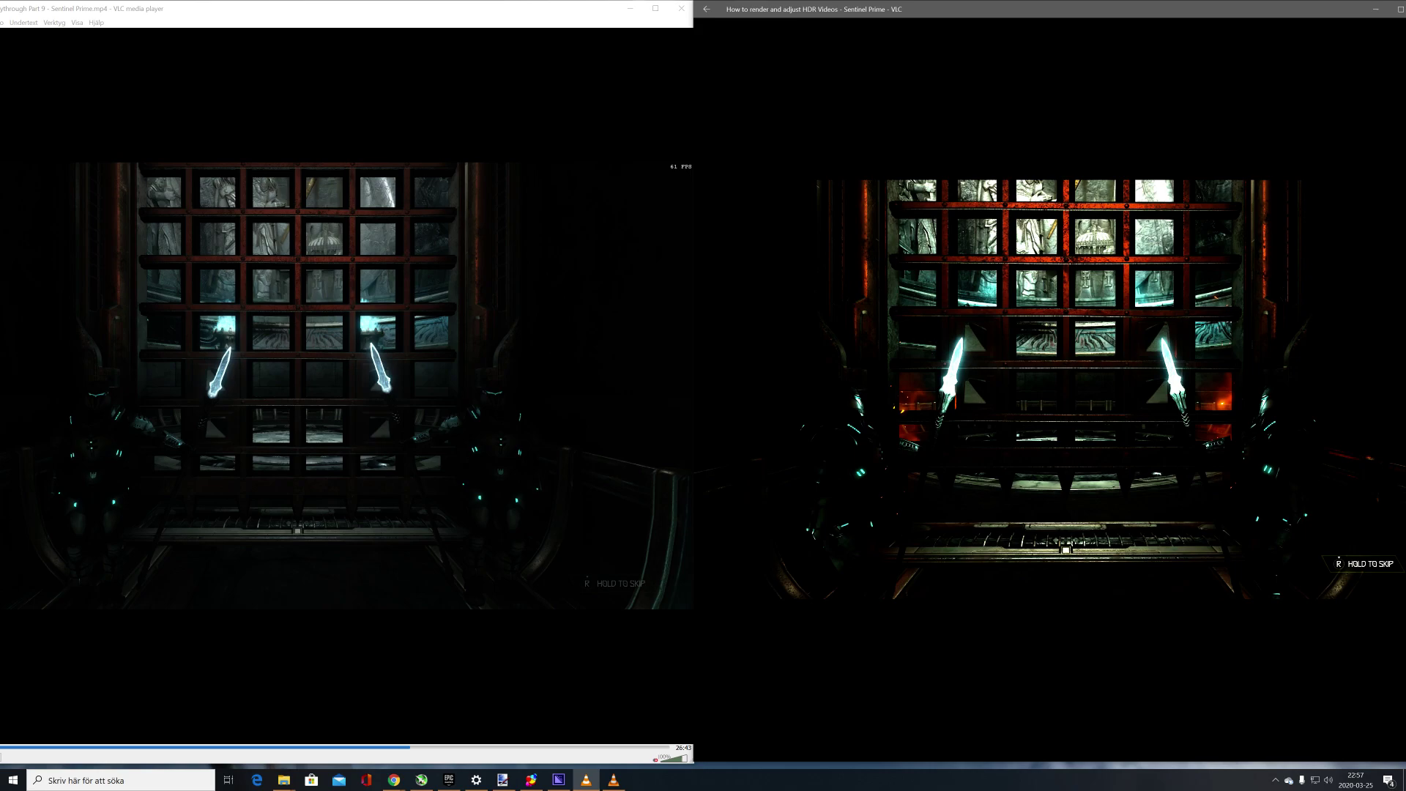
mouse_move(776, 564)
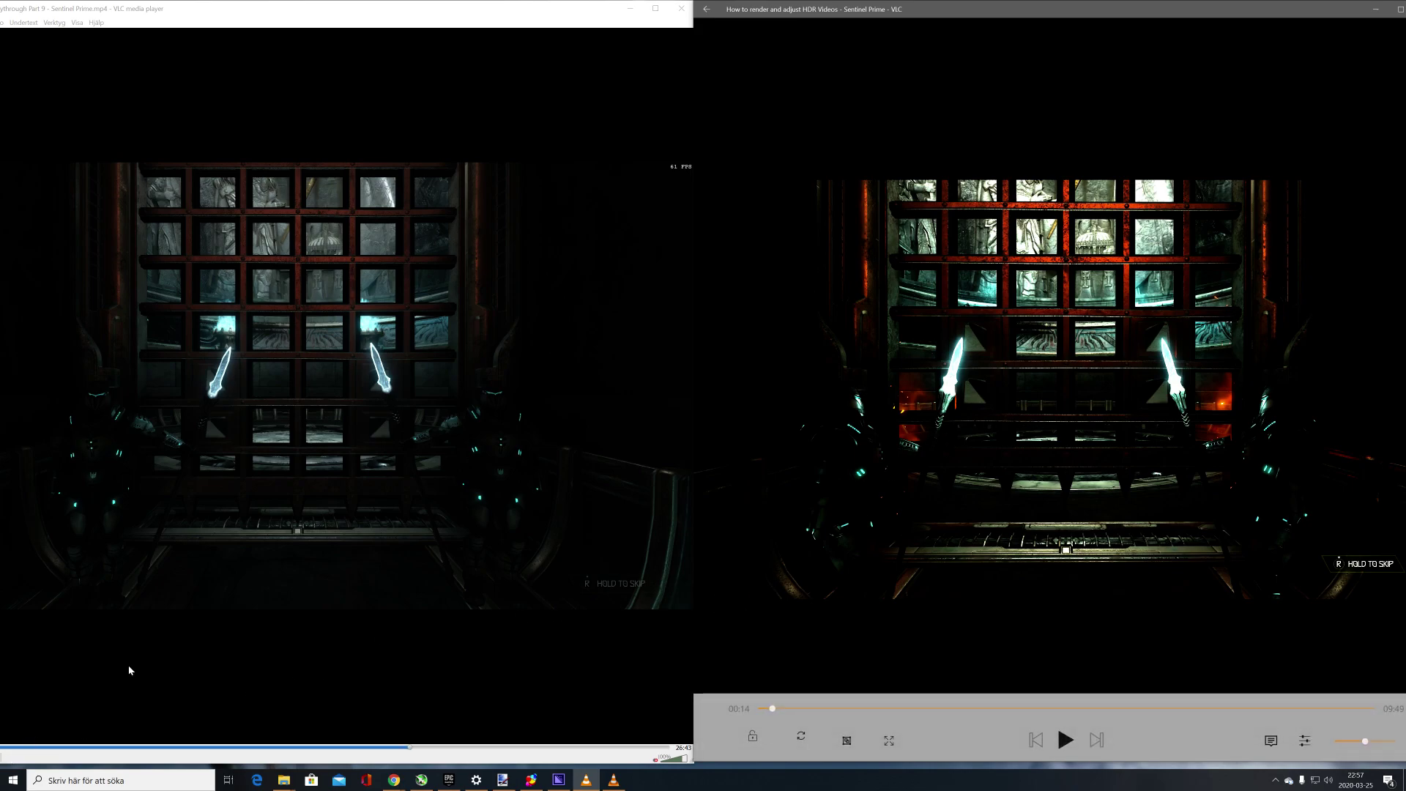
double_click(151, 666)
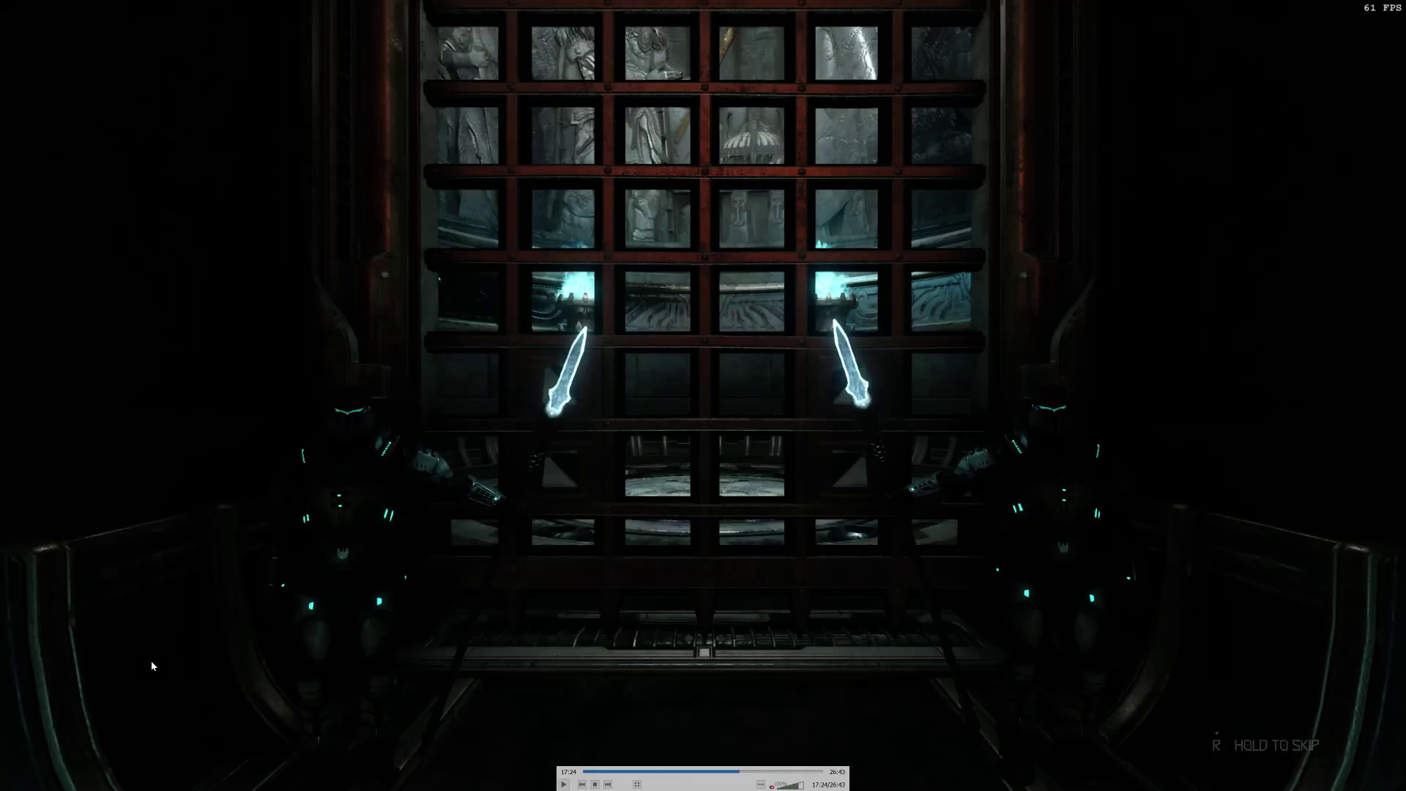
double_click(297, 644)
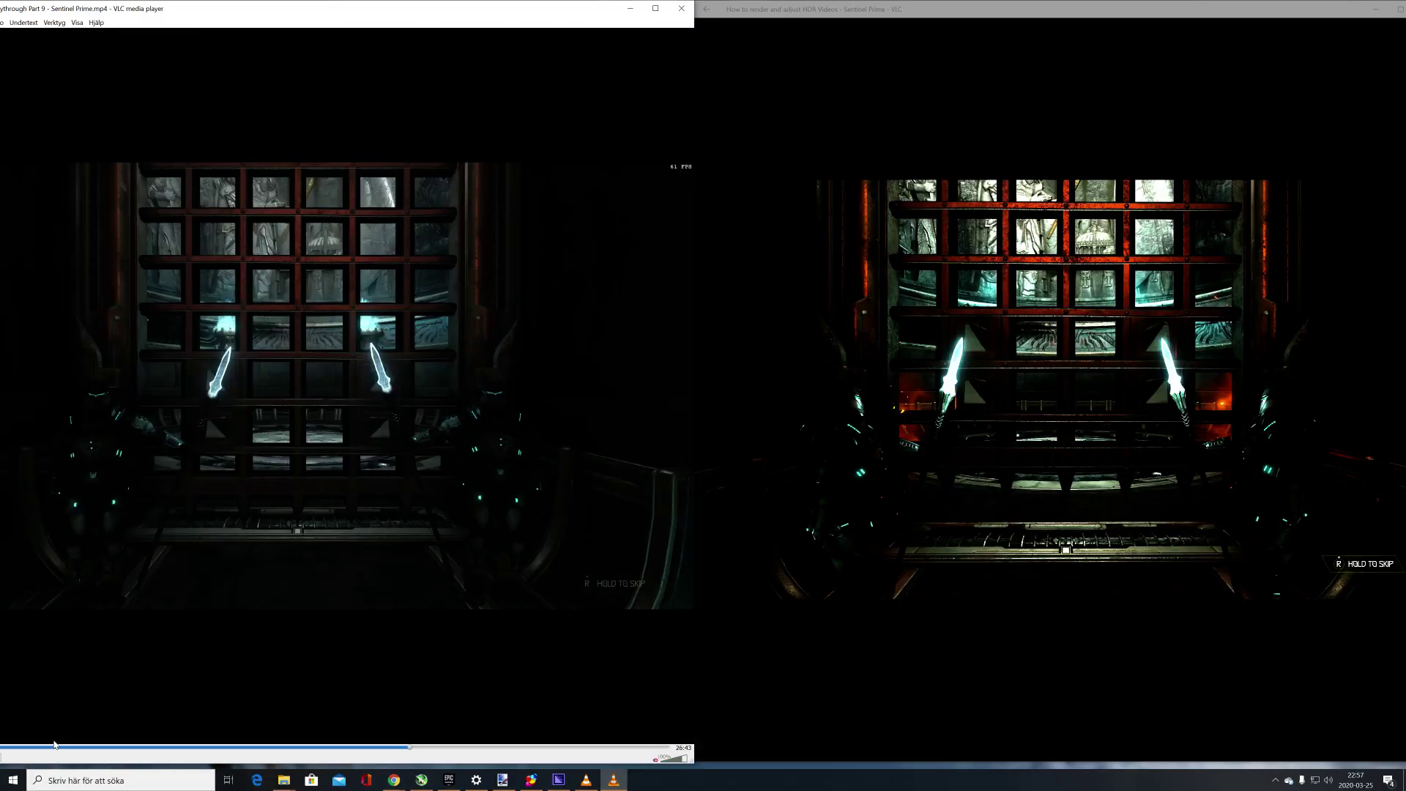
double_click(161, 673)
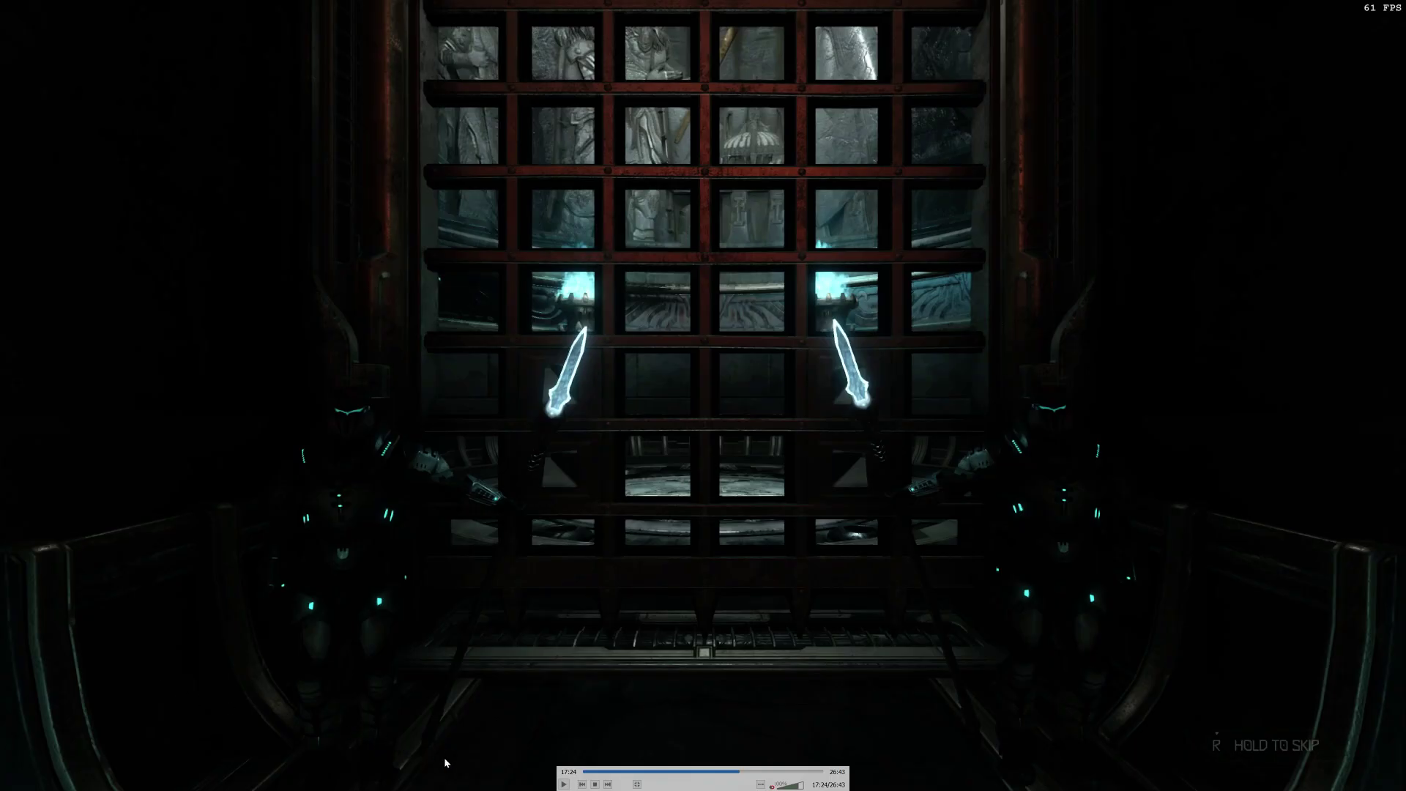
double_click(591, 538)
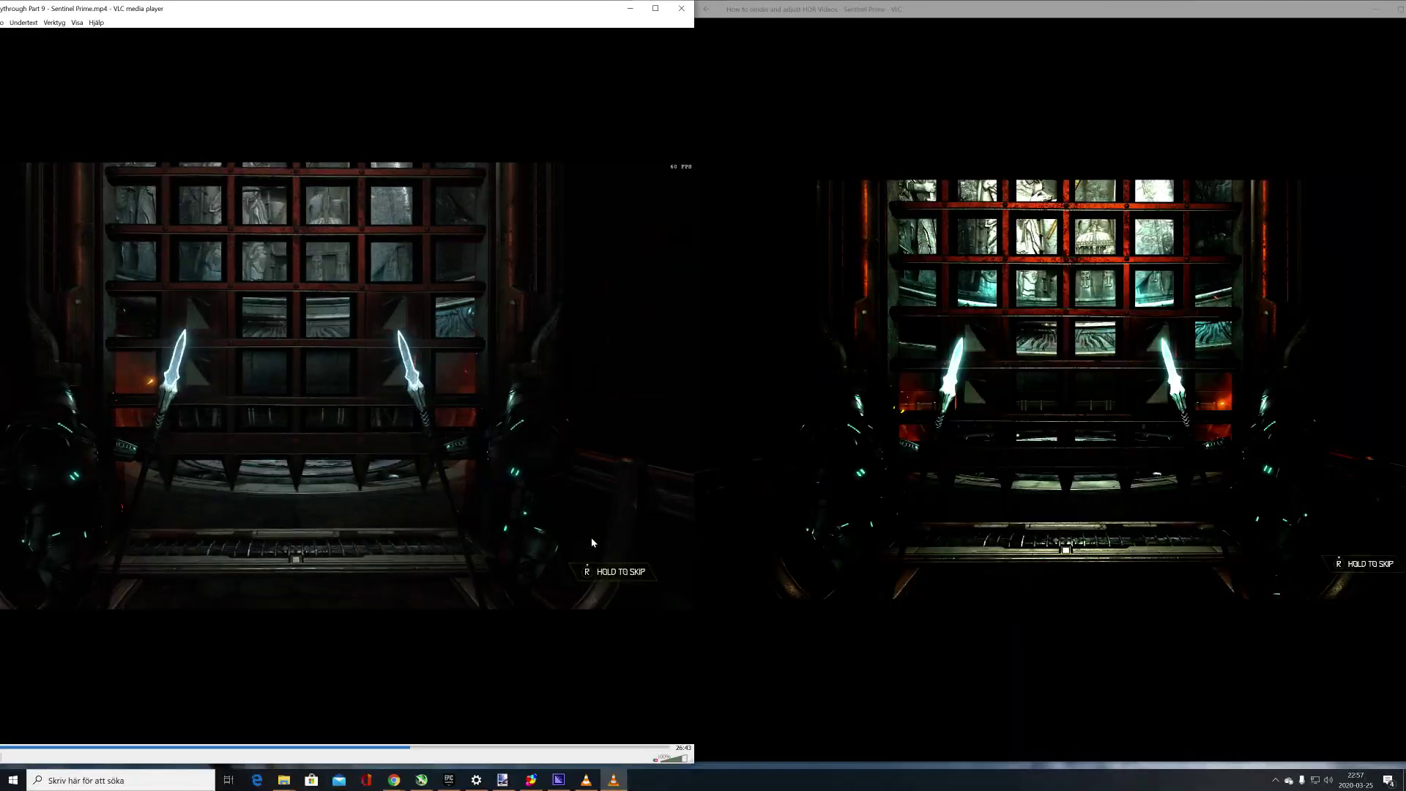
- Play the exported video and seek it to around 00:22
mouse_move(934, 608)
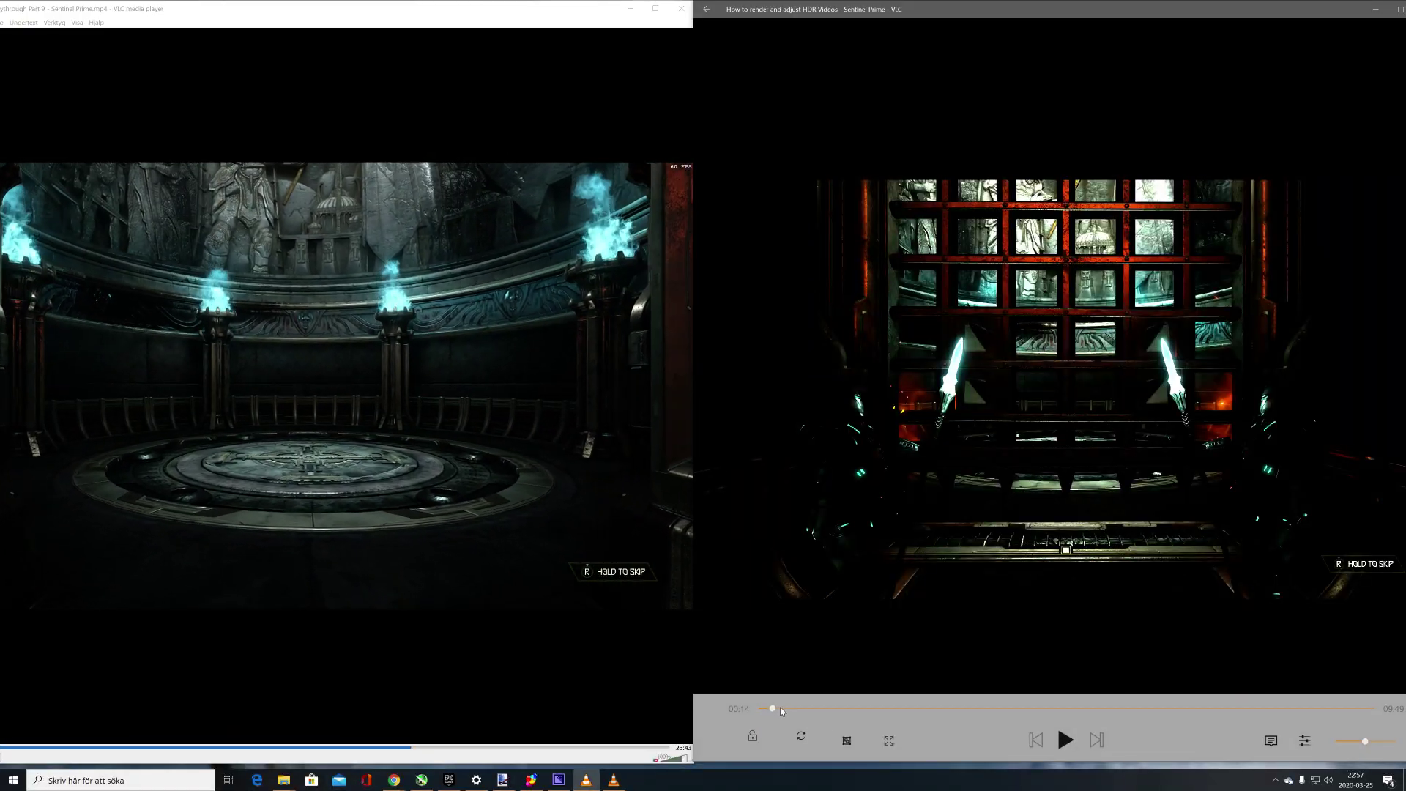
click(1067, 742)
click(767, 706)
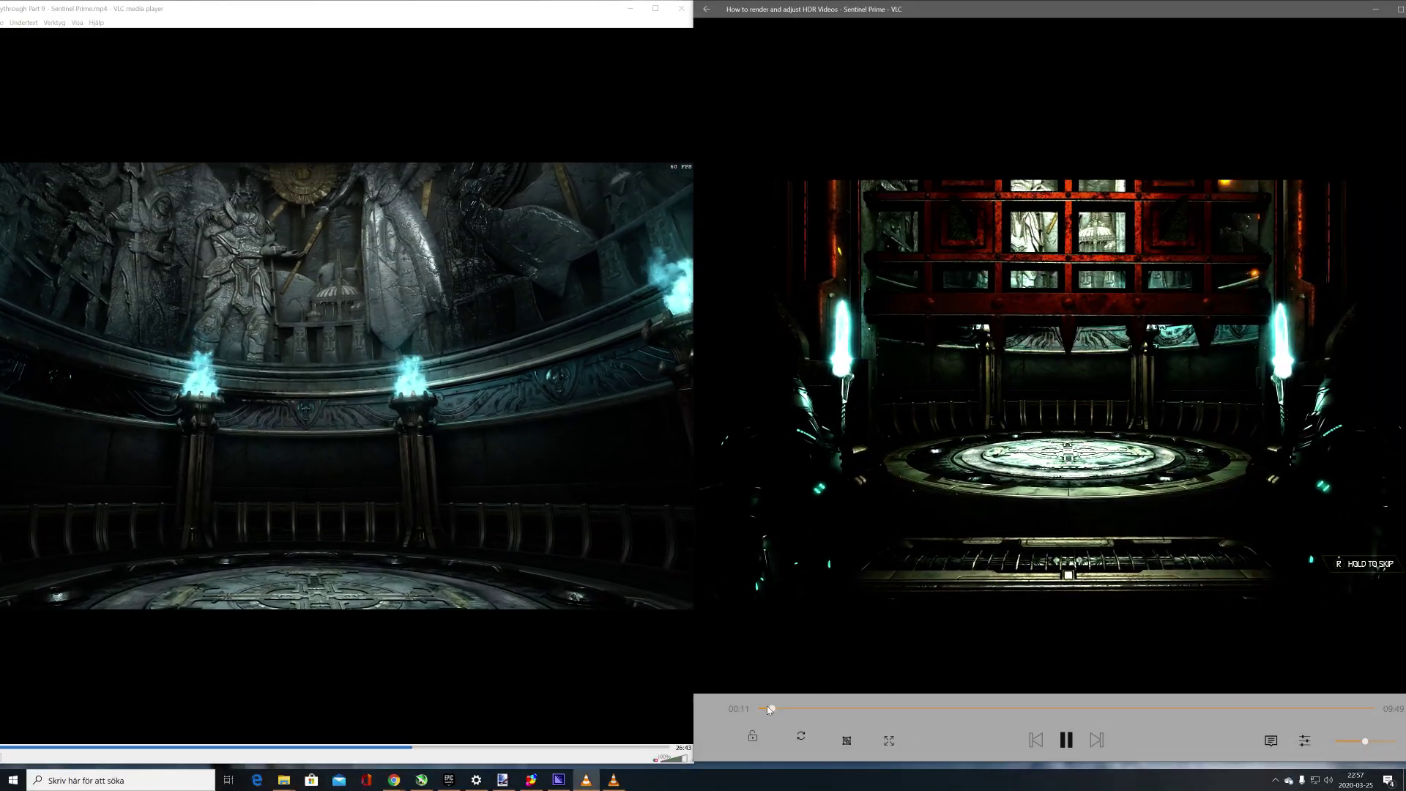
click(779, 706)
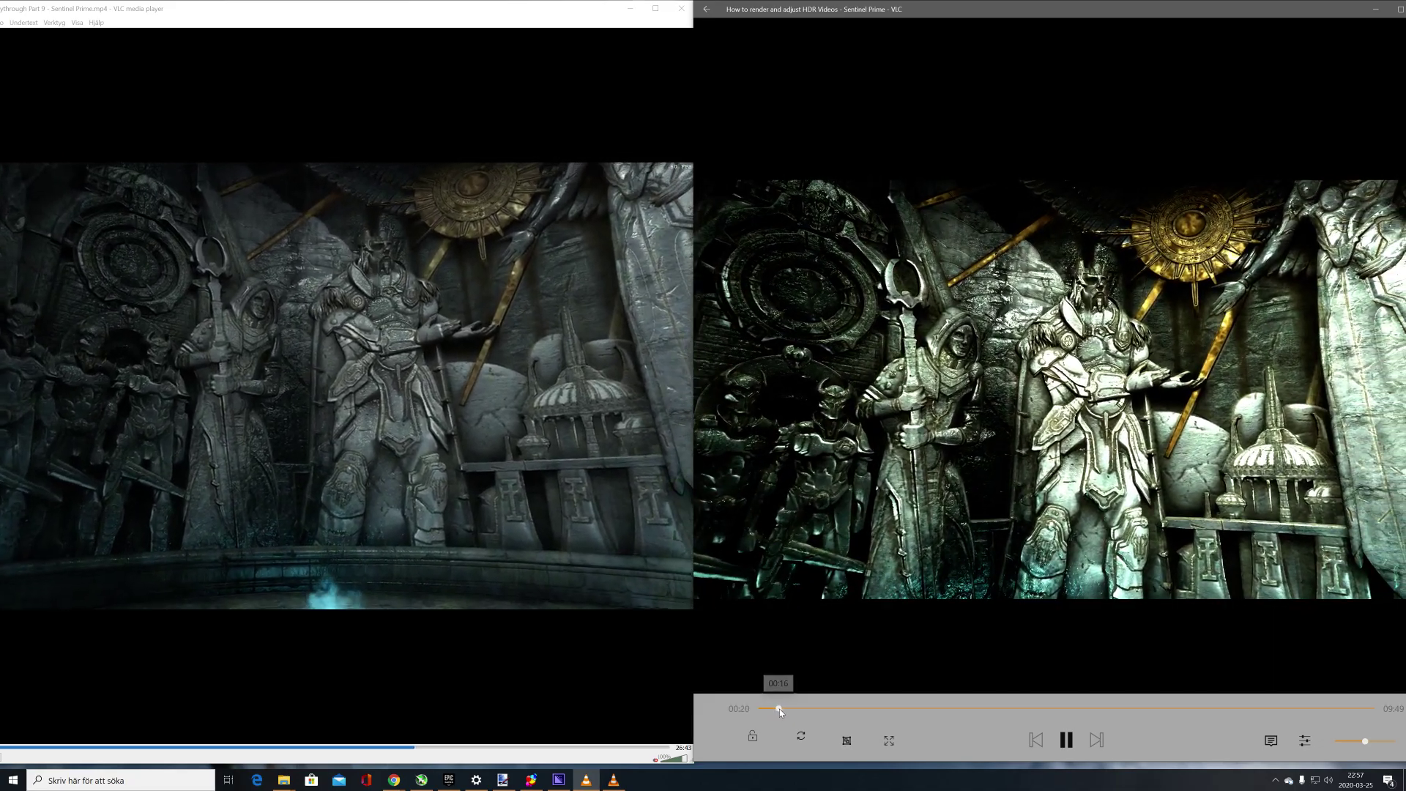
click(779, 709)
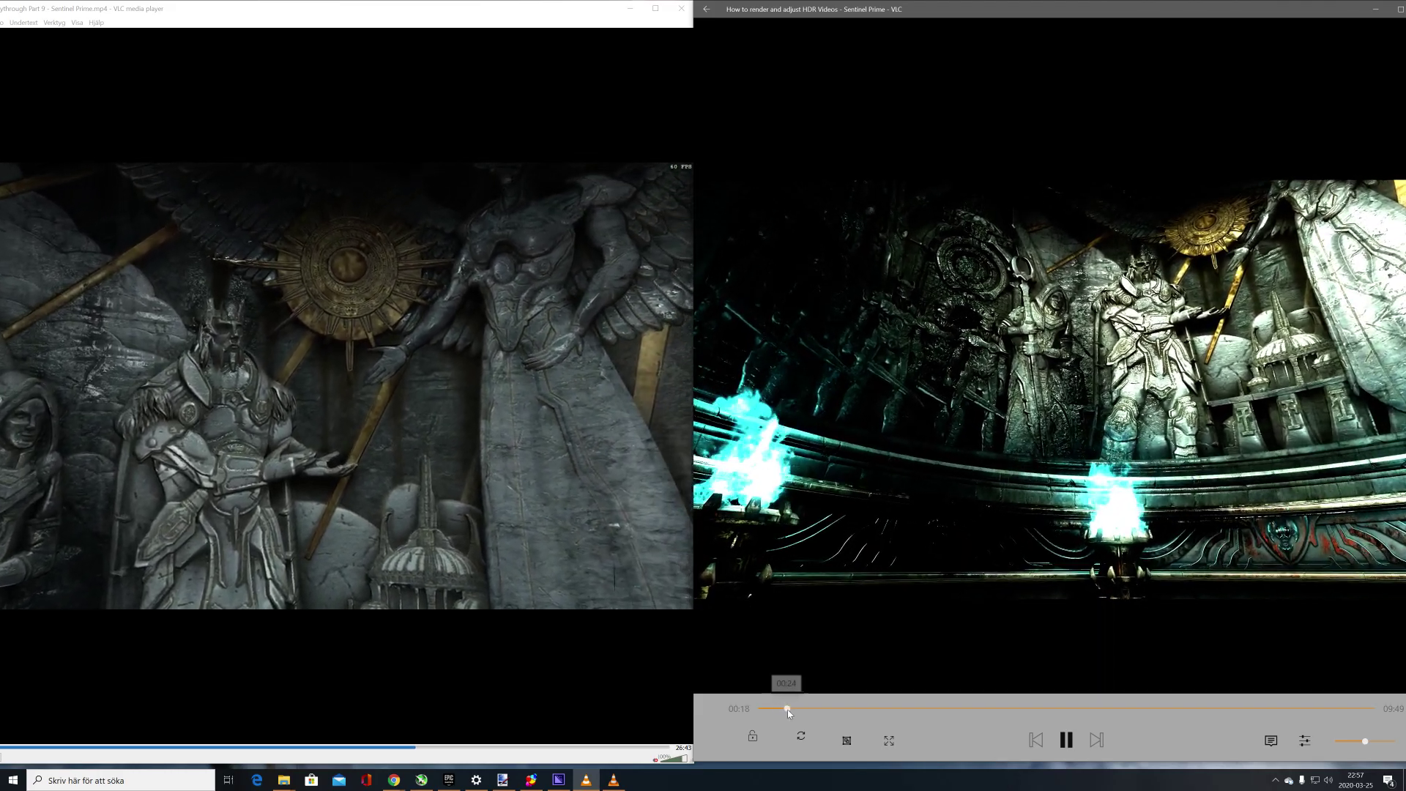
click(786, 709)
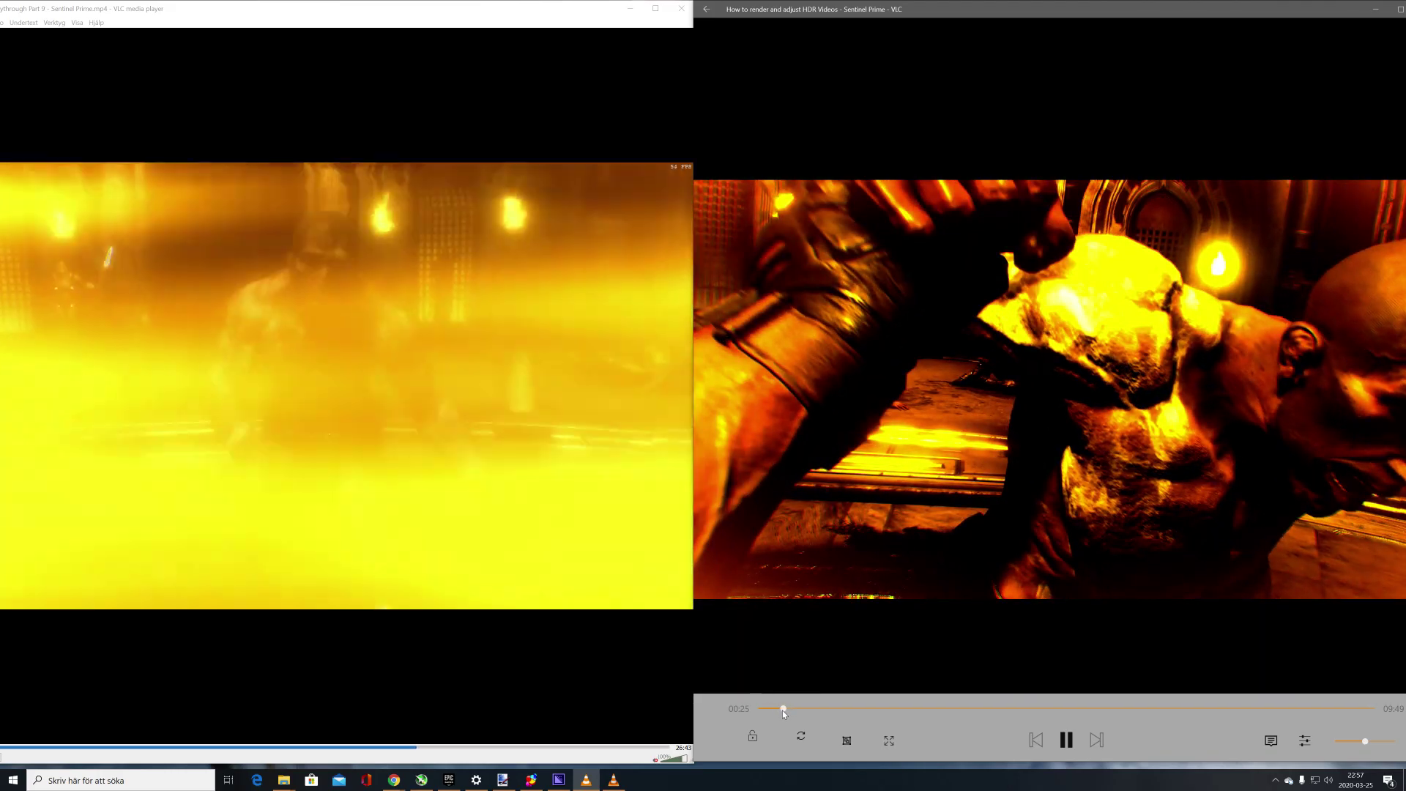
click(782, 709)
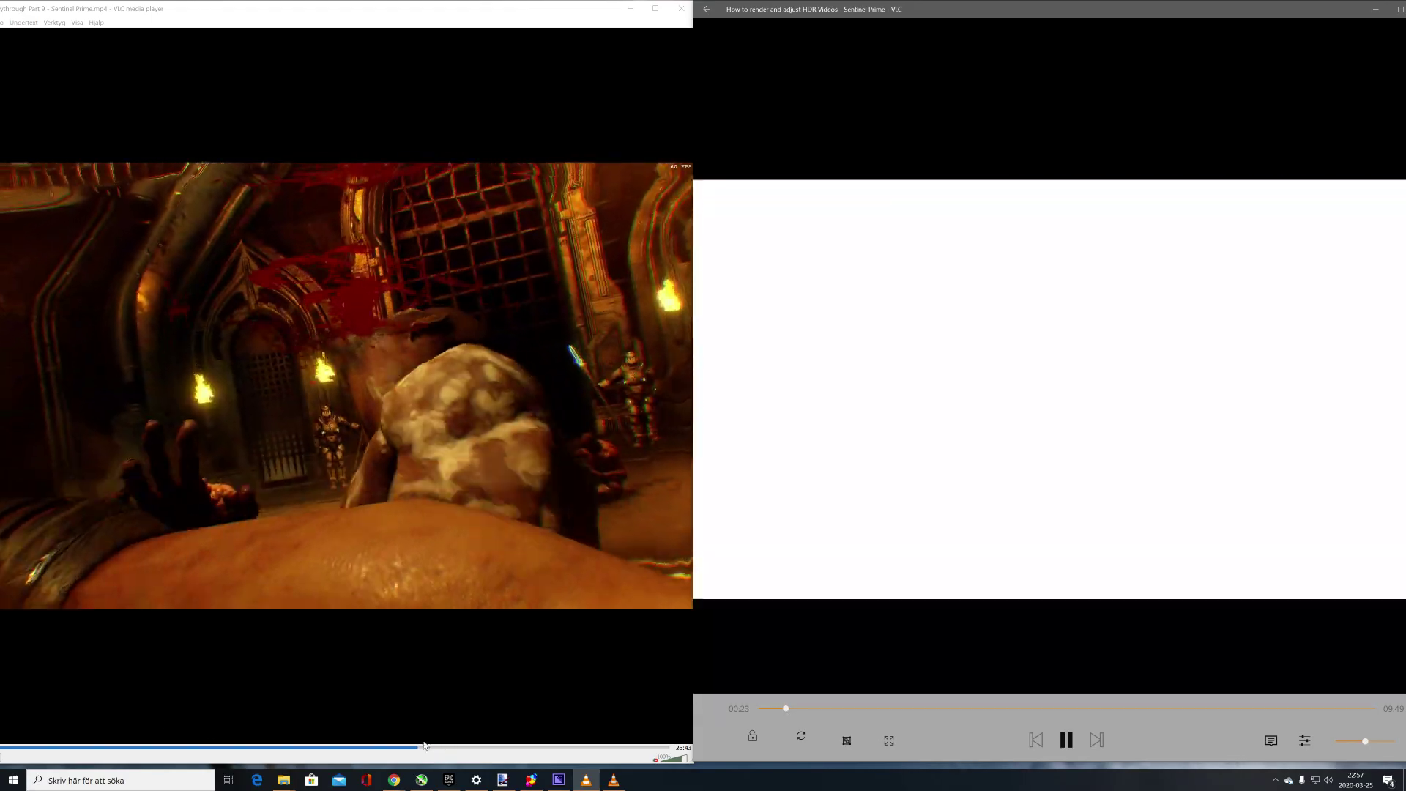
- Seek the original to the round chamber and set the exported video to 00:20 to match
click(416, 748)
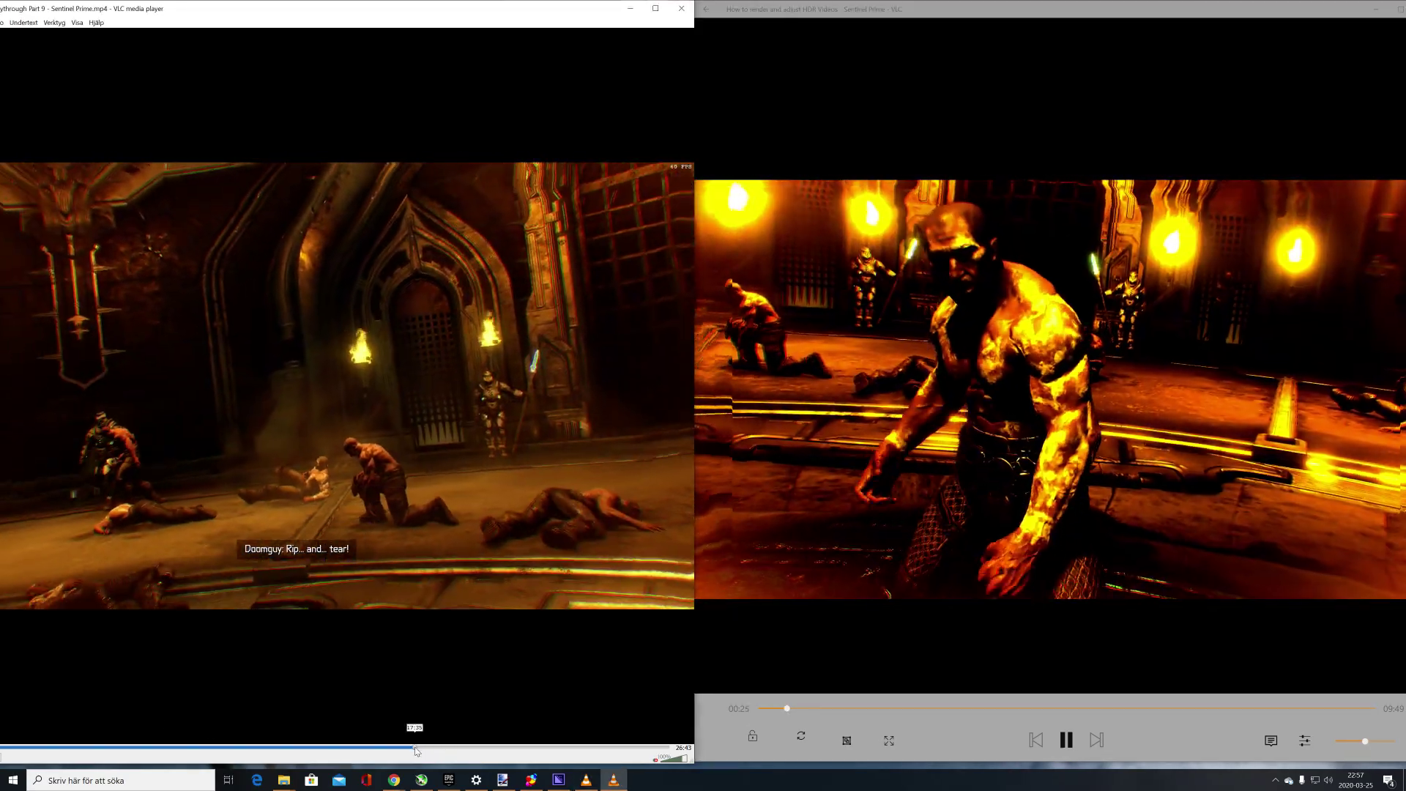
click(408, 749)
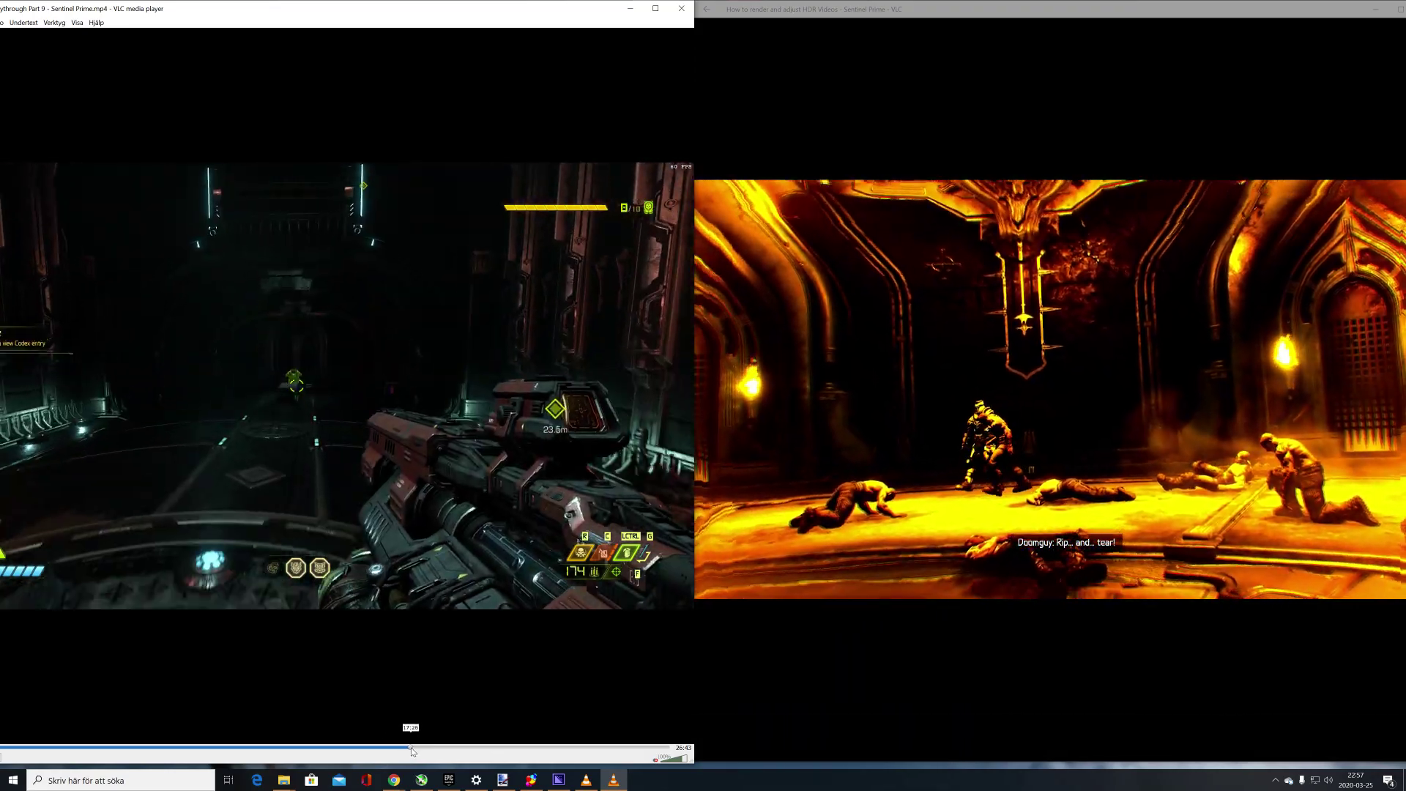
click(412, 749)
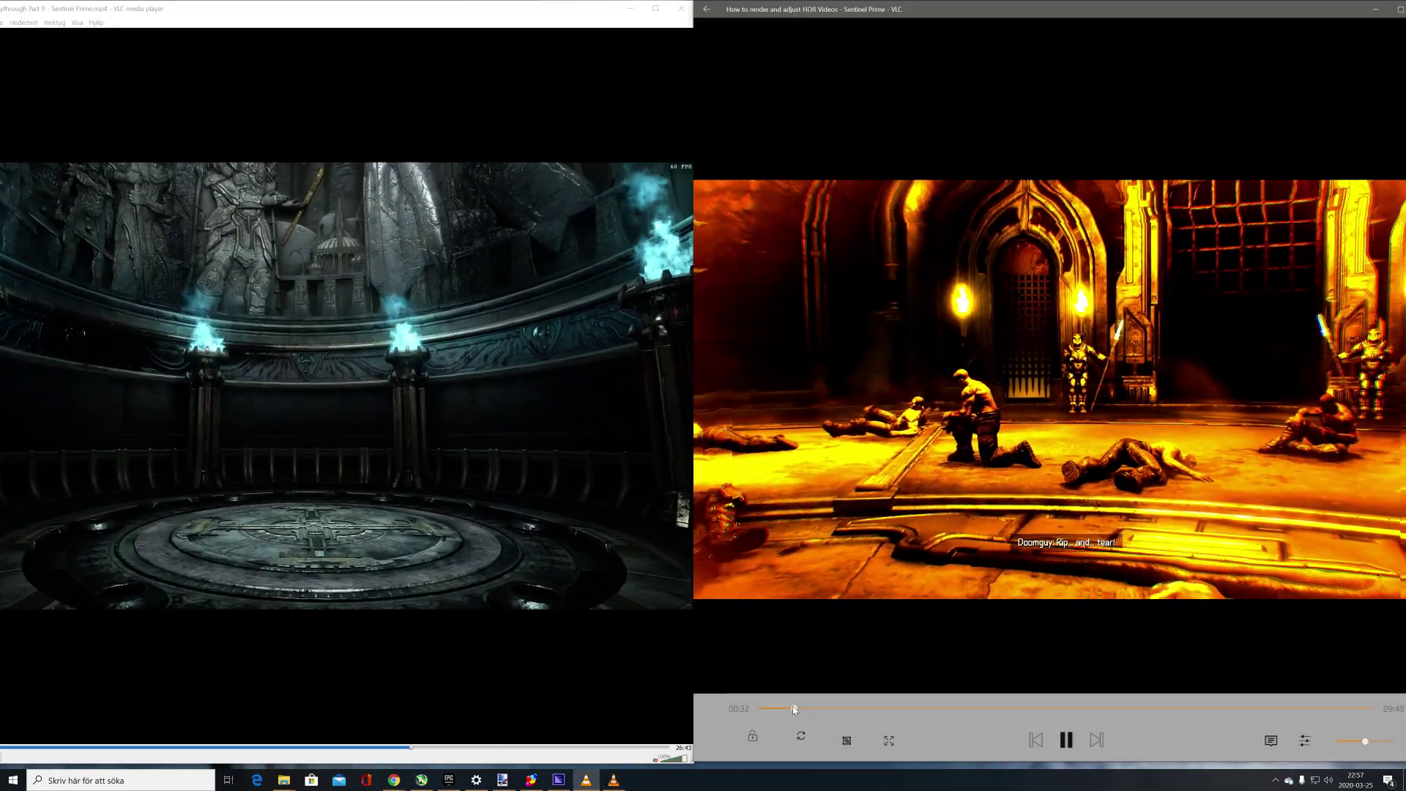
click(792, 709)
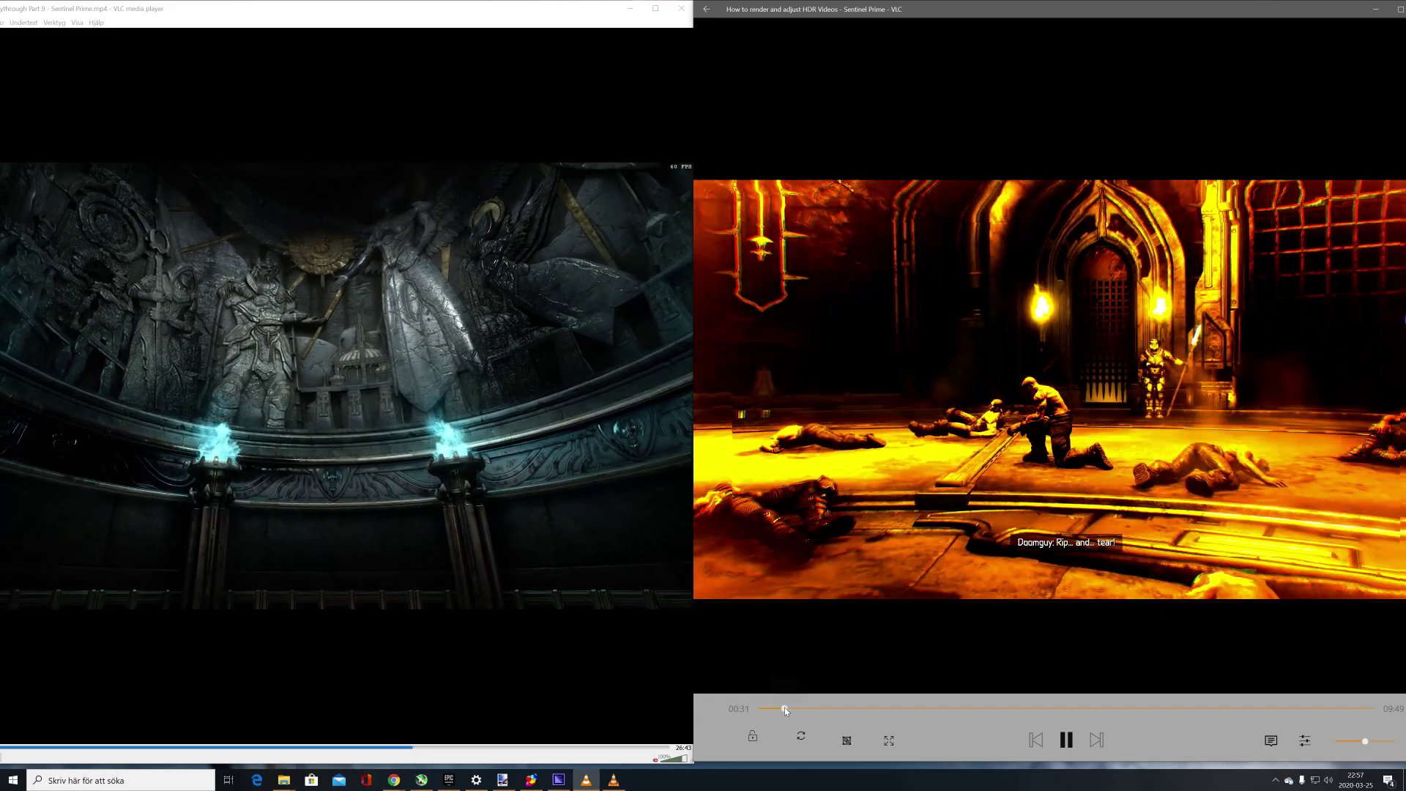
click(783, 708)
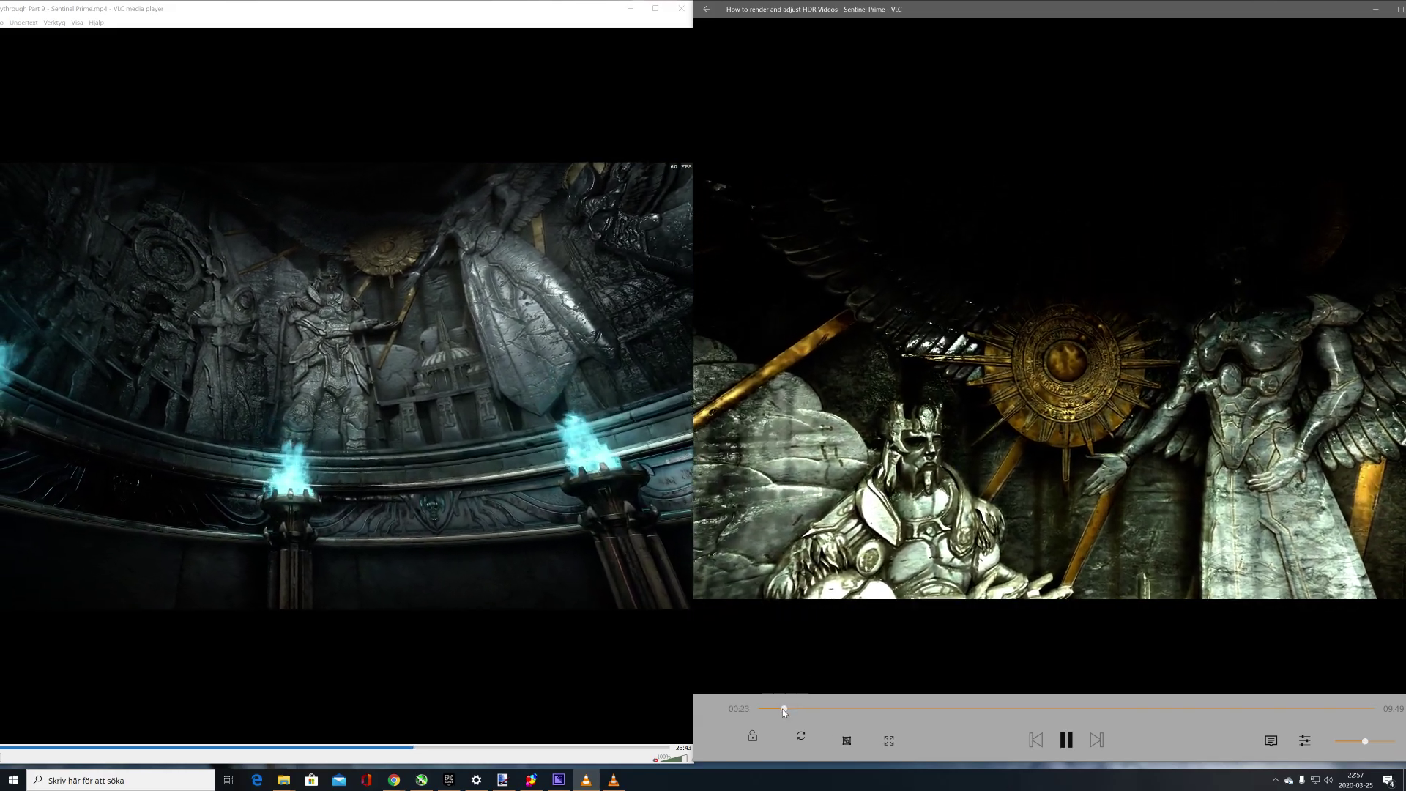
click(783, 709)
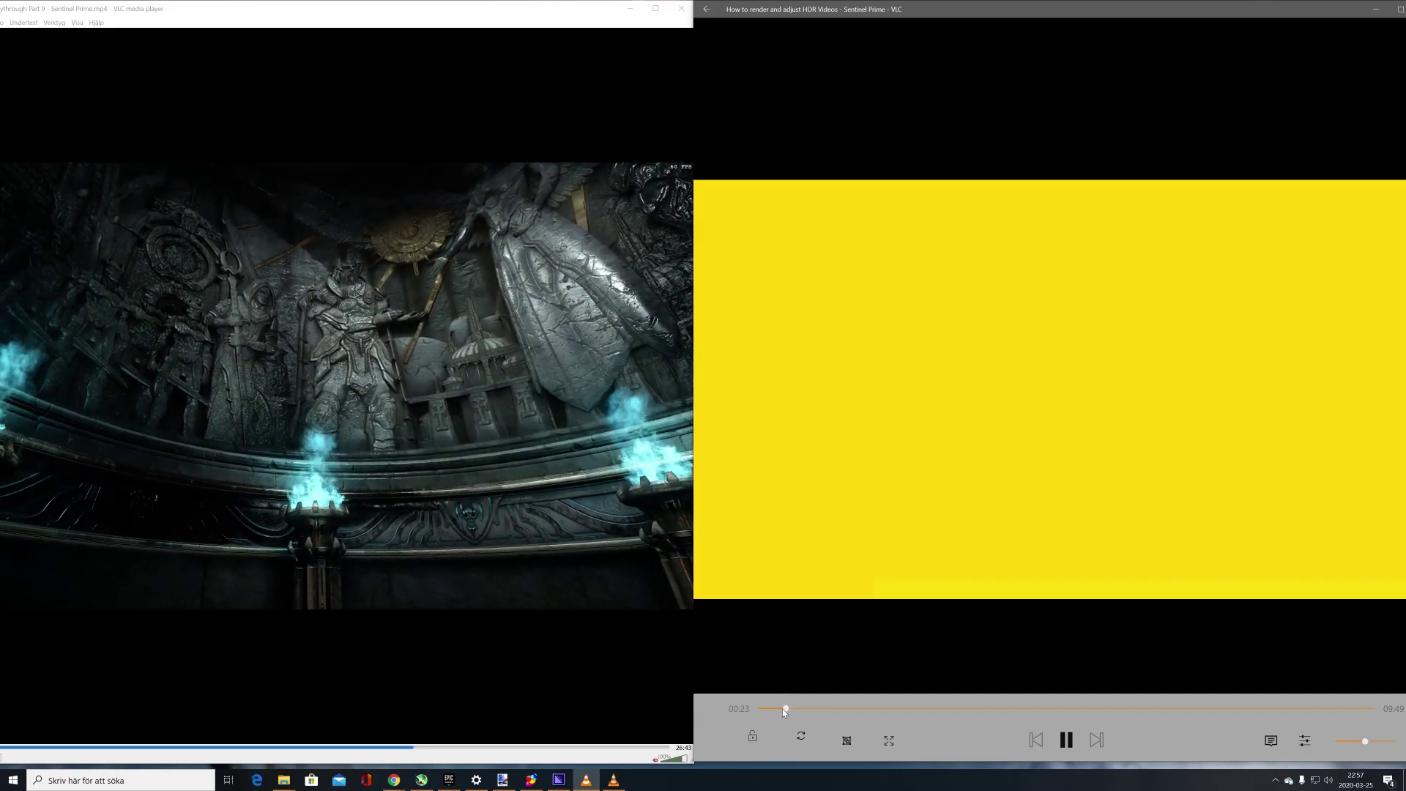